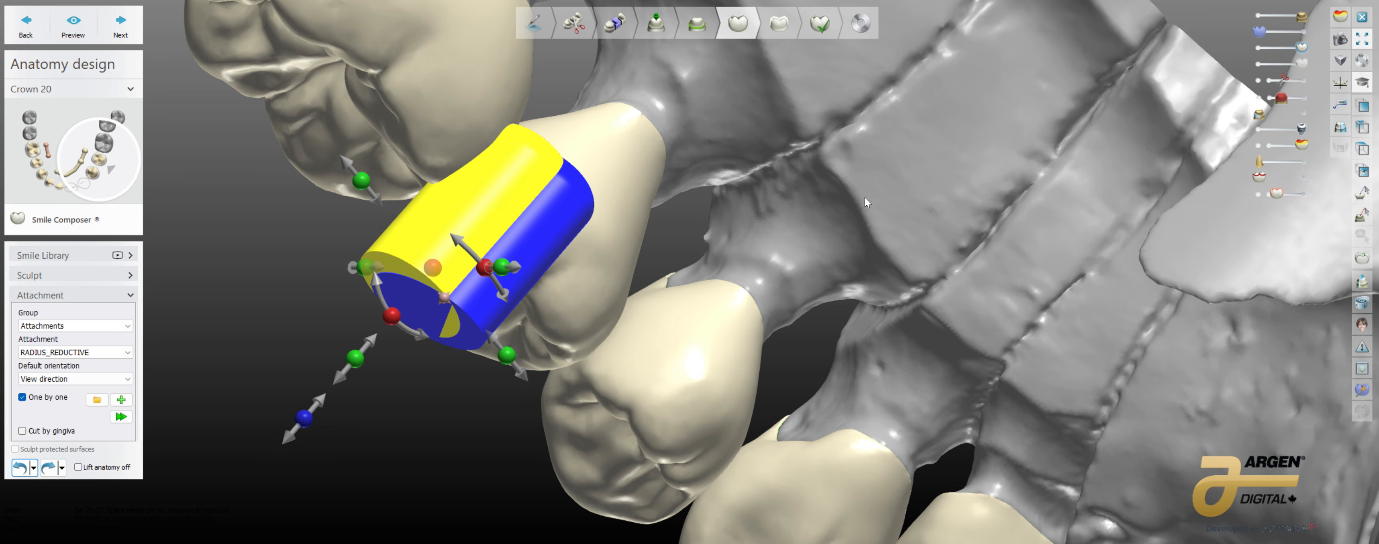
Step: Redo the RADIUS_REDUCTIVE attachment cut between the molar crown and the adjacent premolar crown
right_click_drag(865, 203, 816, 199)
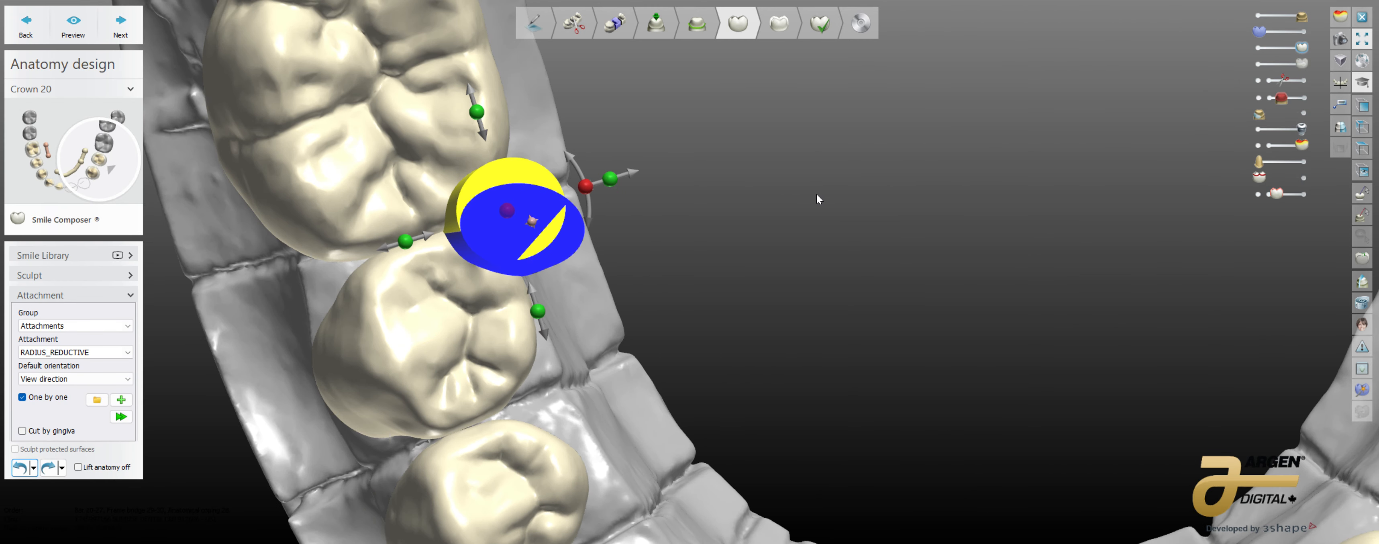
right_click_drag(741, 241, 715, 251)
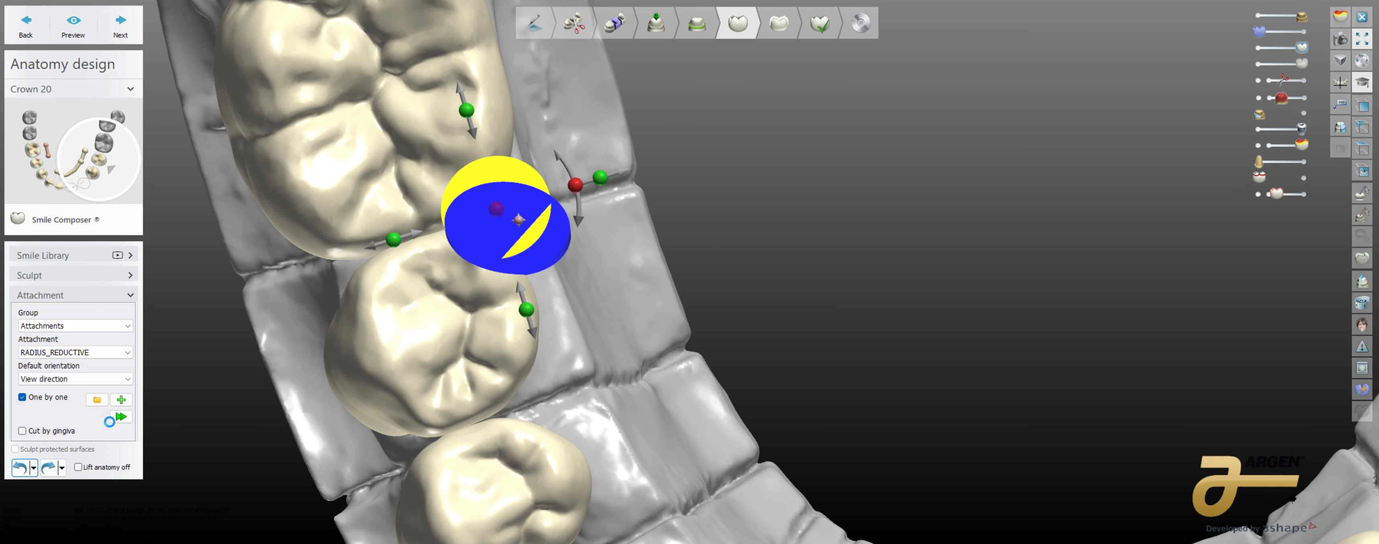
left_click(51, 470)
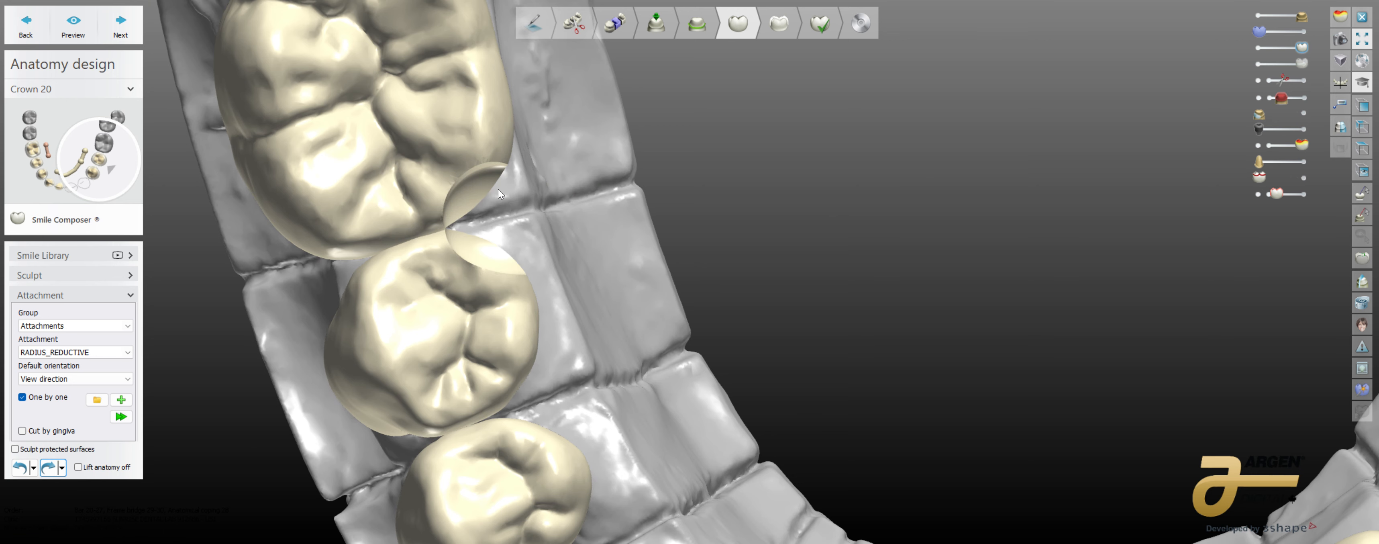
Step: Examine the rounded cut in the two neighbouring crowns up close from the occlusal and lingual sides
scroll(434, 171, "up", 3)
right_click_drag(825, 257, 642, 296)
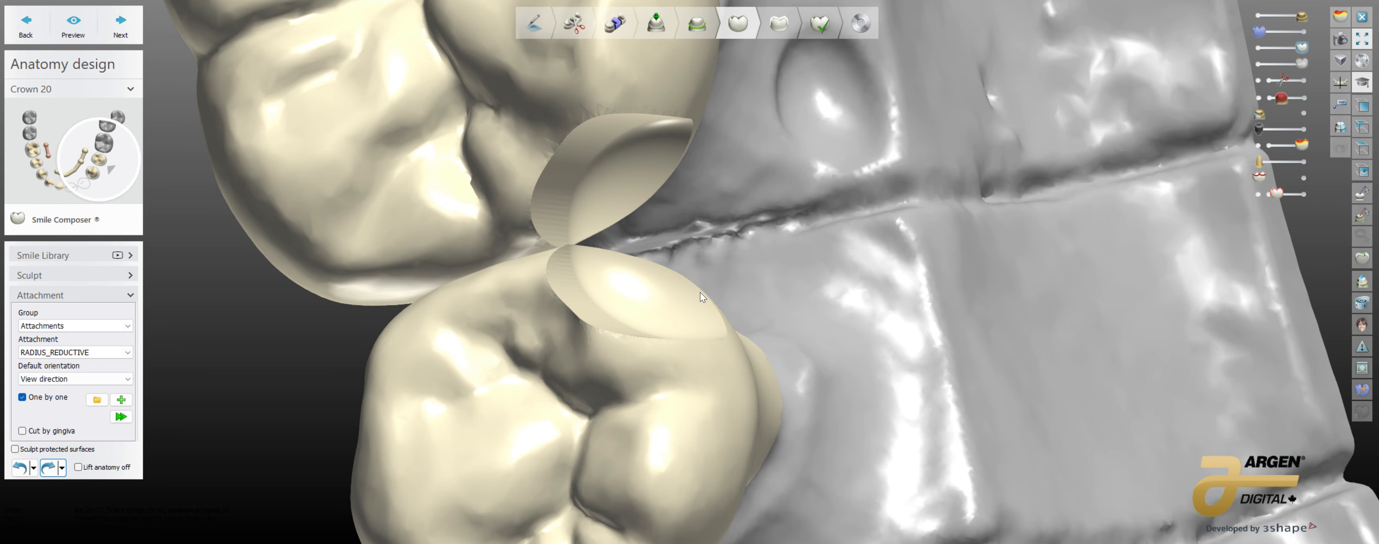
scroll(707, 296, "down", 3)
right_click_drag(623, 139, 741, 262)
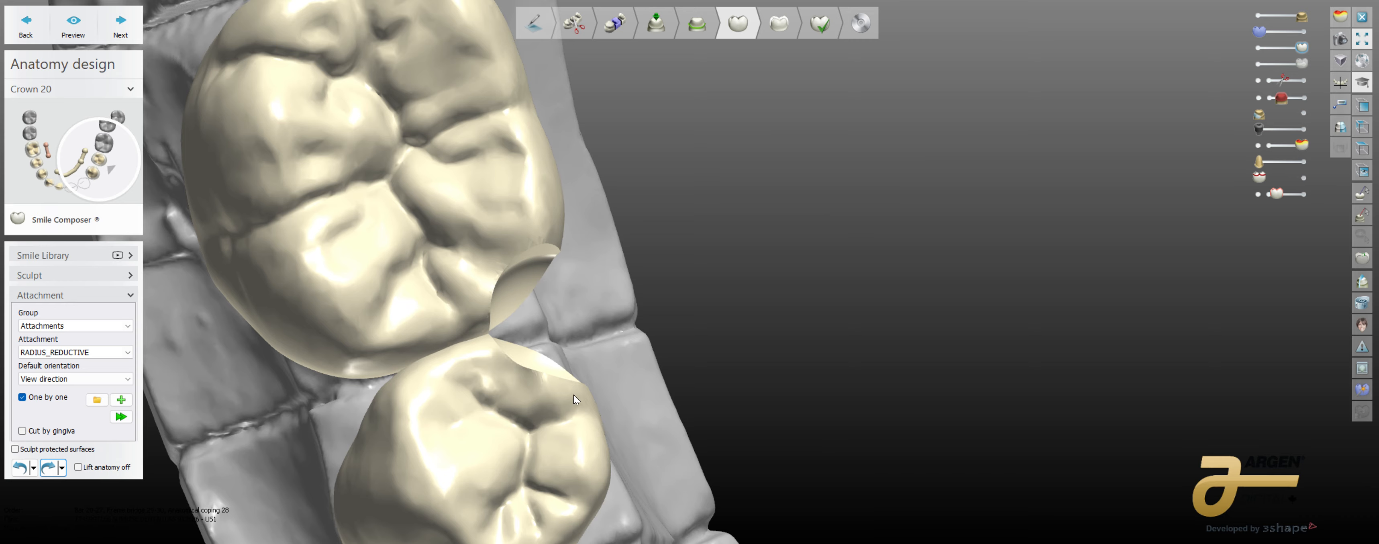
right_click_drag(692, 391, 656, 389)
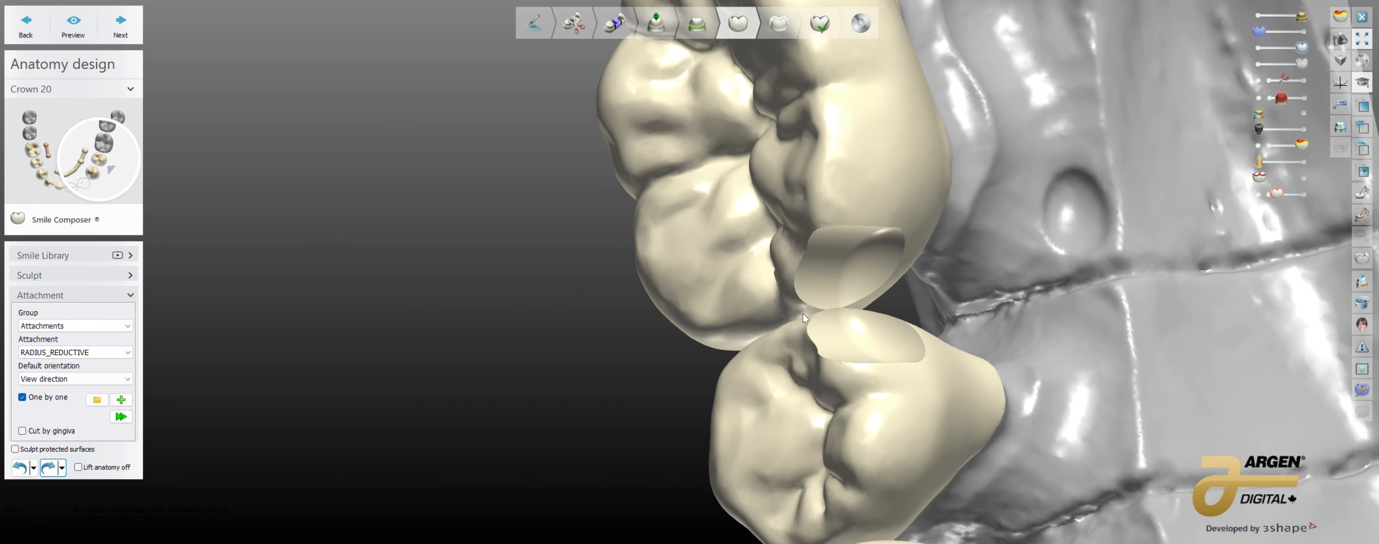
right_click_drag(924, 274, 967, 281)
scroll(818, 286, "down", 5)
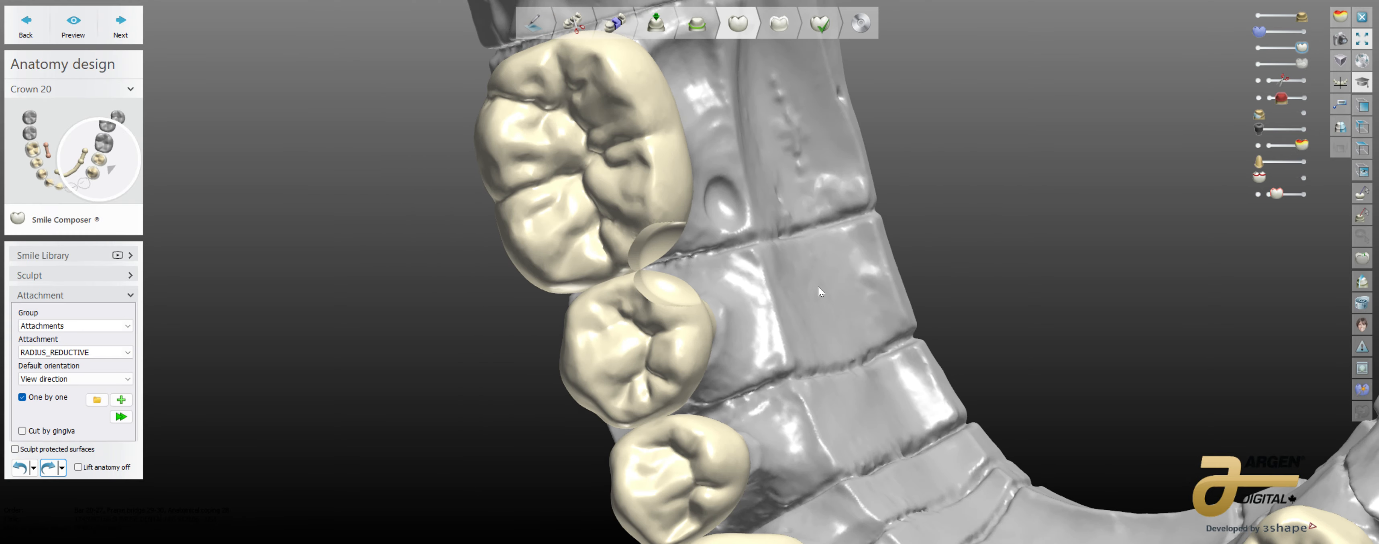
Step: Inspect the crown anatomy across the whole lower arch, including the two crowns on the opposite side
right_click_drag(818, 286, 687, 288)
scroll(686, 288, "down", 5)
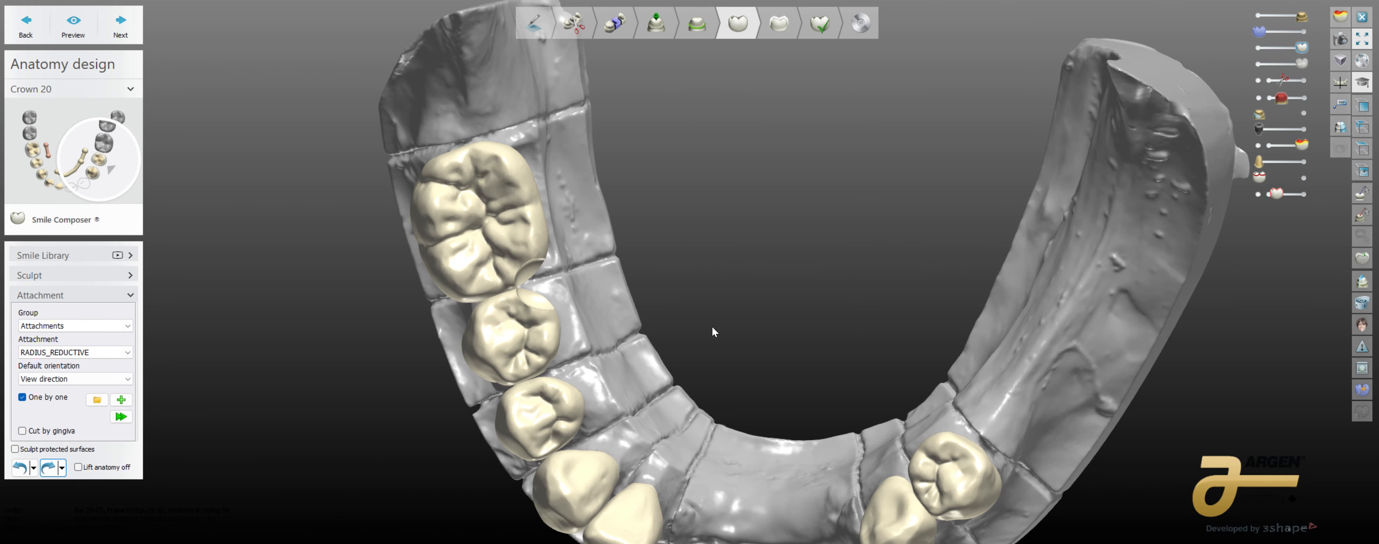
middle_click_drag(712, 326, 629, 297)
right_click_drag(629, 297, 634, 303)
scroll(890, 424, "up", 6)
right_click_drag(890, 423, 903, 409)
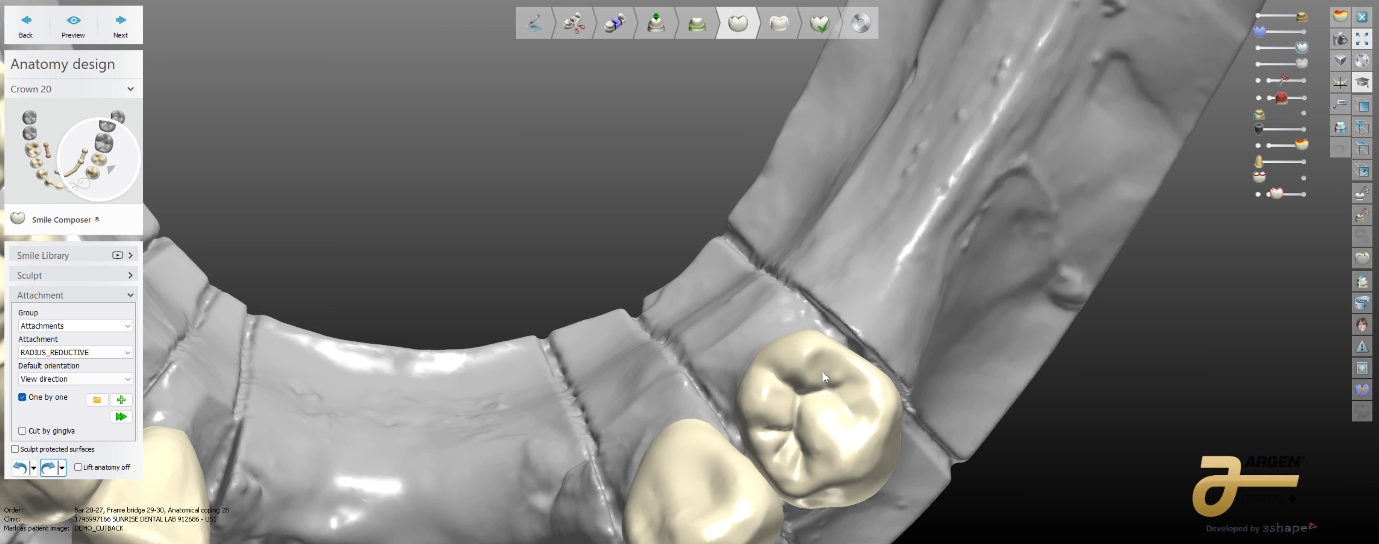
middle_click_drag(686, 321, 794, 314)
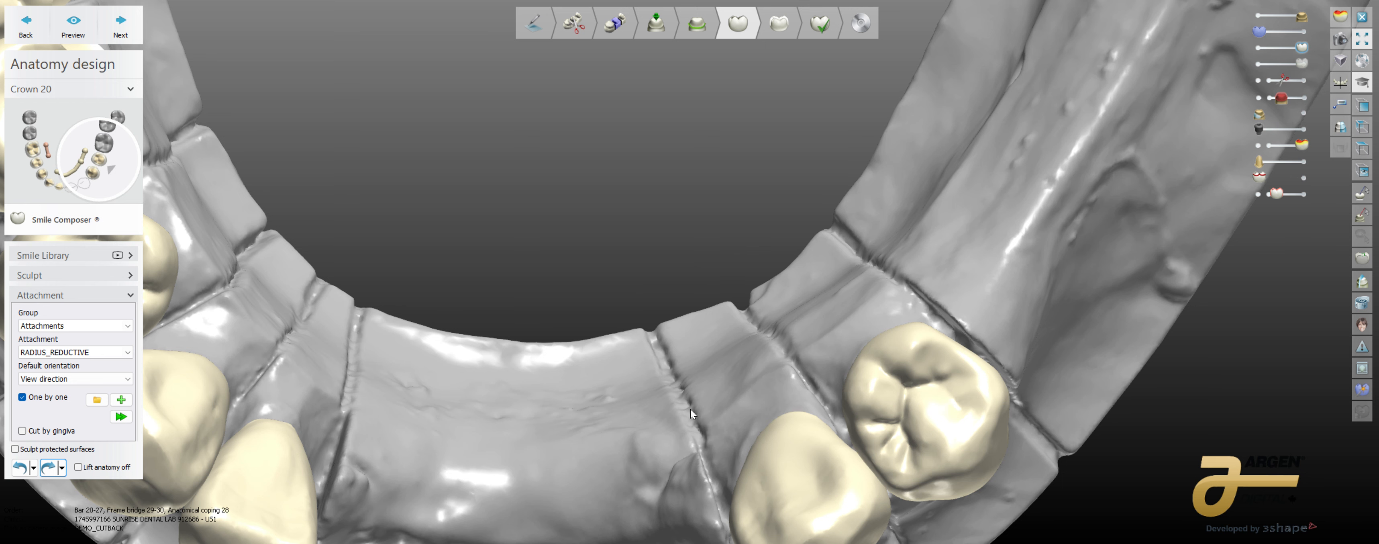
scroll(661, 328, "down", 4)
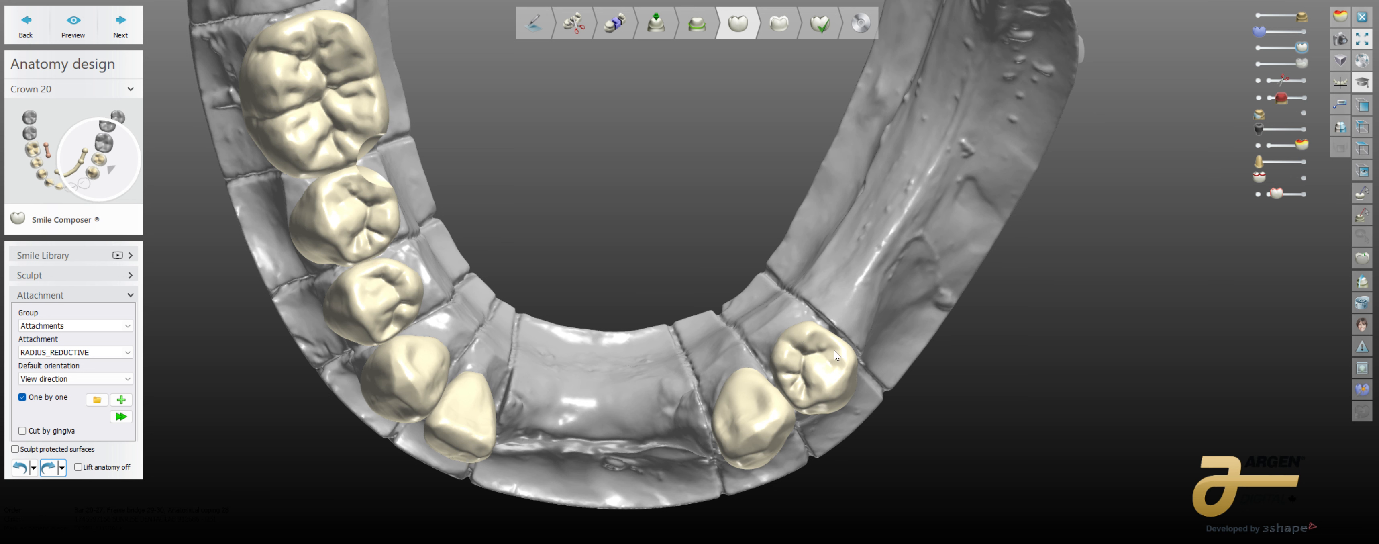
Step: Proceed to the frame design stage and inspect the Hader 1.8mm bar from its facial, occlusal and lingual sides
left_click(122, 19)
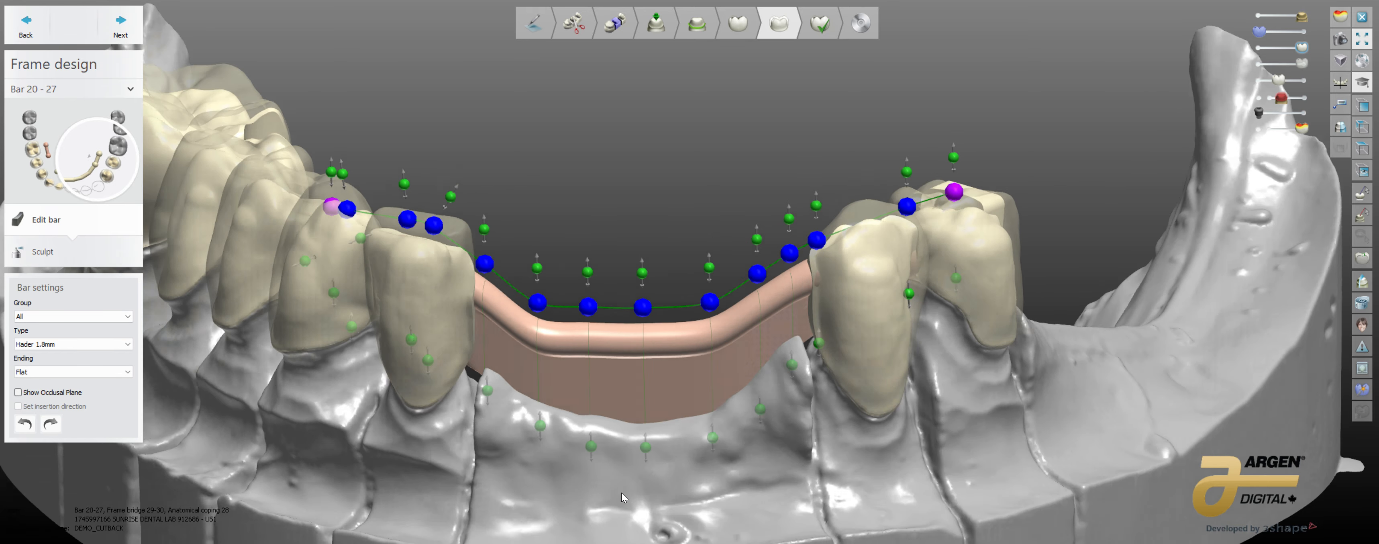
right_click_drag(622, 492, 622, 536)
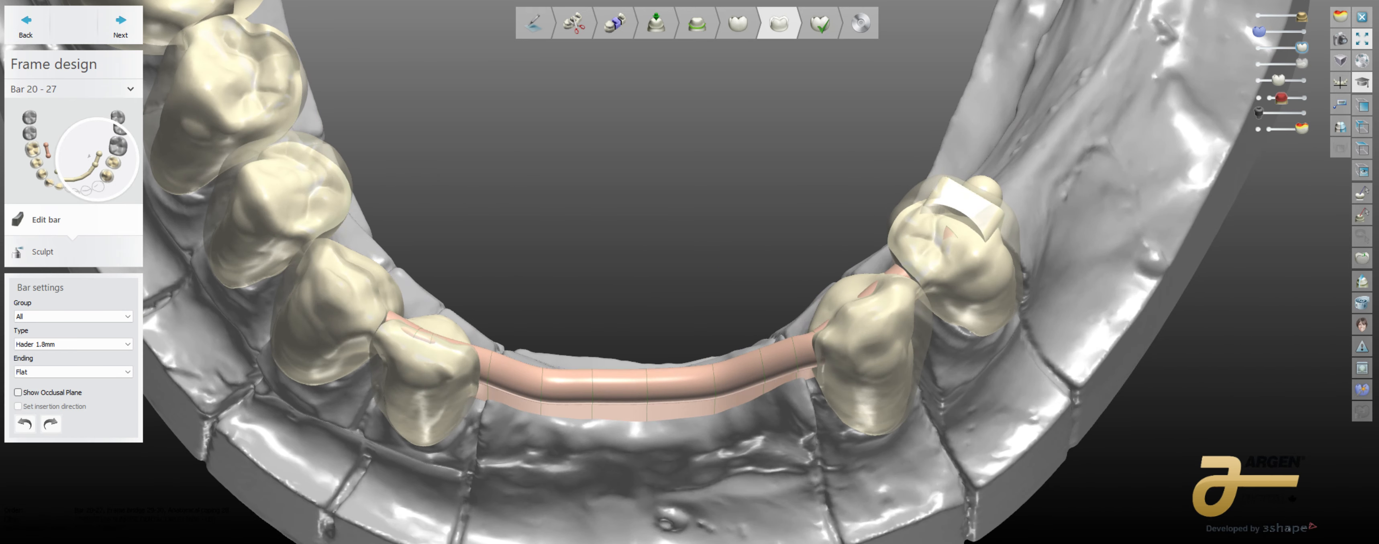
right_click_drag(488, 486, 493, 540)
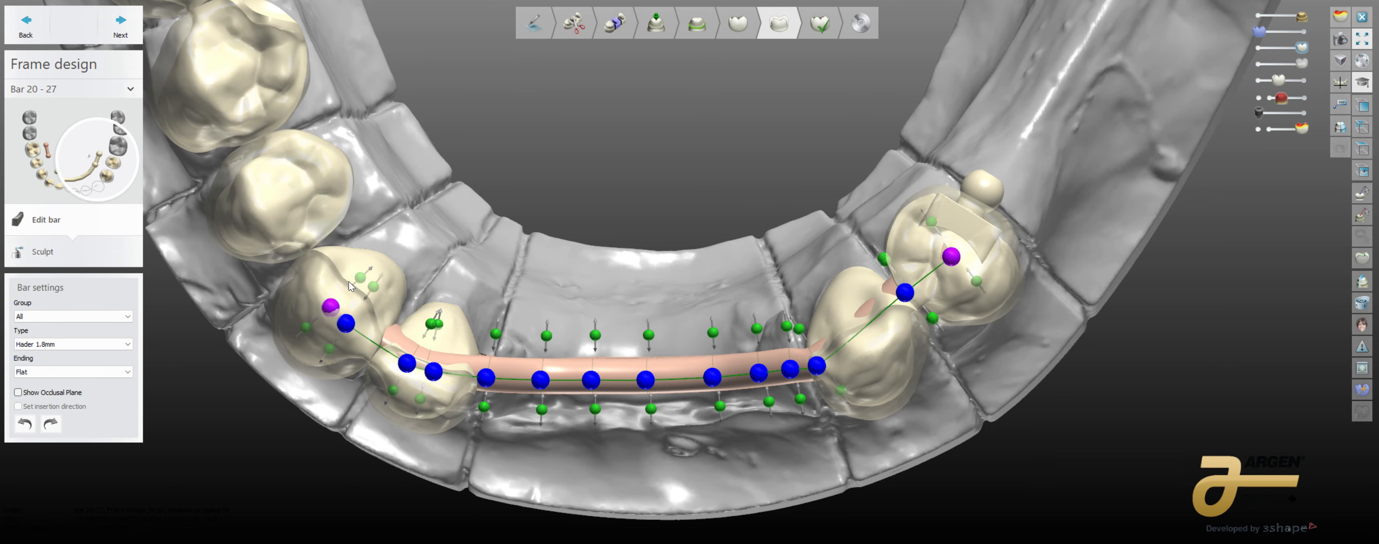
right_click_drag(992, 180, 1037, 248)
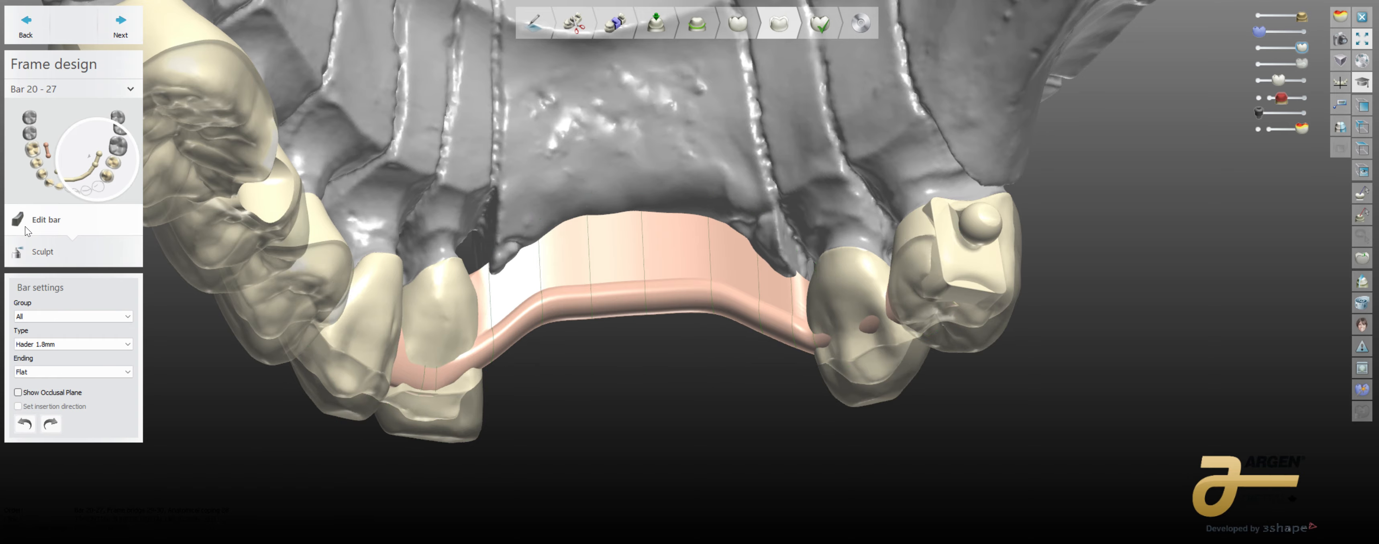
right_click_drag(677, 94, 719, 441)
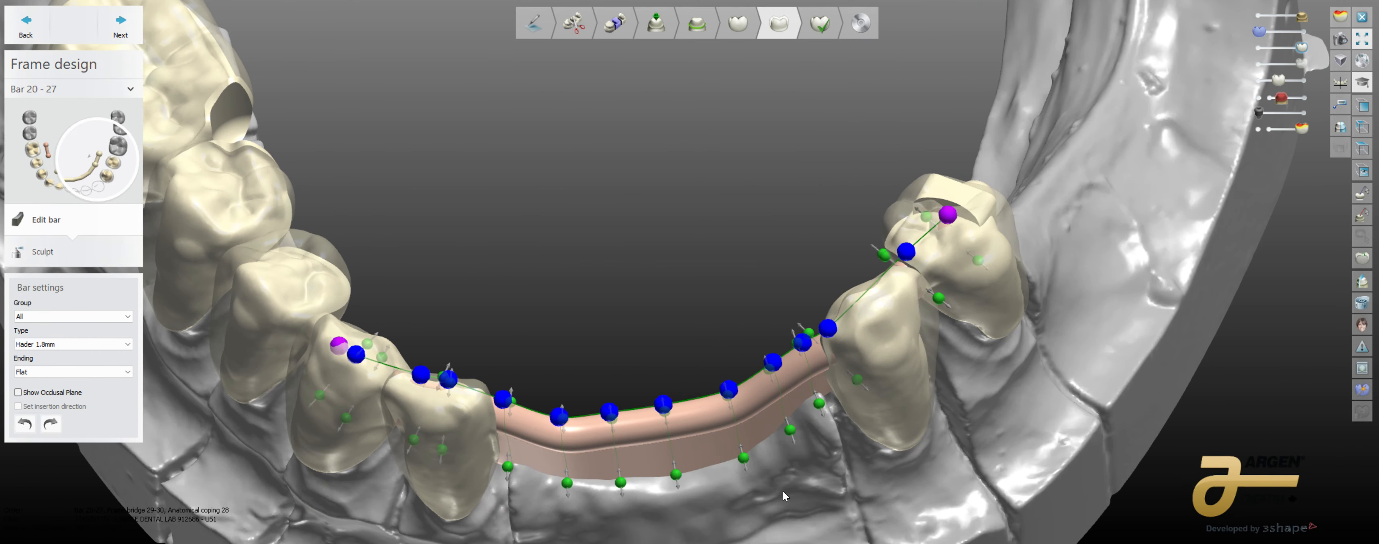
right_click_drag(782, 490, 761, 452)
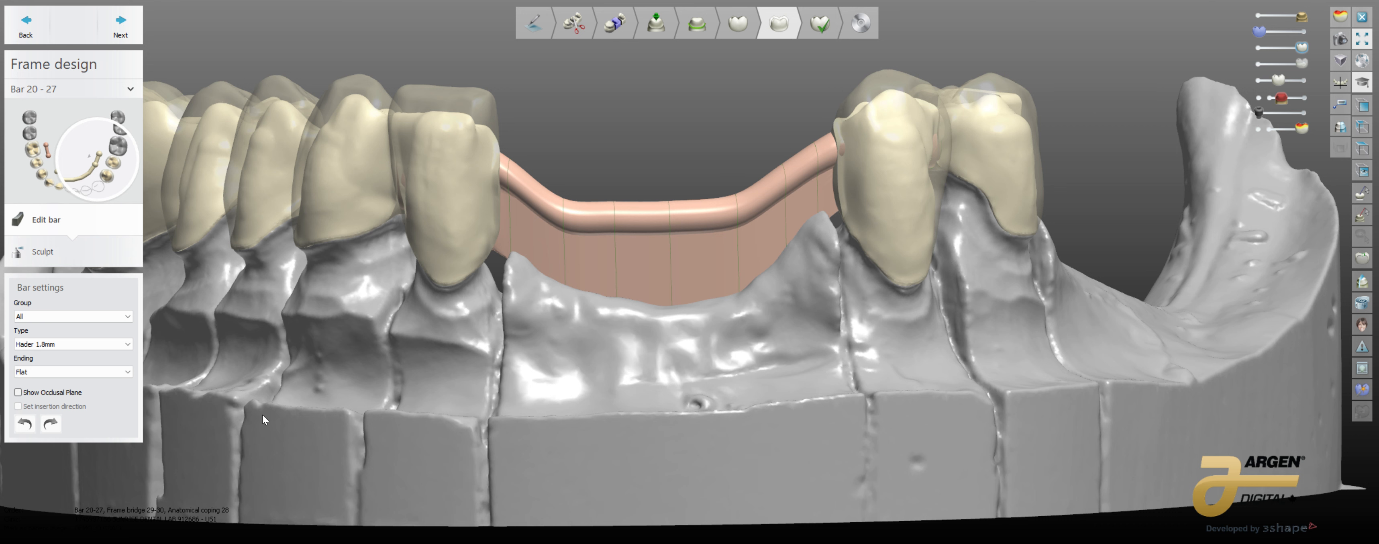
Step: Open sculpting for Bar 20 - 27, bring up its contacts and smoothing options, and view the bar from beneath the model
left_click(43, 252)
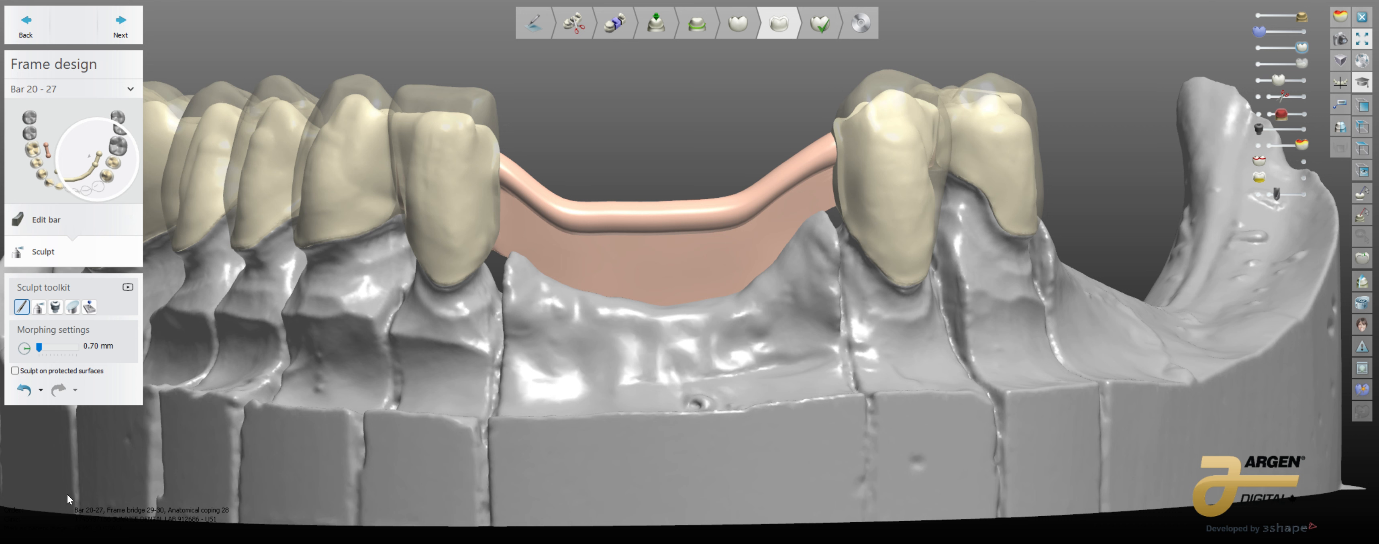
left_click(89, 306)
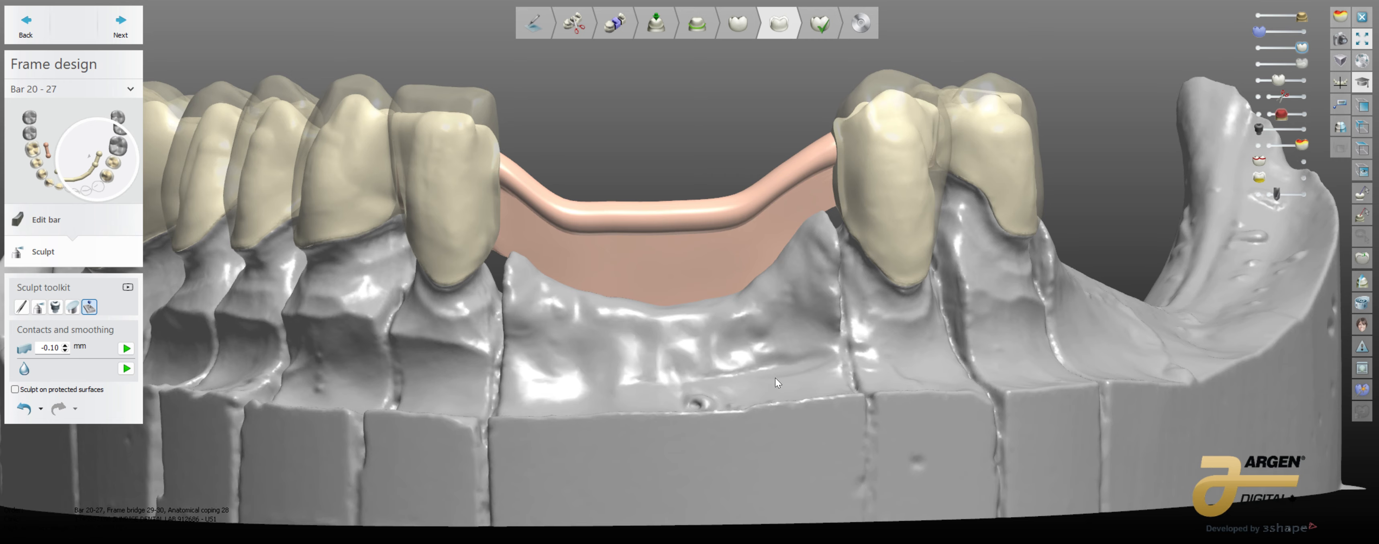
right_click_drag(757, 380, 784, 291)
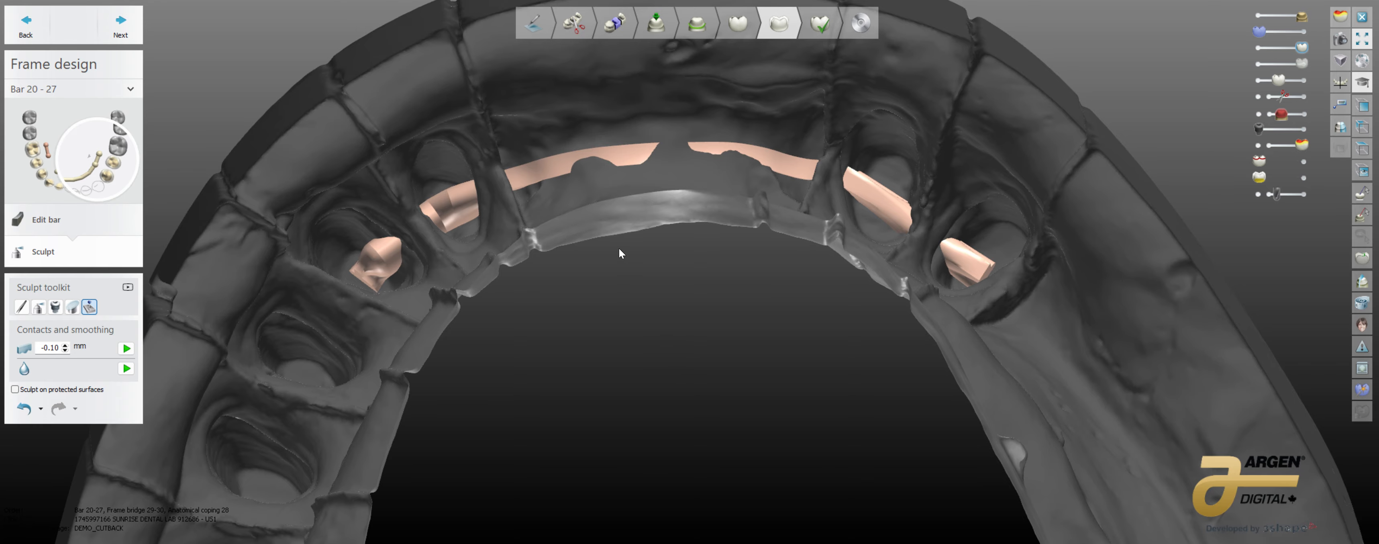
Step: Set the morphing radius to 1.68 mm and push back the bar material protruding through the lingual surface of the coping
left_click(22, 306)
right_click_drag(482, 289, 783, 362)
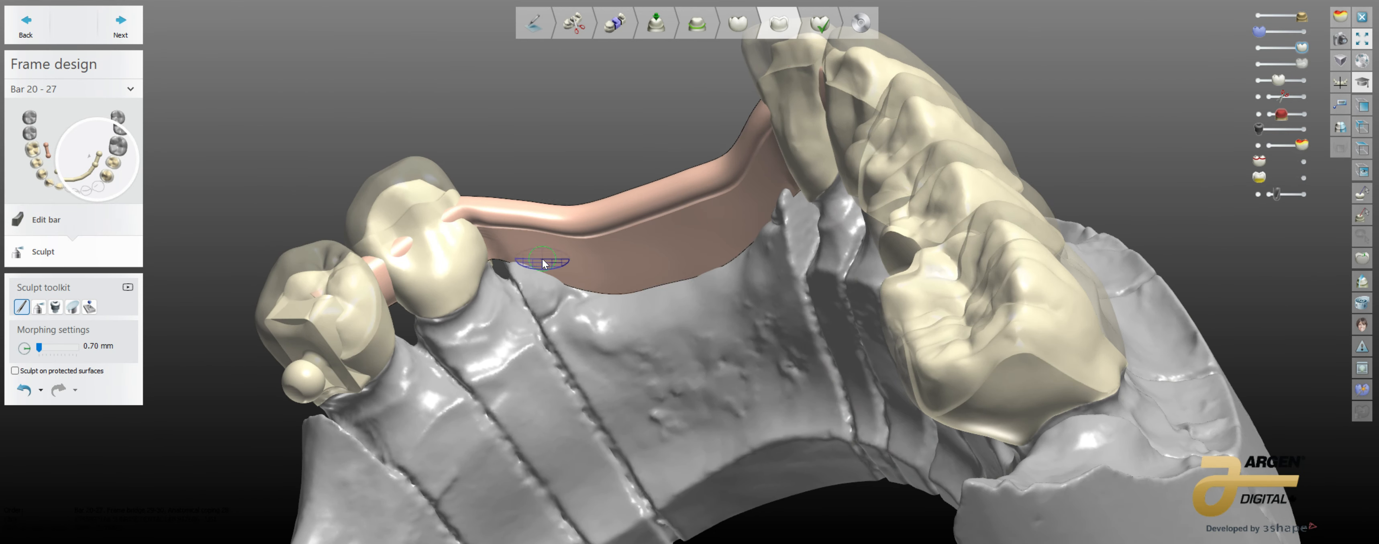
scroll(385, 246, "up", 3)
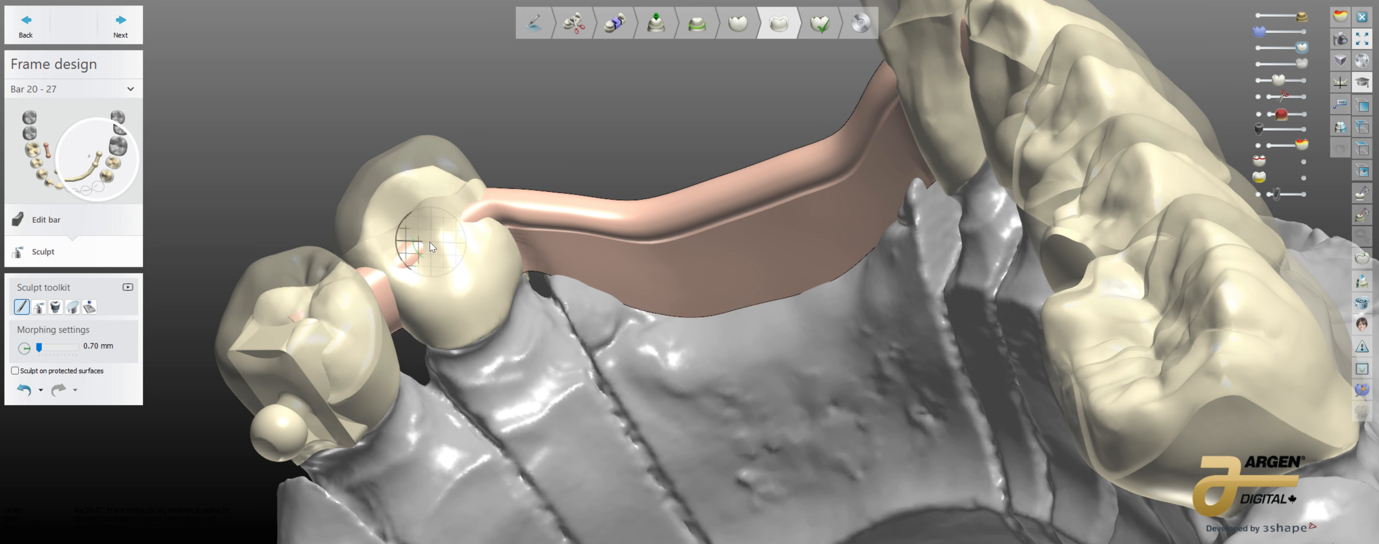
key("Caps_Lock")
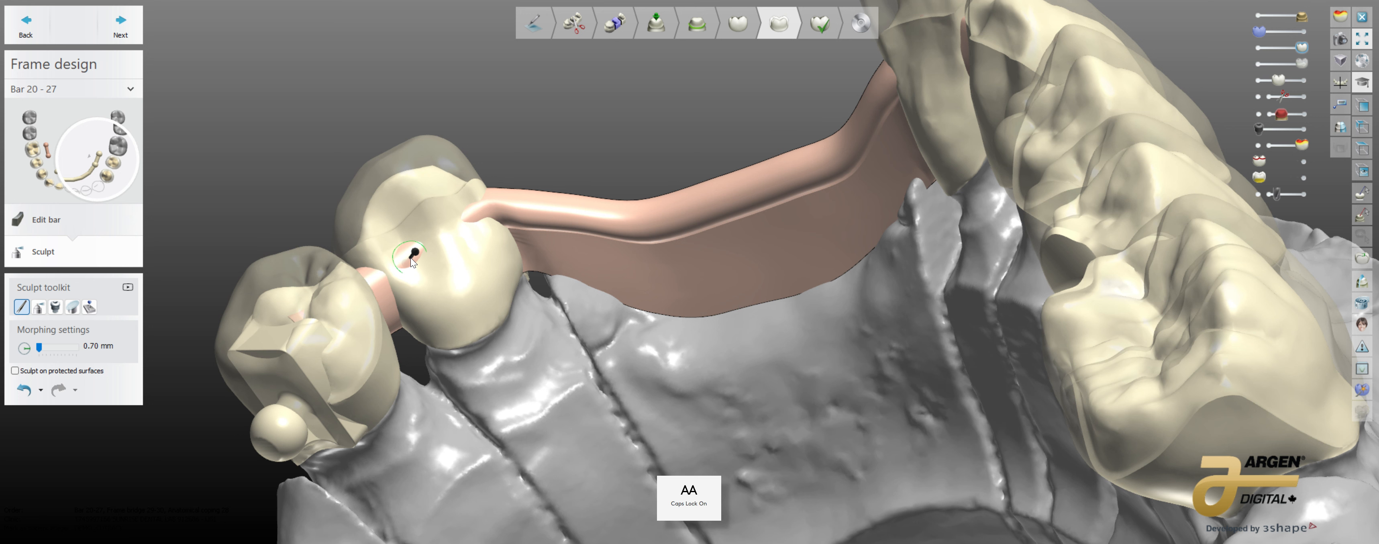
scroll(411, 258, "up", 5, "ctrl")
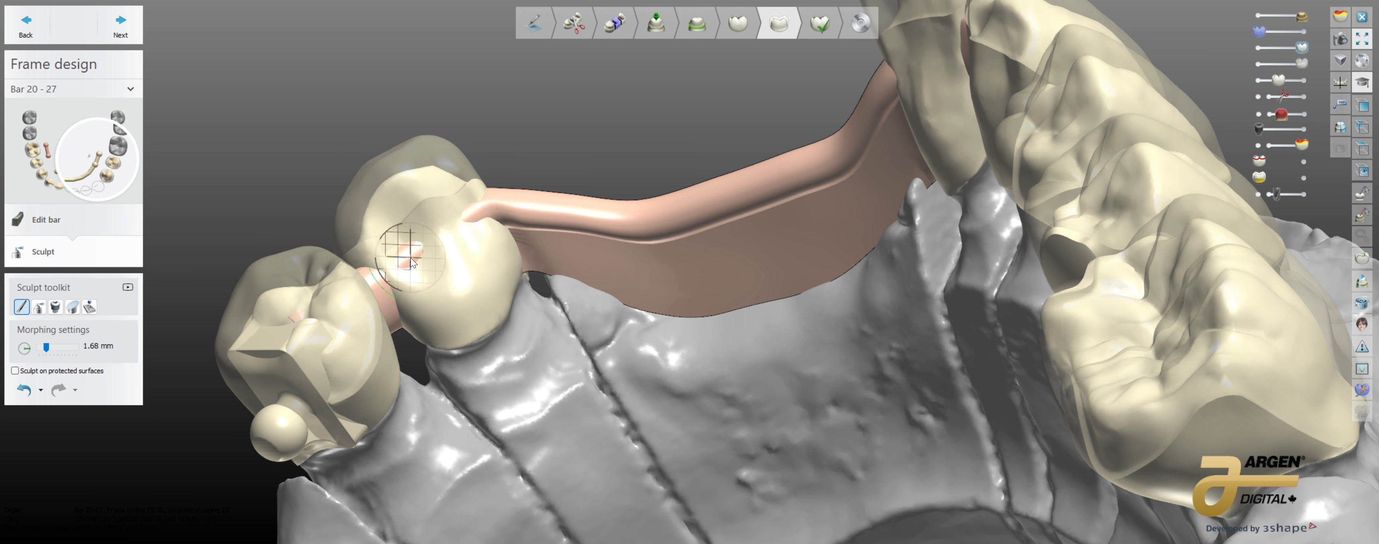
left_click_drag(411, 257, 410, 265)
left_click_drag(466, 218, 467, 225)
Step: Examine the sculpted bar and its junctions with the copings on both sides of the arch
right_click_drag(547, 332, 588, 335)
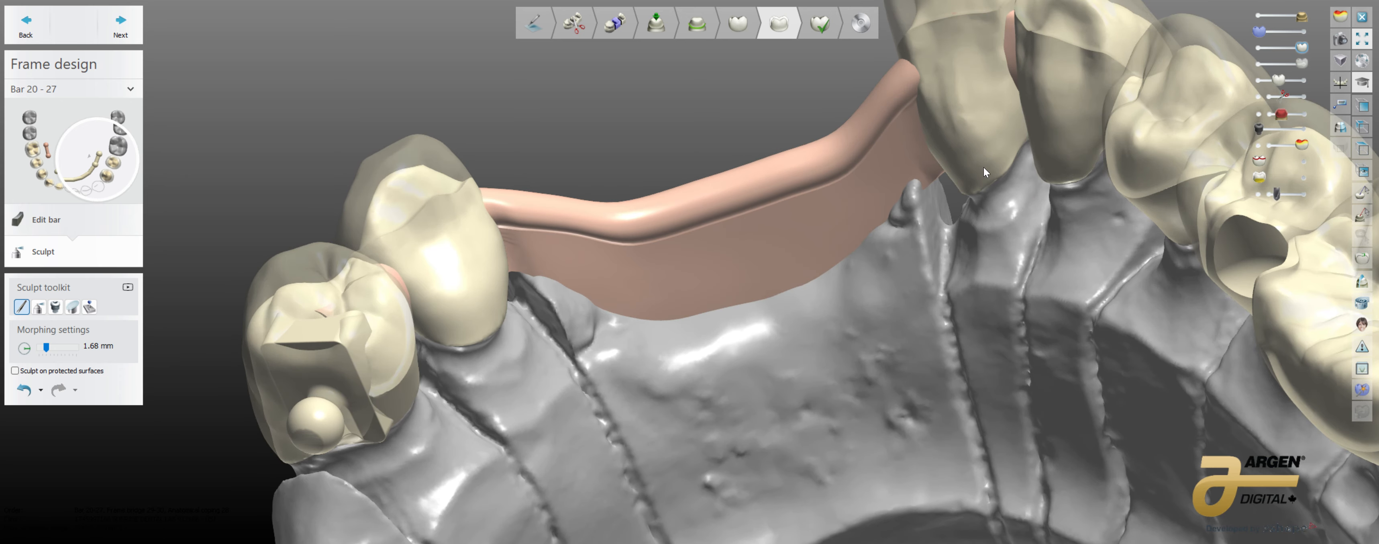
right_click_drag(997, 106, 891, 245)
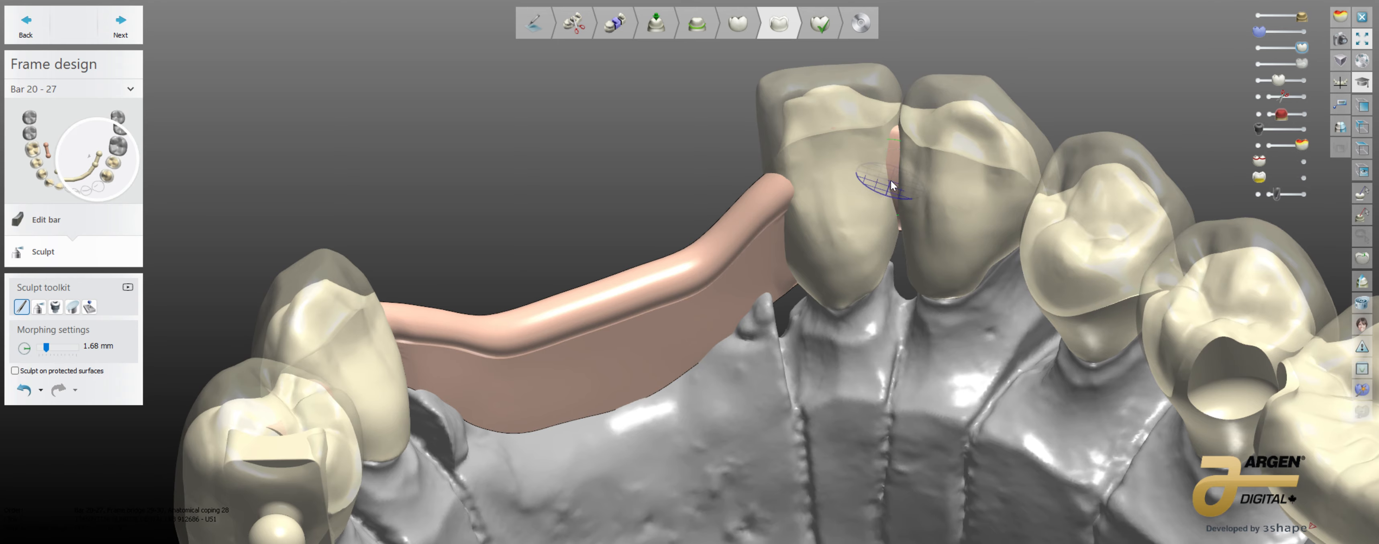
right_click_drag(854, 280, 531, 340)
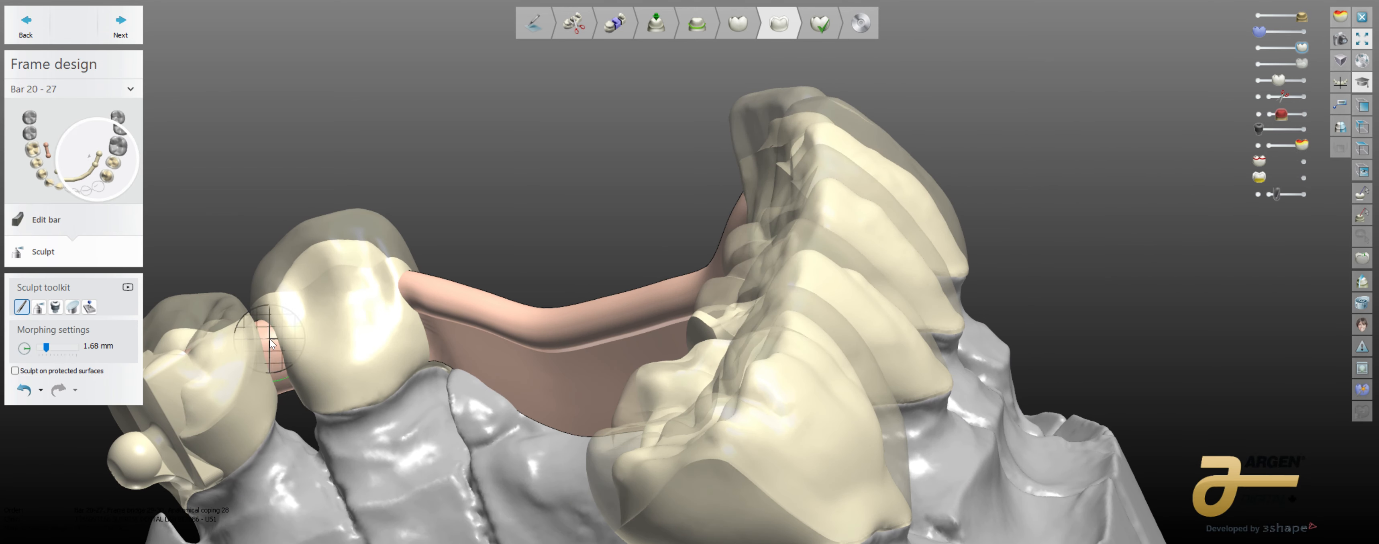
right_click_drag(378, 437, 485, 329)
scroll(524, 391, "up", 3)
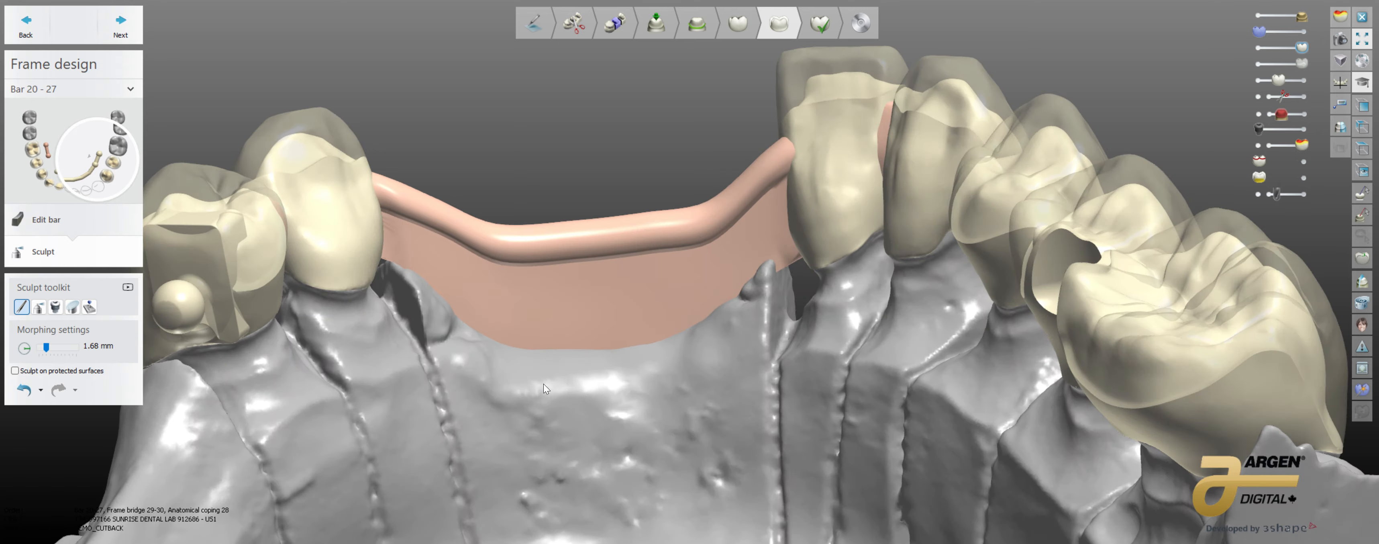
mouse_move(543, 383)
right_mouse_down()
mouse_move(562, 376)
mouse_move(551, 375)
right_mouse_up()
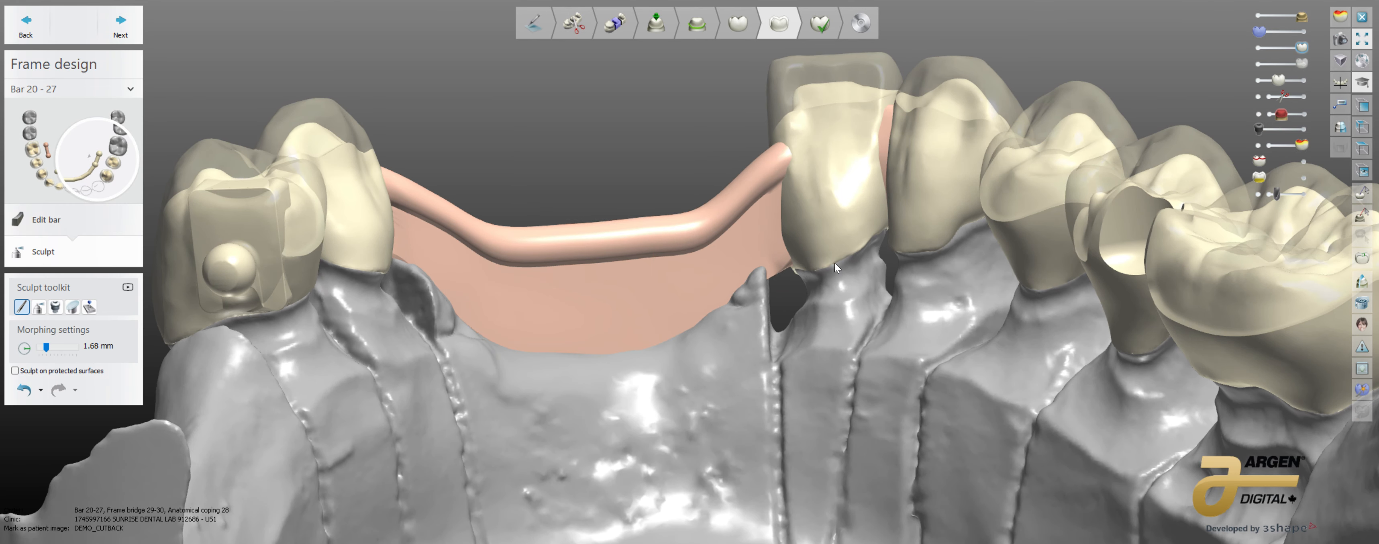
mouse_move(835, 262)
right_mouse_down()
mouse_move(790, 338)
mouse_move(797, 391)
mouse_move(698, 349)
mouse_move(699, 311)
mouse_move(645, 328)
mouse_move(892, 328)
mouse_move(380, 467)
mouse_move(712, 399)
right_mouse_up()
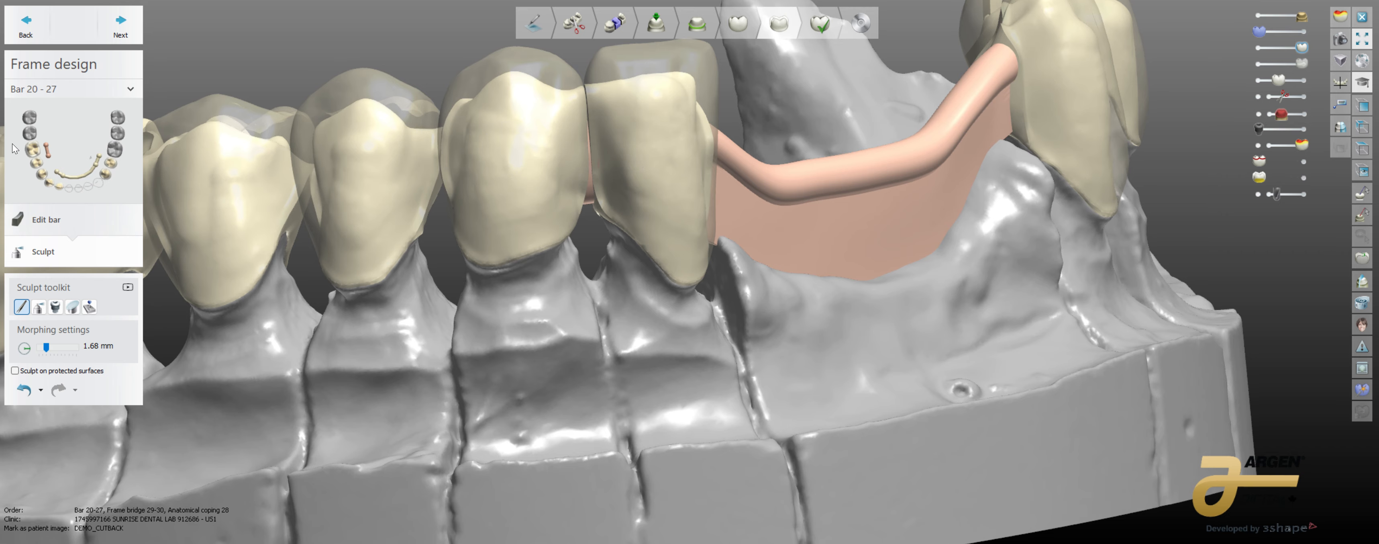
Step: Select Coping 27 and reopen its coping design settings
left_click(49, 183)
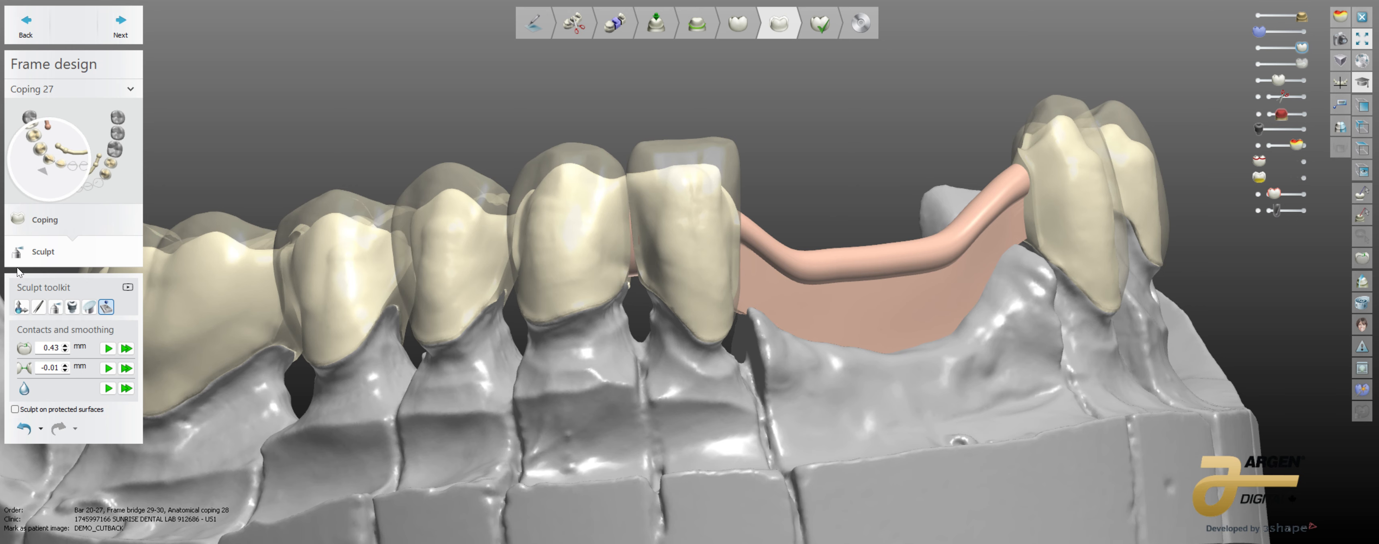
left_click(29, 219)
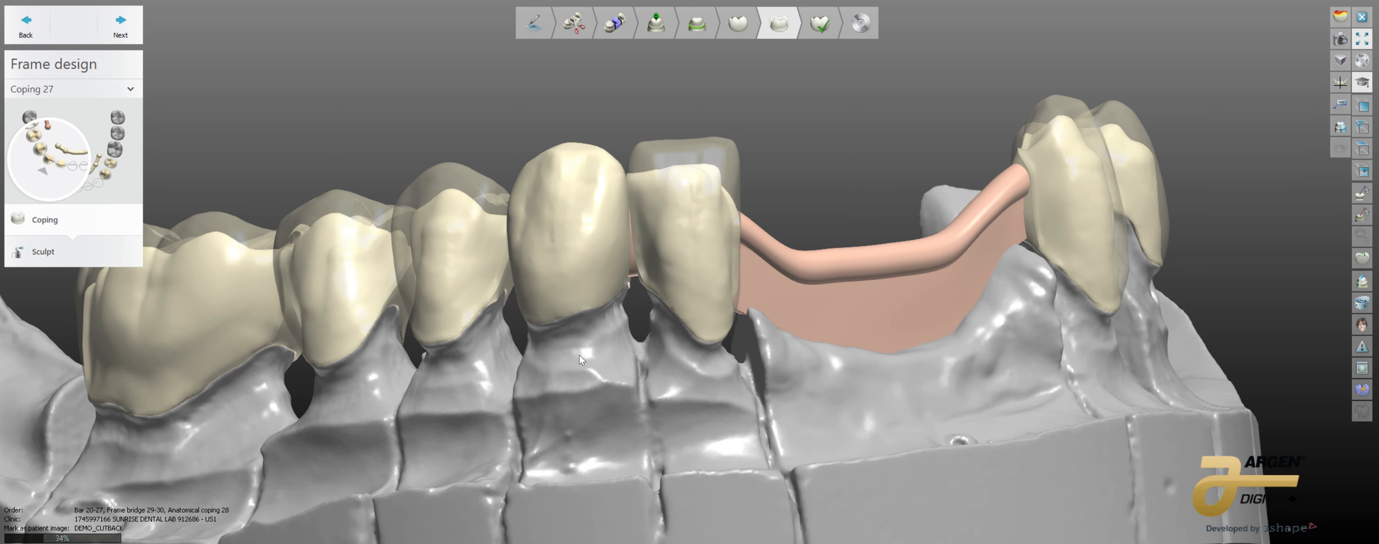
scroll(583, 343, "up", 4)
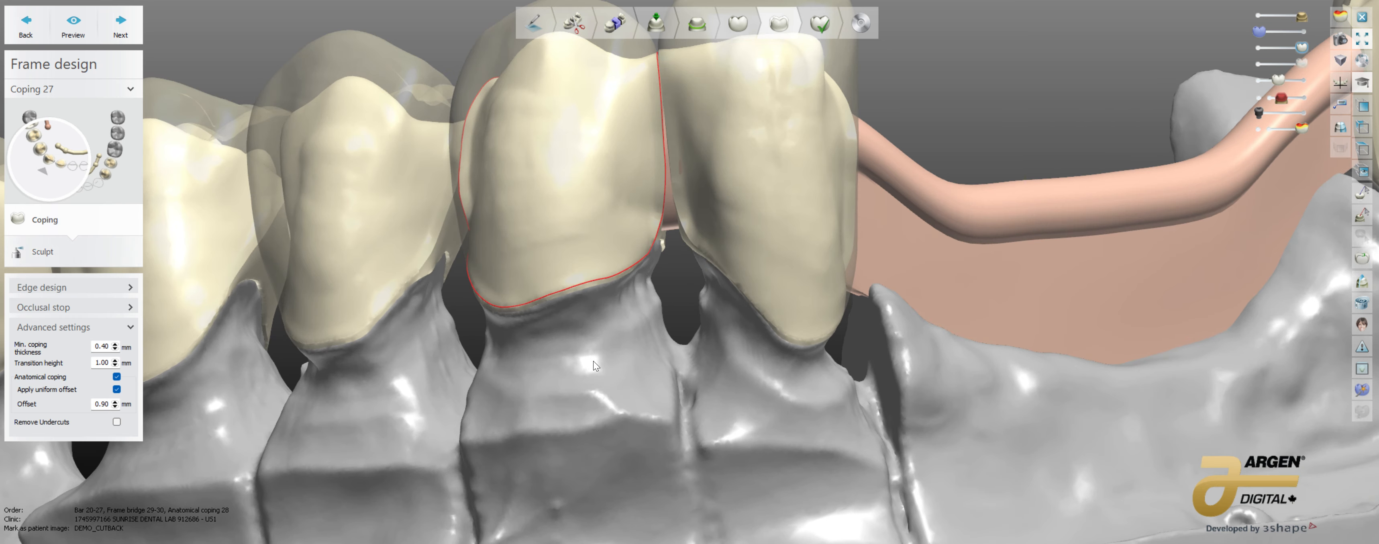
Step: Adjust the cutback line along the facial margin of Coping 27 and check its course over the occlusal side
right_click_drag(586, 325, 593, 325)
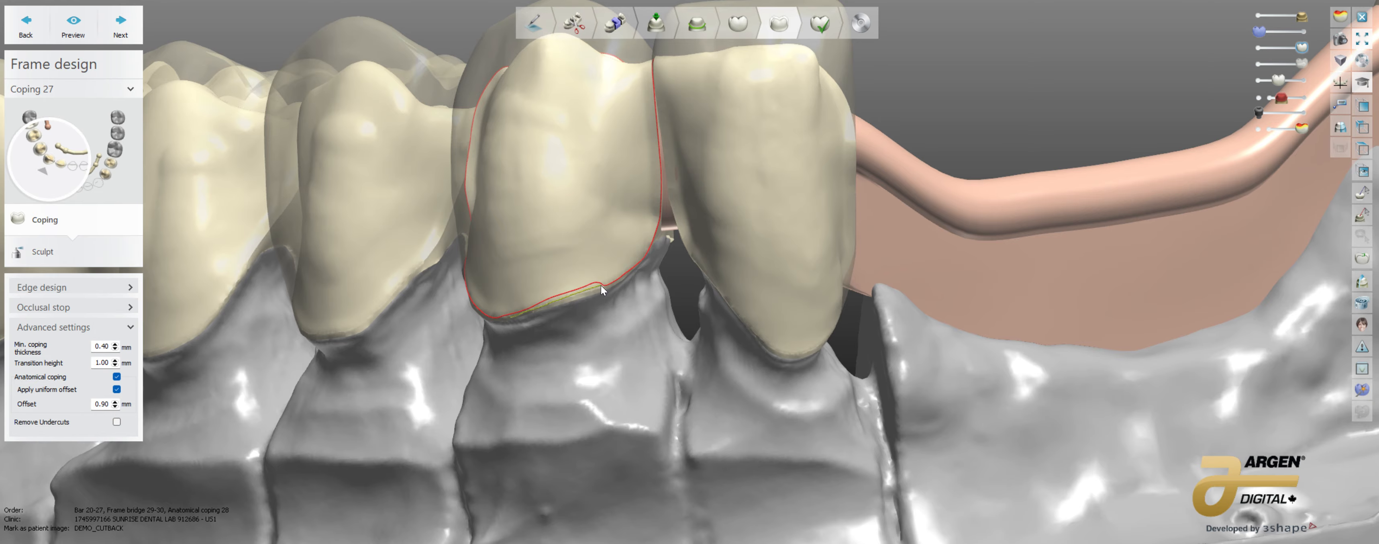
left_click_drag(601, 286, 598, 287)
right_click_drag(598, 299, 671, 256)
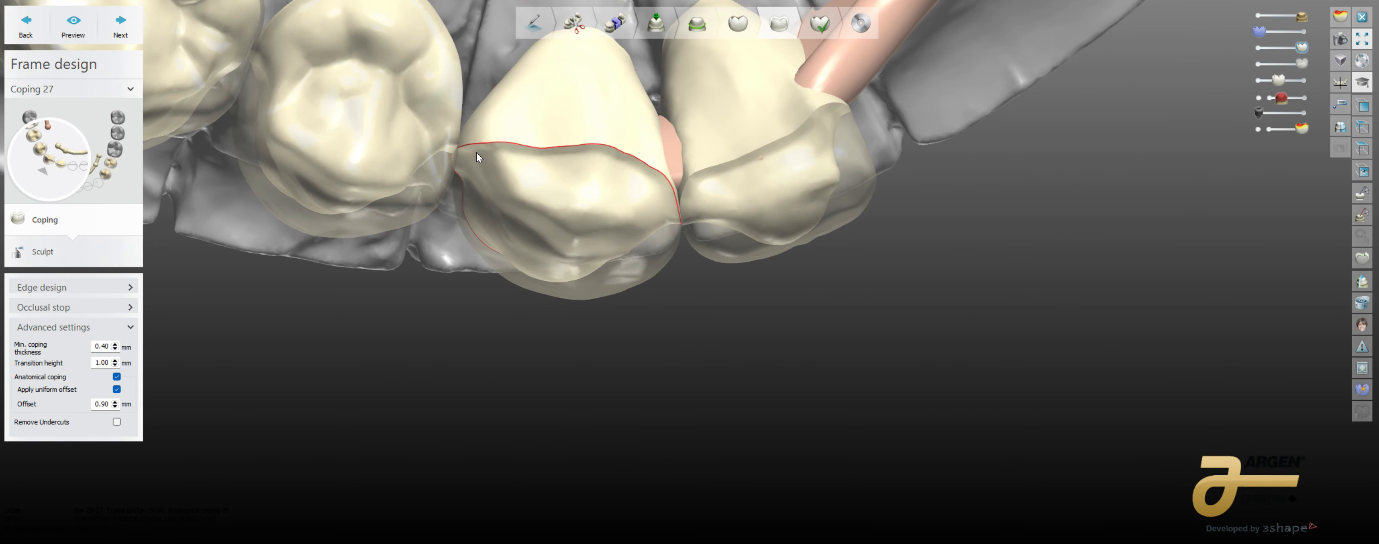
Step: Check the cutback line around Coping 27, and enable undercut removal with uniform offset turned off in its advanced settings
right_click_drag(476, 152, 500, 289)
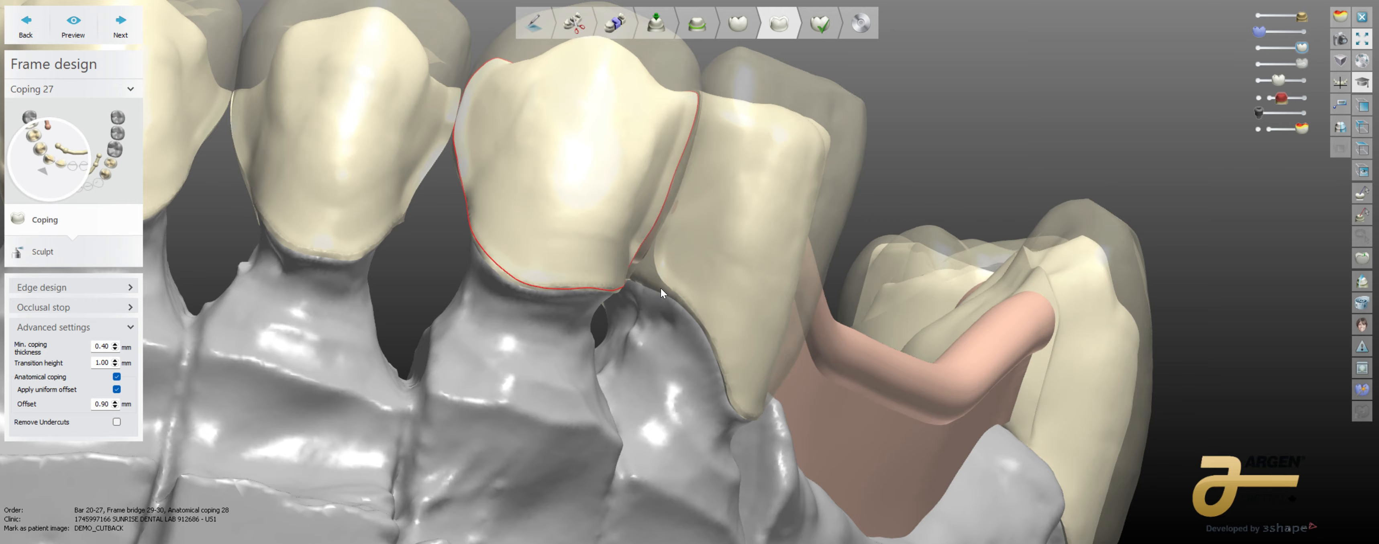
right_click_drag(638, 306, 487, 313)
right_click_drag(652, 263, 698, 347)
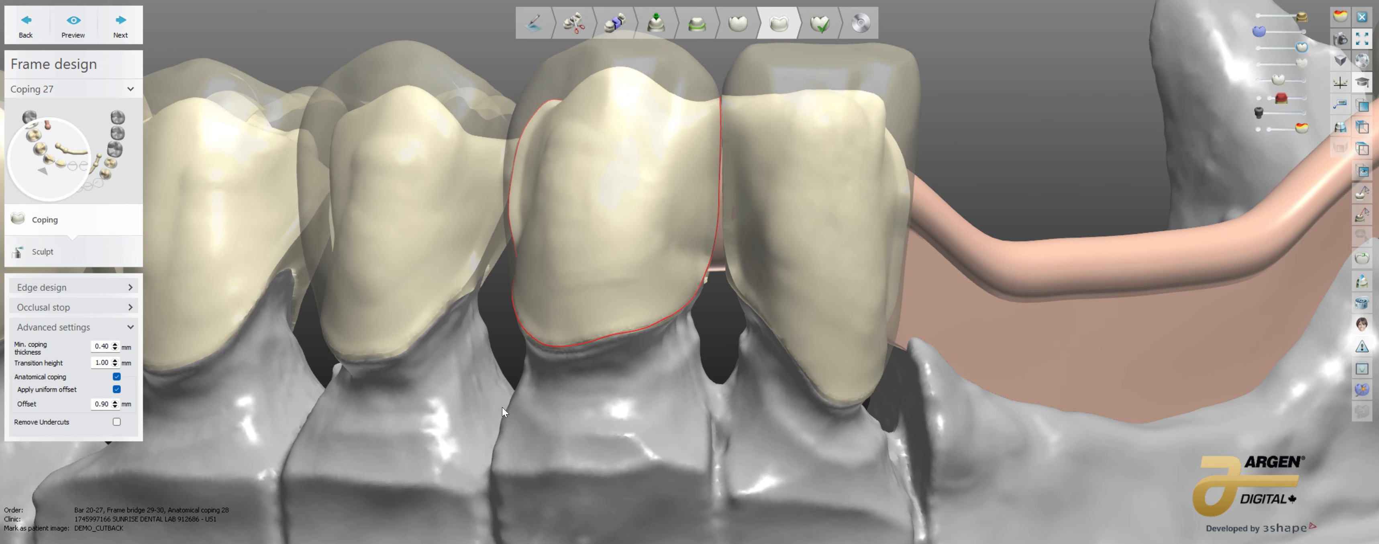
middle_click_drag(270, 411, 354, 348)
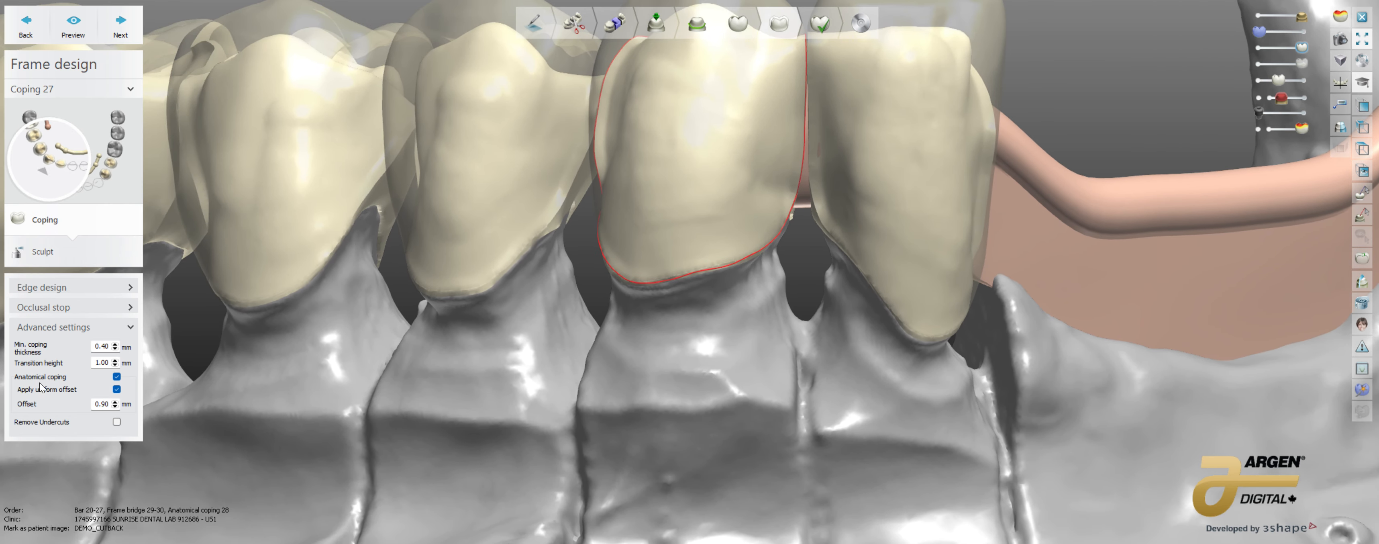
scroll(508, 371, "down", 3)
right_click_drag(503, 370, 532, 397)
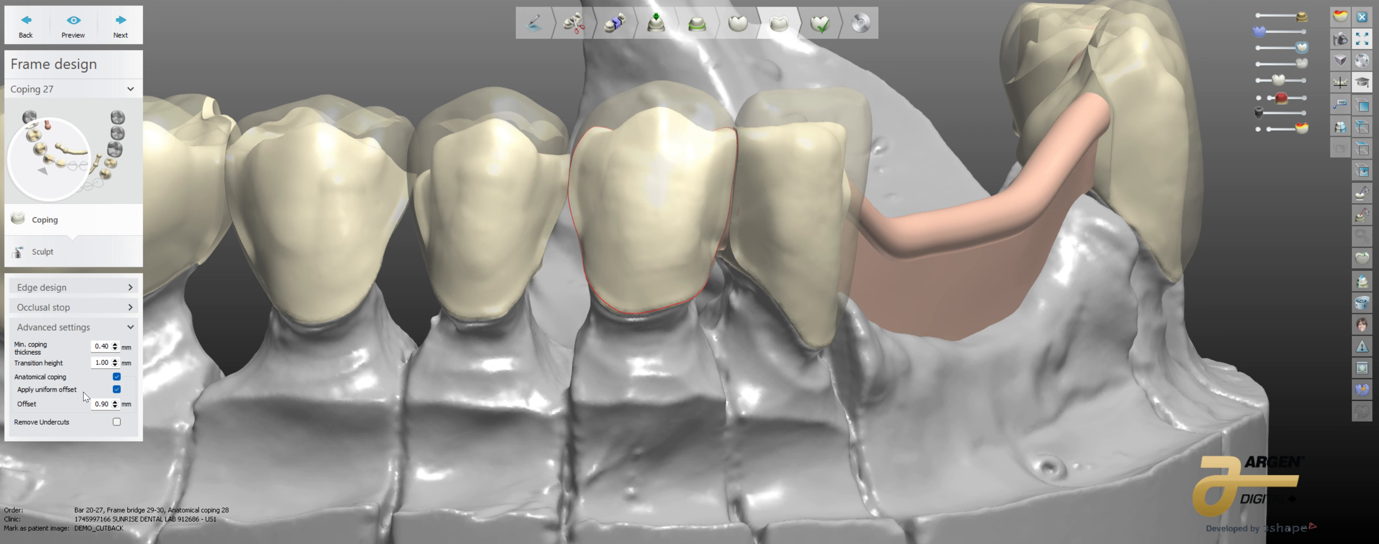
left_click(116, 421)
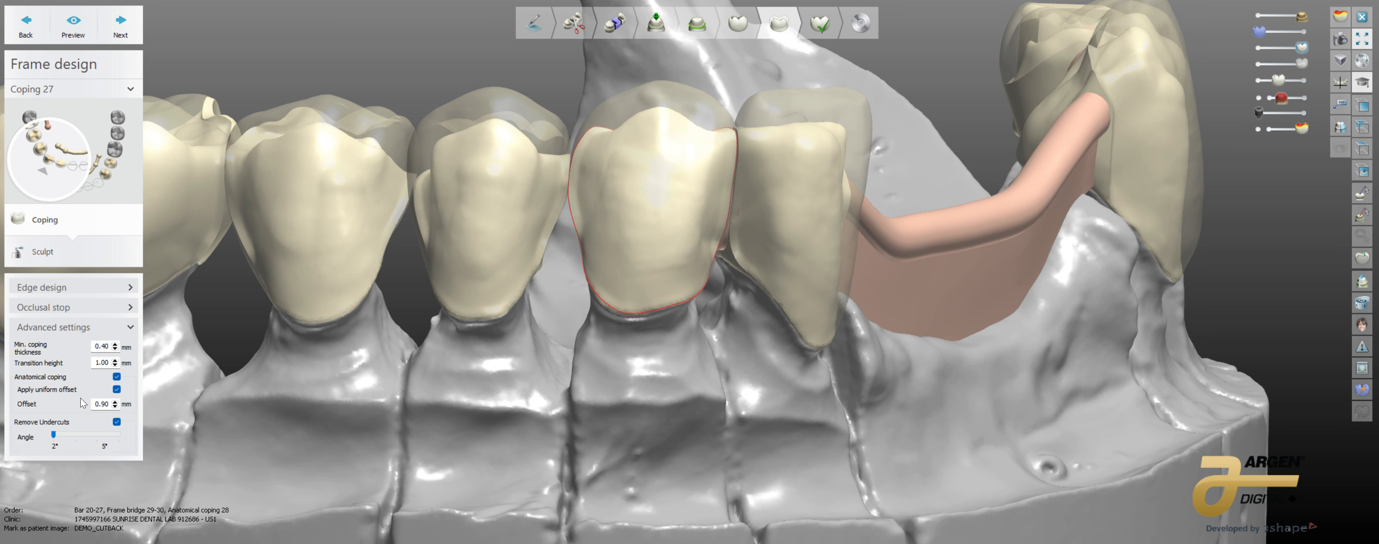
left_click(117, 389)
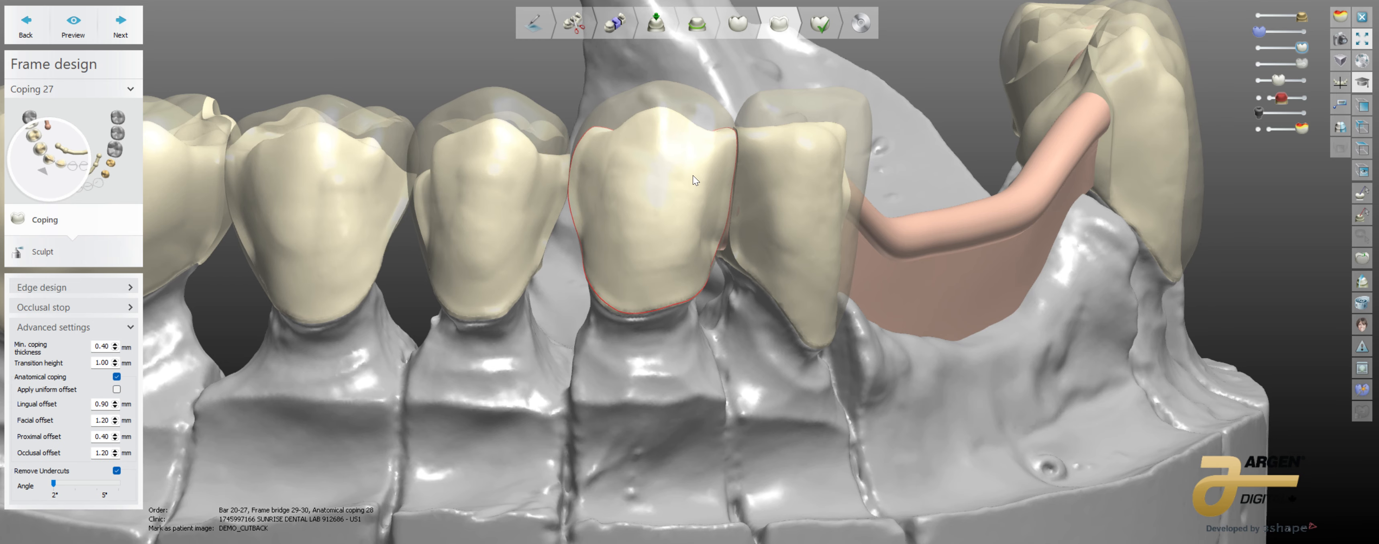
Step: Inspect Coping 27 from the facial and proximal sides and try to preview it with separate offsets and undercut removal
right_click_drag(708, 349, 622, 357)
scroll(585, 247, "up", 4)
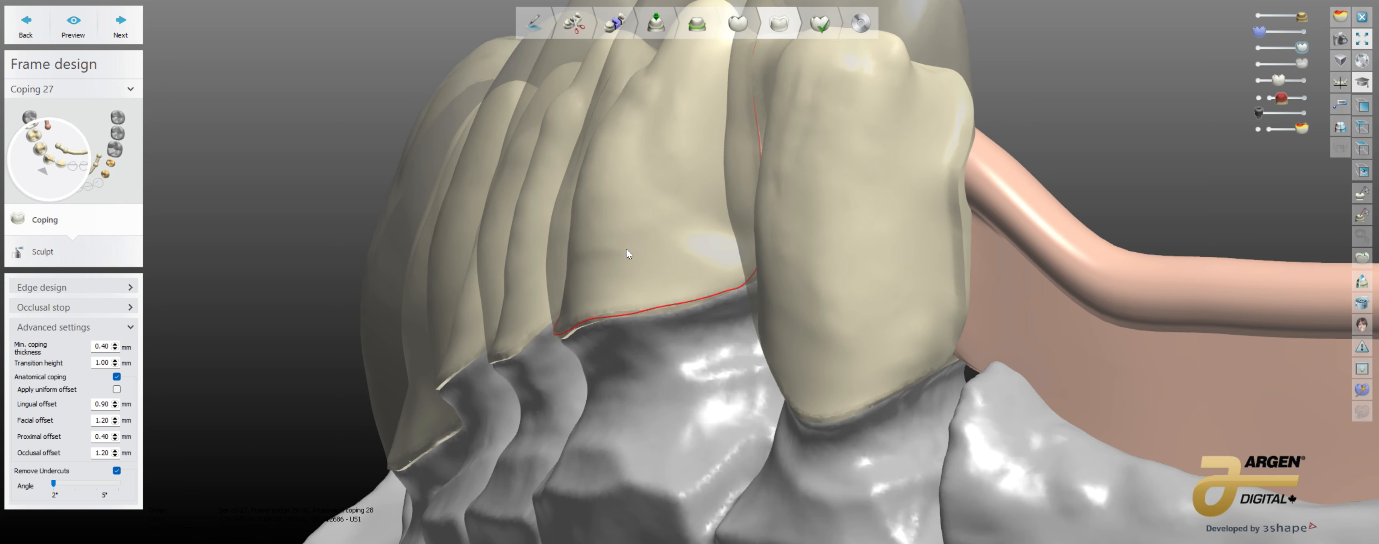
mouse_move(559, 433)
right_mouse_down()
mouse_move(598, 437)
mouse_move(557, 428)
mouse_move(569, 433)
right_mouse_up()
scroll(598, 437, "down", 2)
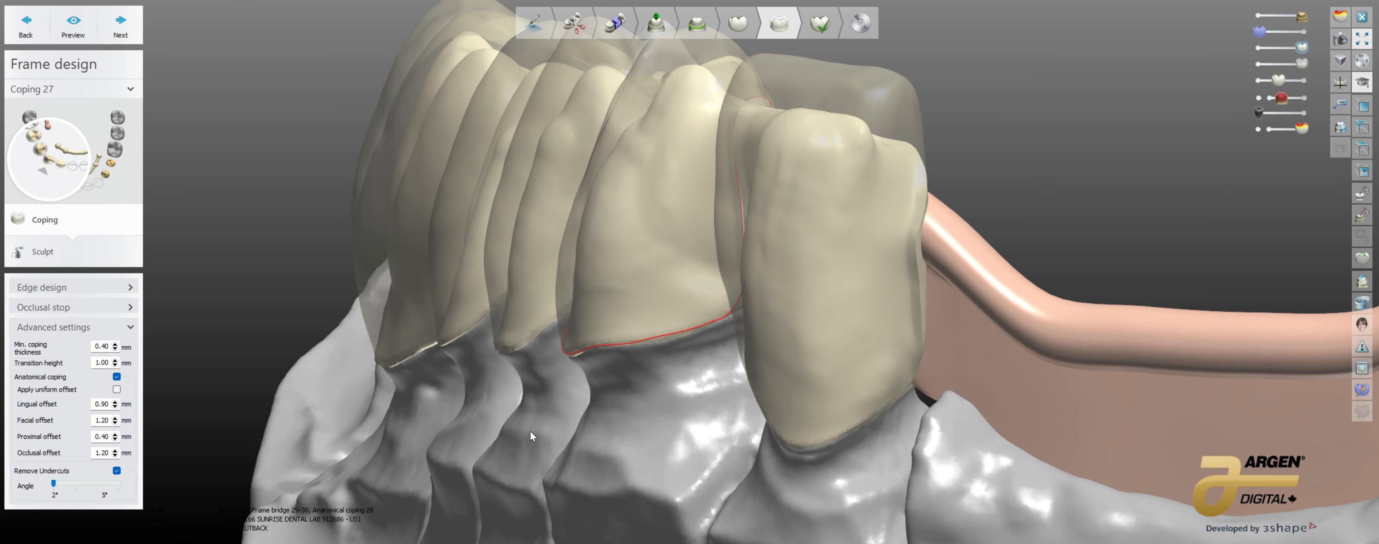
right_click_drag(467, 411, 520, 412)
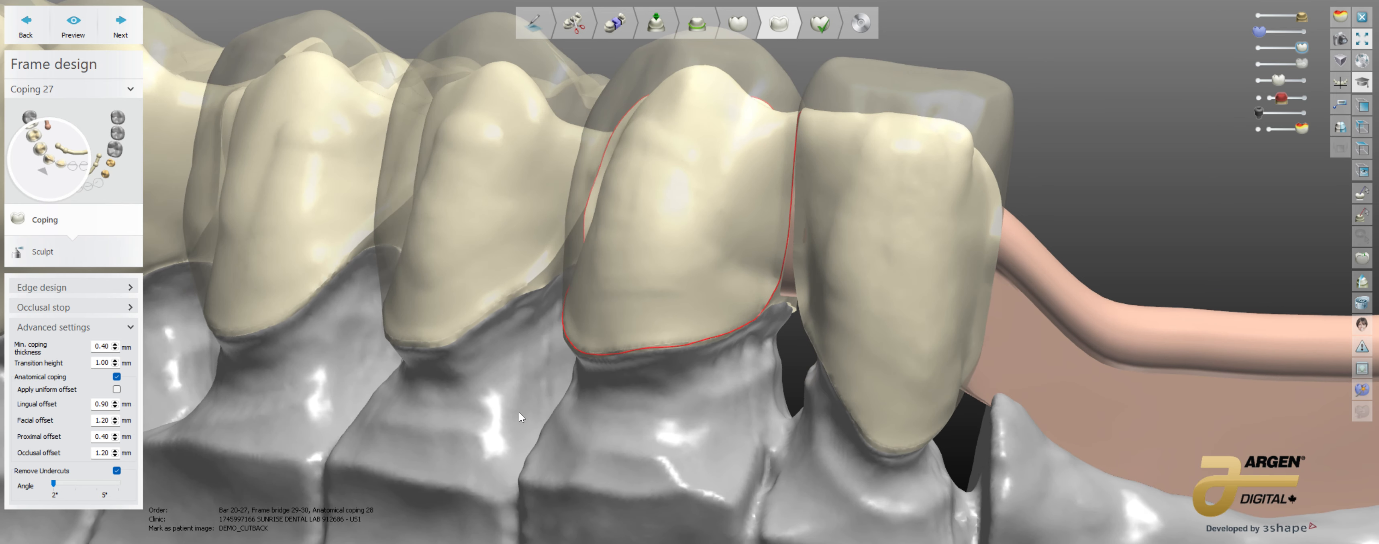
right_click_drag(179, 454, 302, 416)
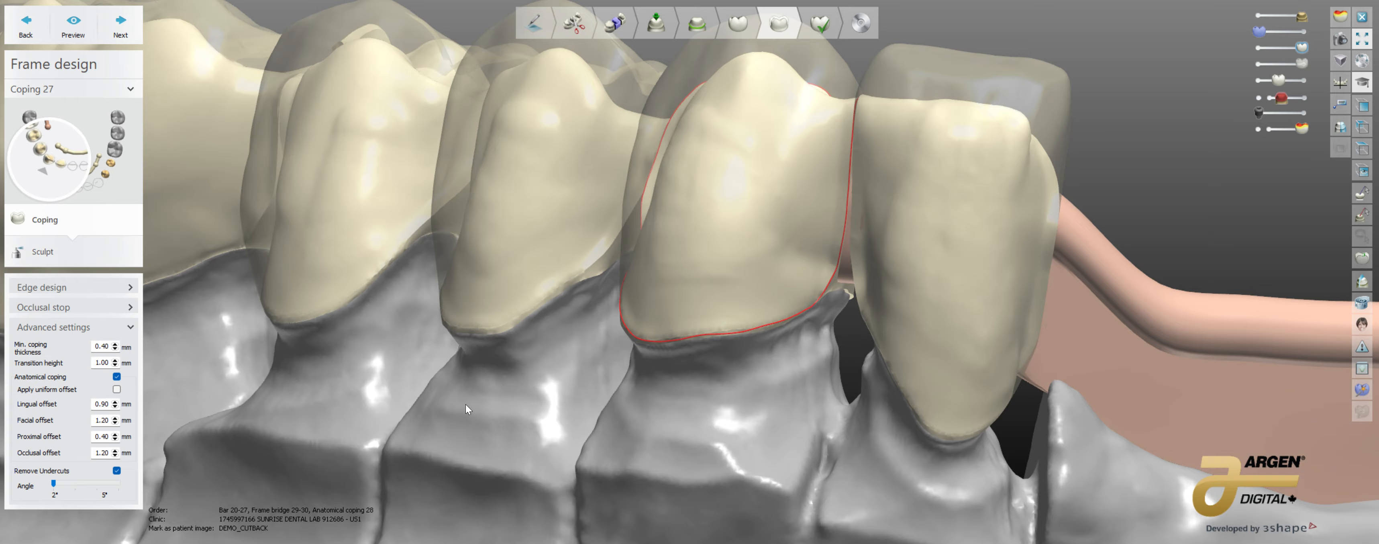
right_click_drag(466, 408, 636, 272)
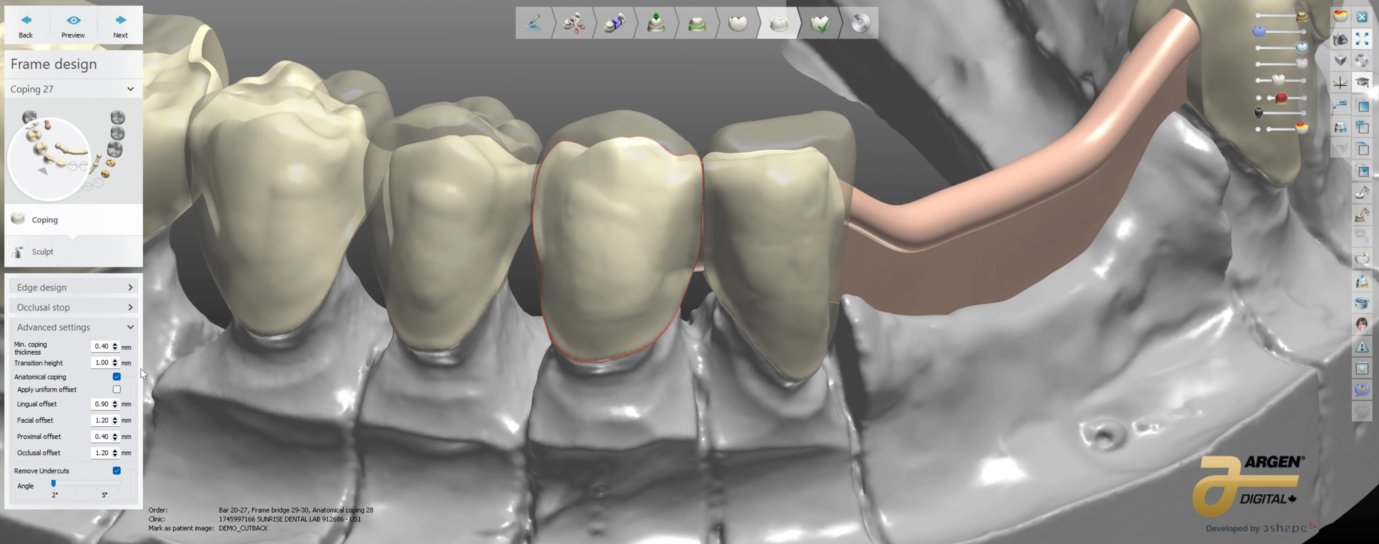
right_click_drag(492, 386, 490, 362)
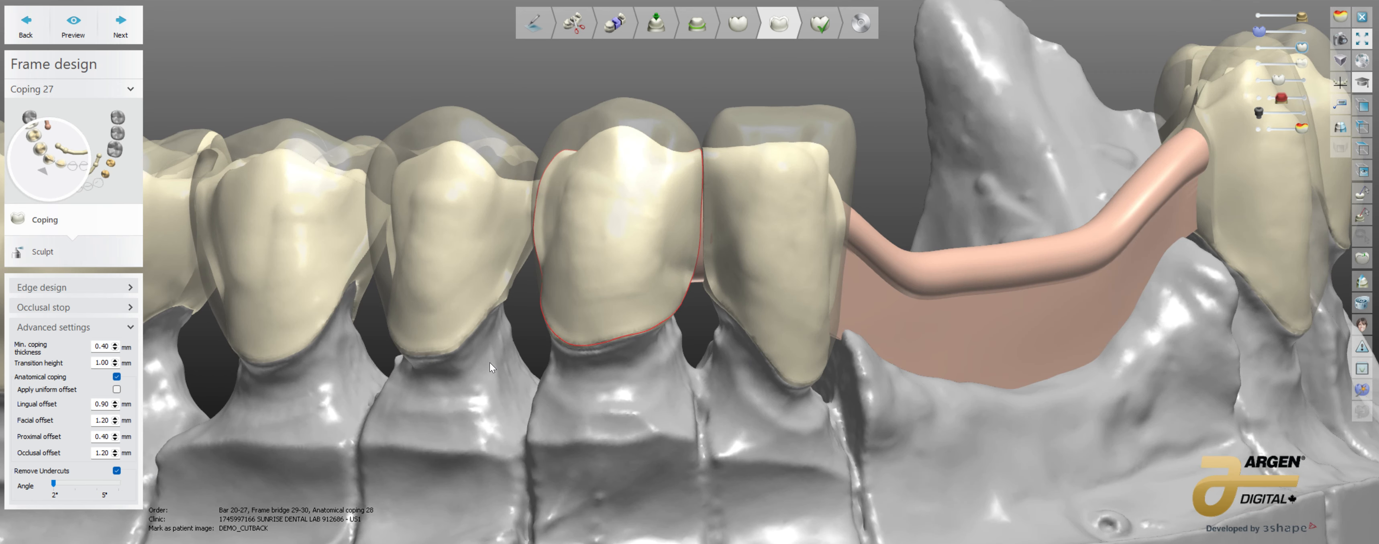
left_click(70, 28)
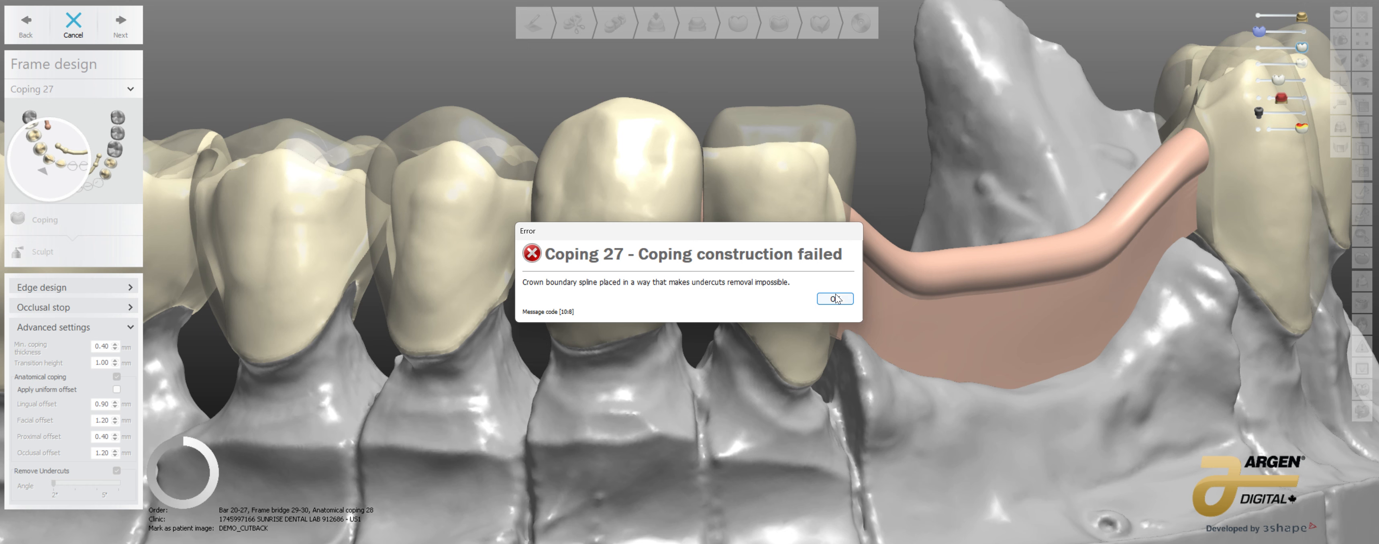
left_click(835, 299)
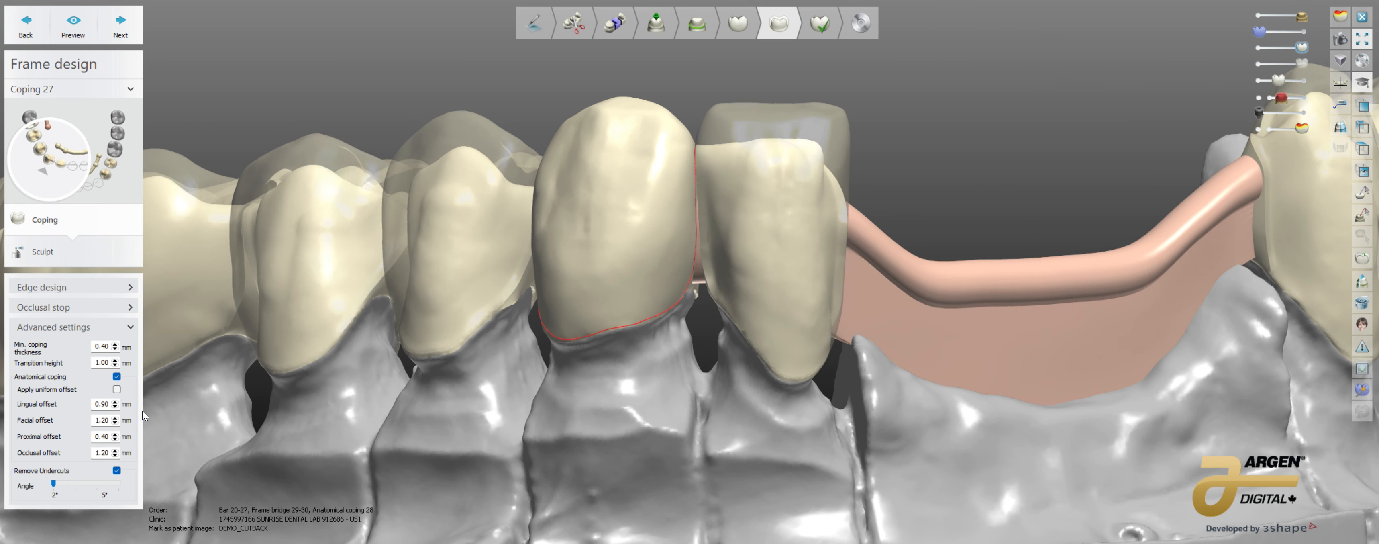
Step: Turn off the anatomical coping option for Coping 27 and inspect the coping from the proximal side
right_click_drag(143, 410, 163, 410)
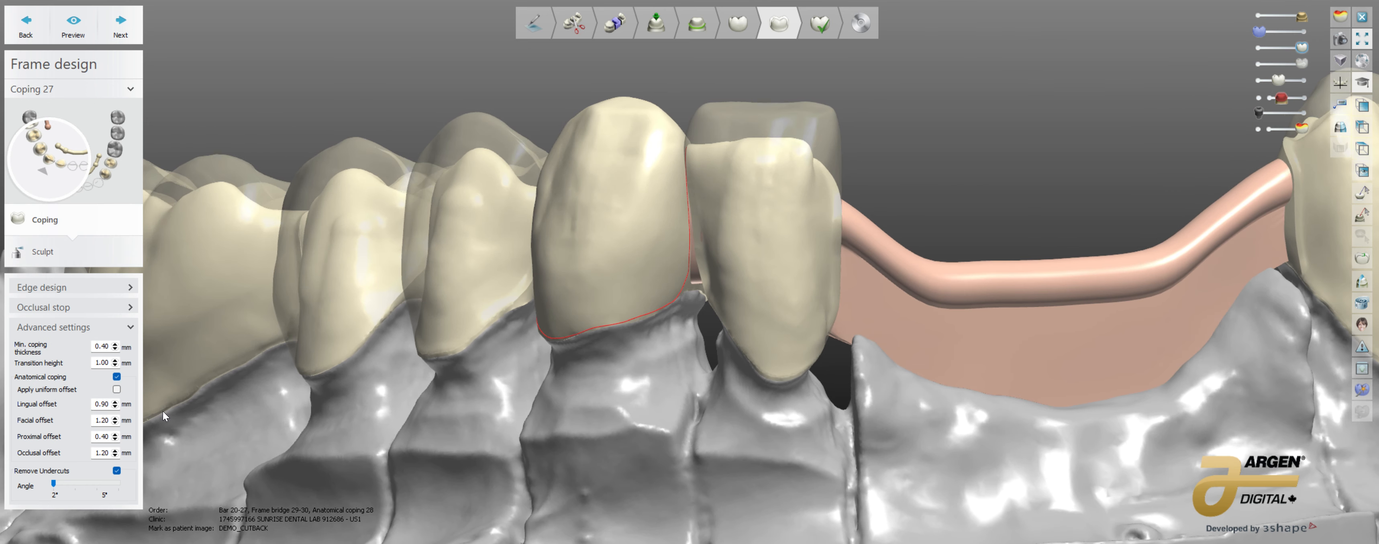
left_click(116, 377)
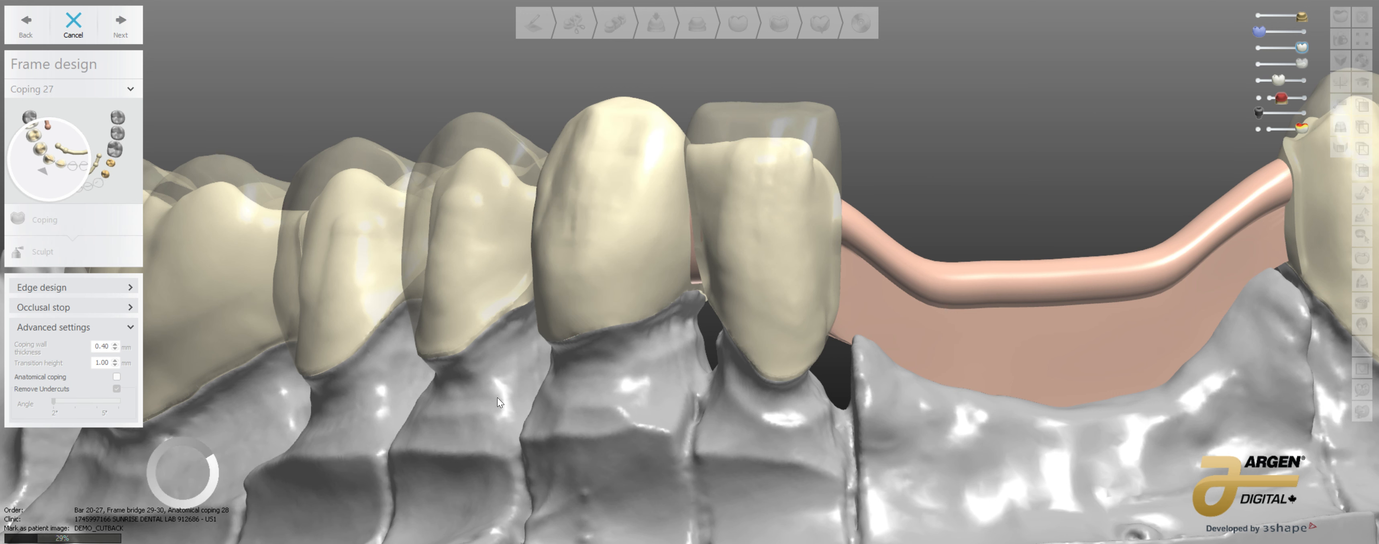
right_click_drag(662, 347, 641, 373)
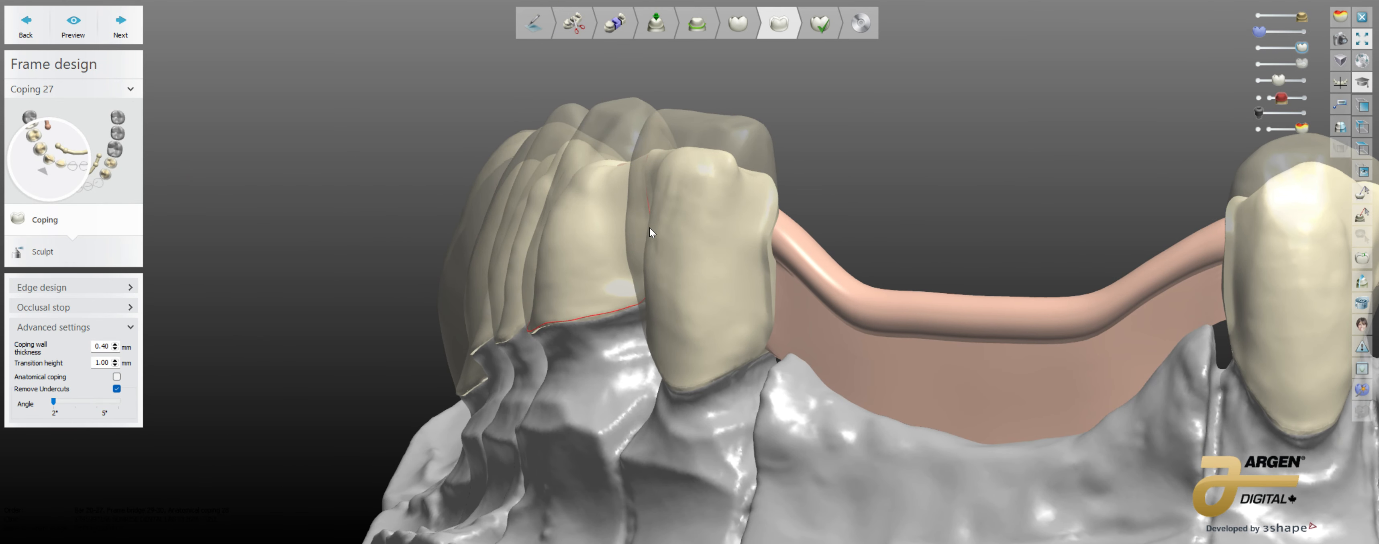
scroll(650, 228, "up", 3)
right_click_drag(632, 234, 476, 345)
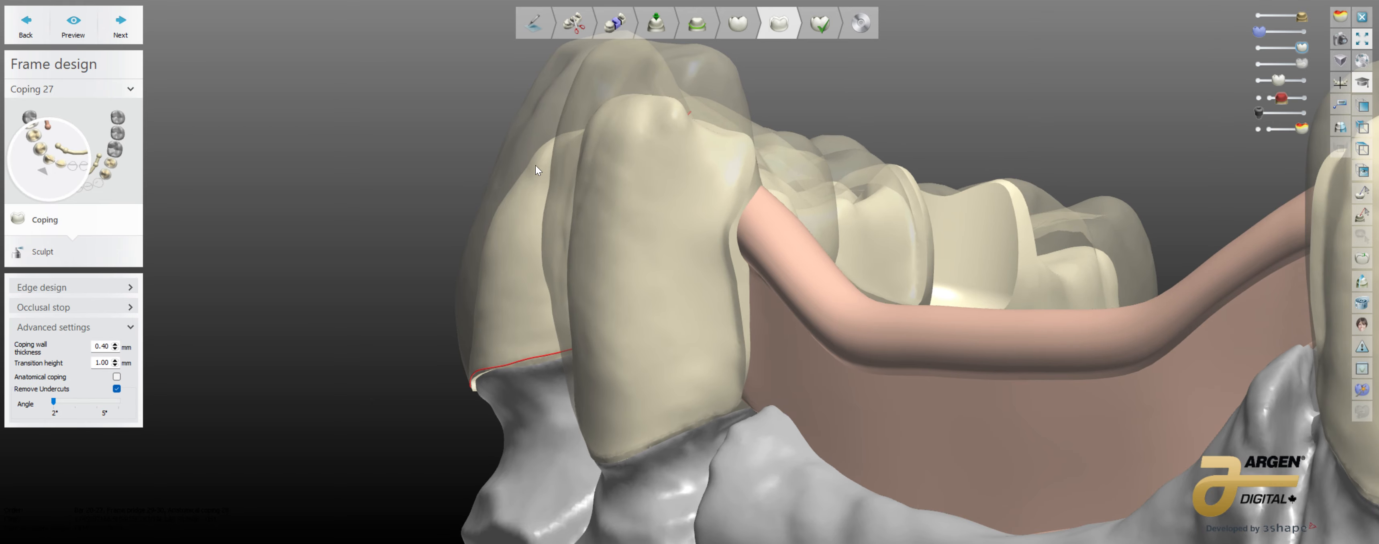
right_click_drag(535, 165, 523, 378)
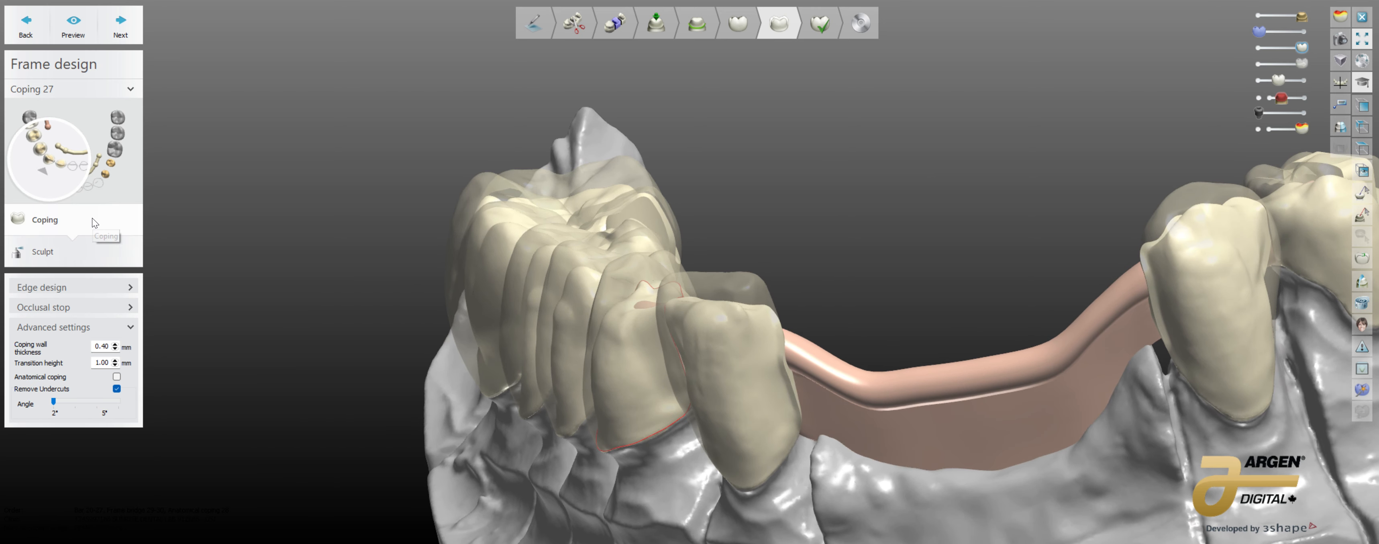
Step: Load Double.stl as an additional pre-preparation scan for the lower jaw
middle_click_drag(1087, 225, 821, 192)
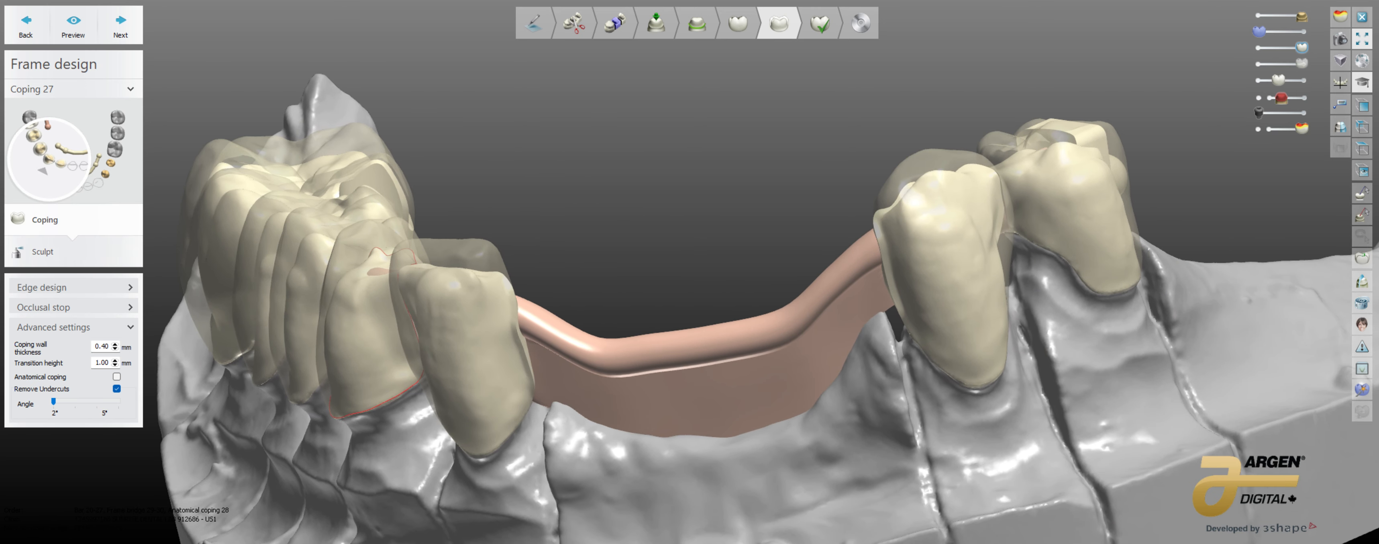
left_click(1362, 390)
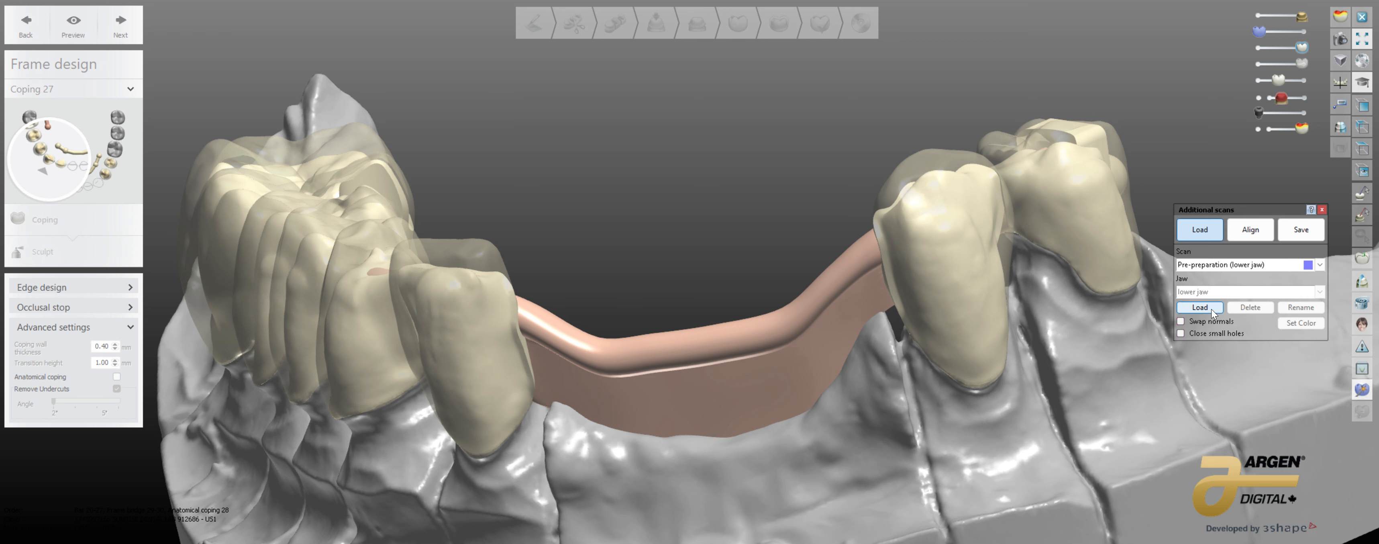
left_click(1190, 308)
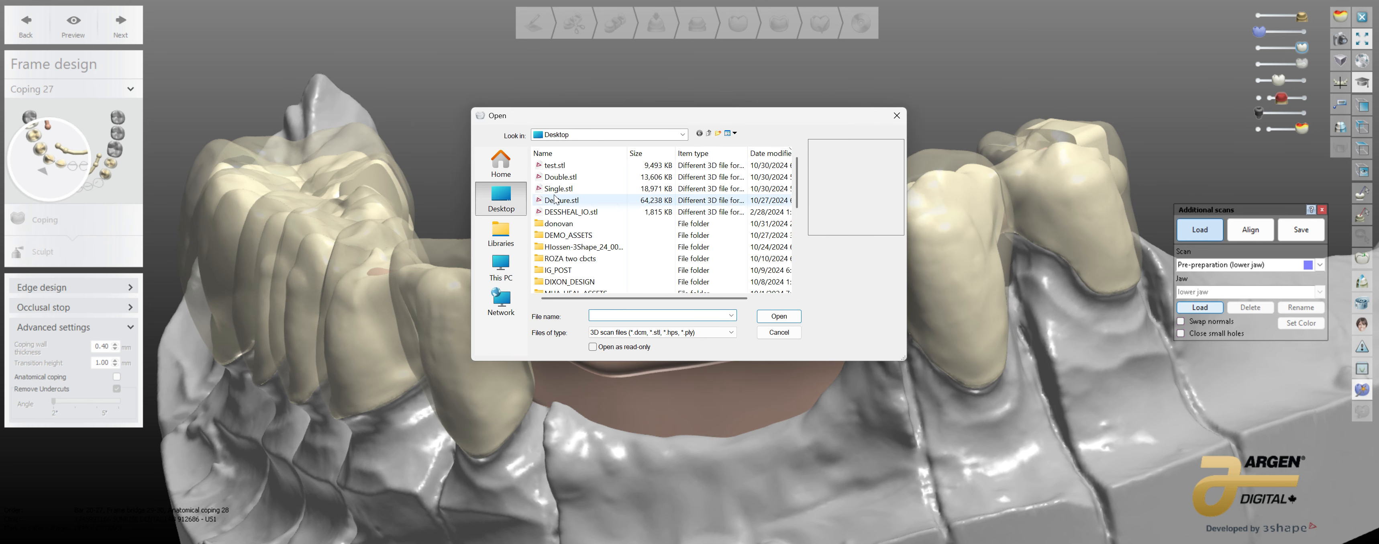
left_click(555, 179)
double_click(555, 177)
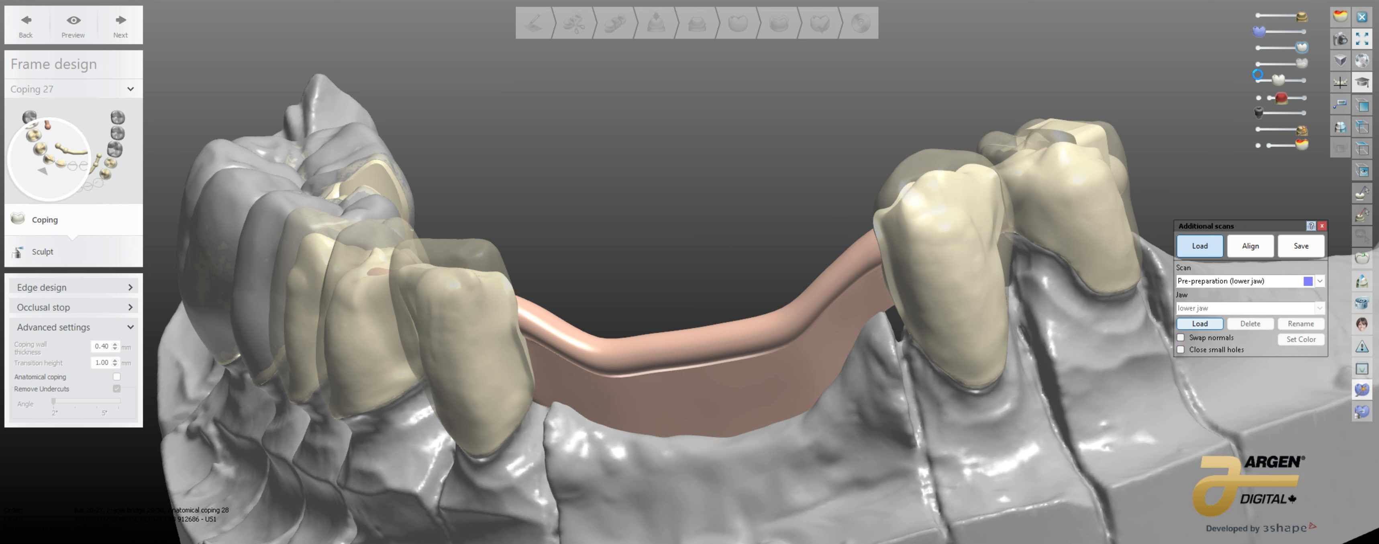
Step: Hide the designed crowns, copings and lower-jaw model, and inspect the loaded crown scans on their own
left_click(808, 110)
left_click(1259, 80)
left_click(1256, 62)
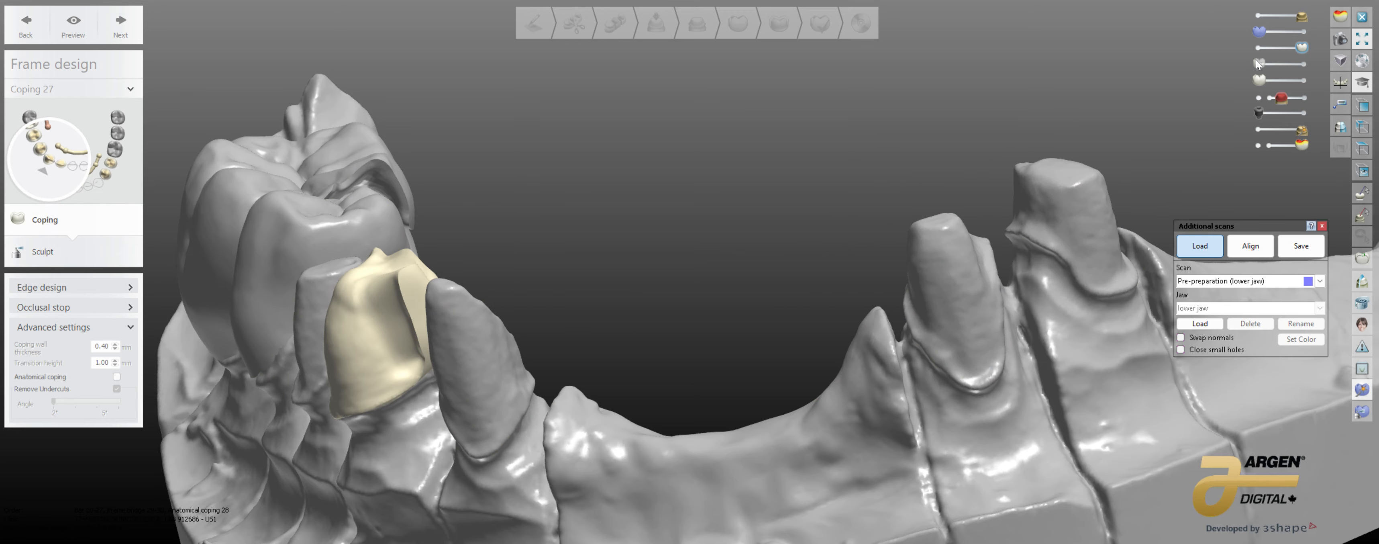
right_click_drag(619, 271, 676, 267)
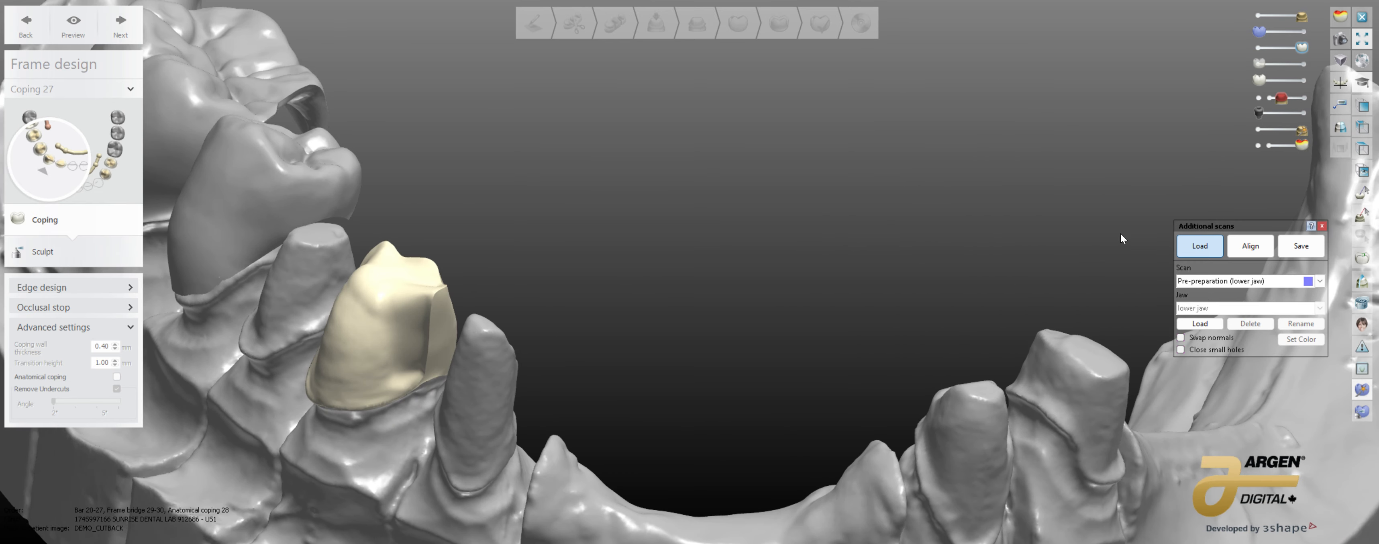
left_click(1257, 14)
scroll(1007, 268, "down", 4)
right_click_drag(950, 319, 938, 159)
middle_click_drag(938, 159, 820, 278)
scroll(820, 278, "up", 4)
right_click_drag(820, 277, 863, 339)
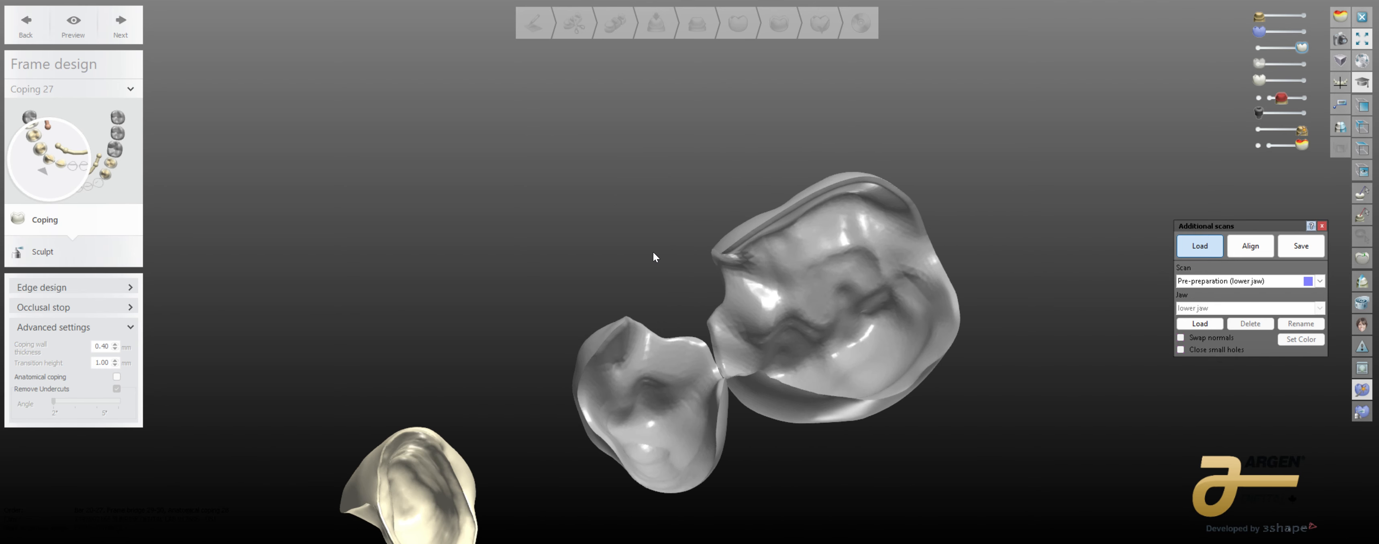
right_click_drag(652, 252, 937, 267)
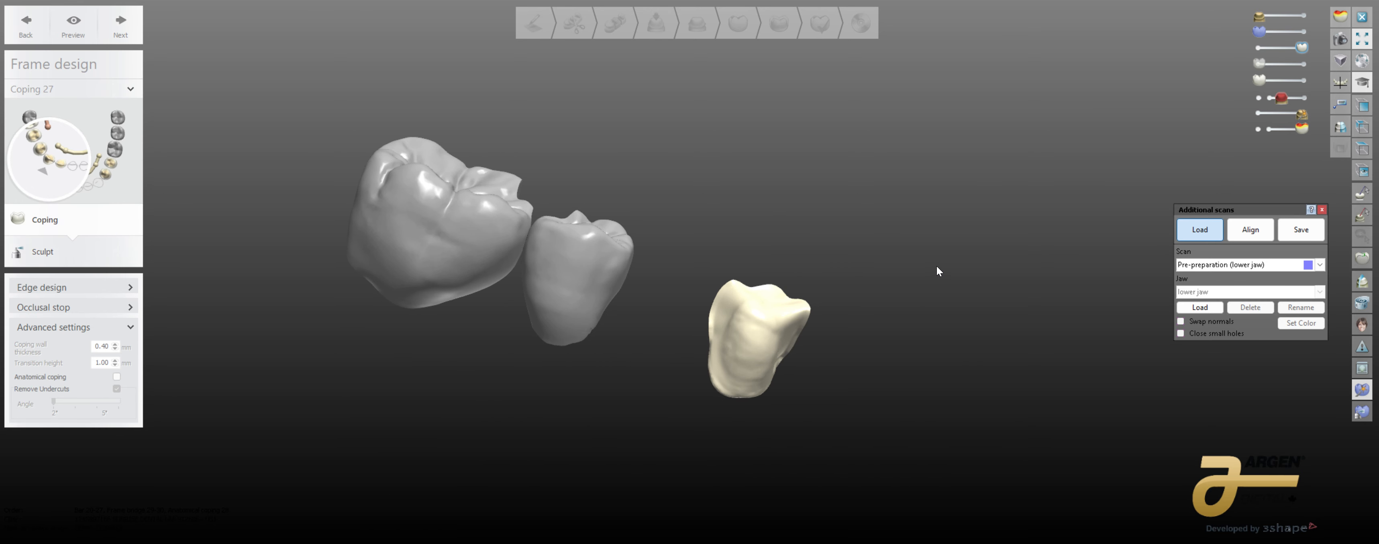
Step: Hide the loaded crown scans, show the designed crowns and bar again, and view the arch from the occlusal side
left_click(1257, 114)
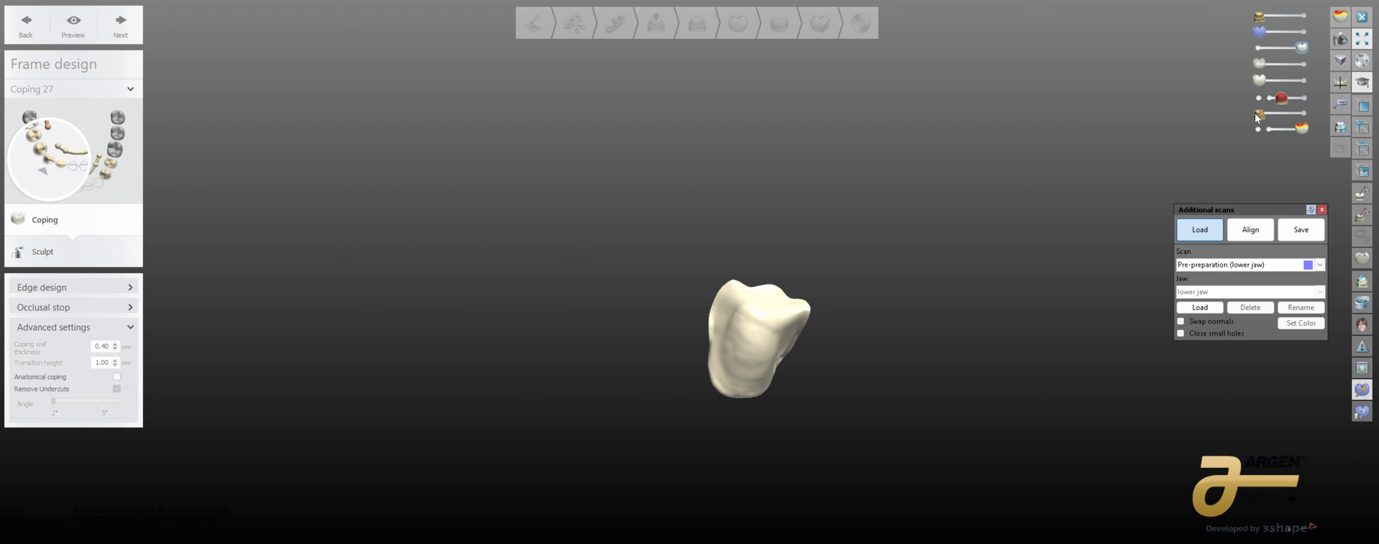
left_click(1302, 63)
left_click(1301, 79)
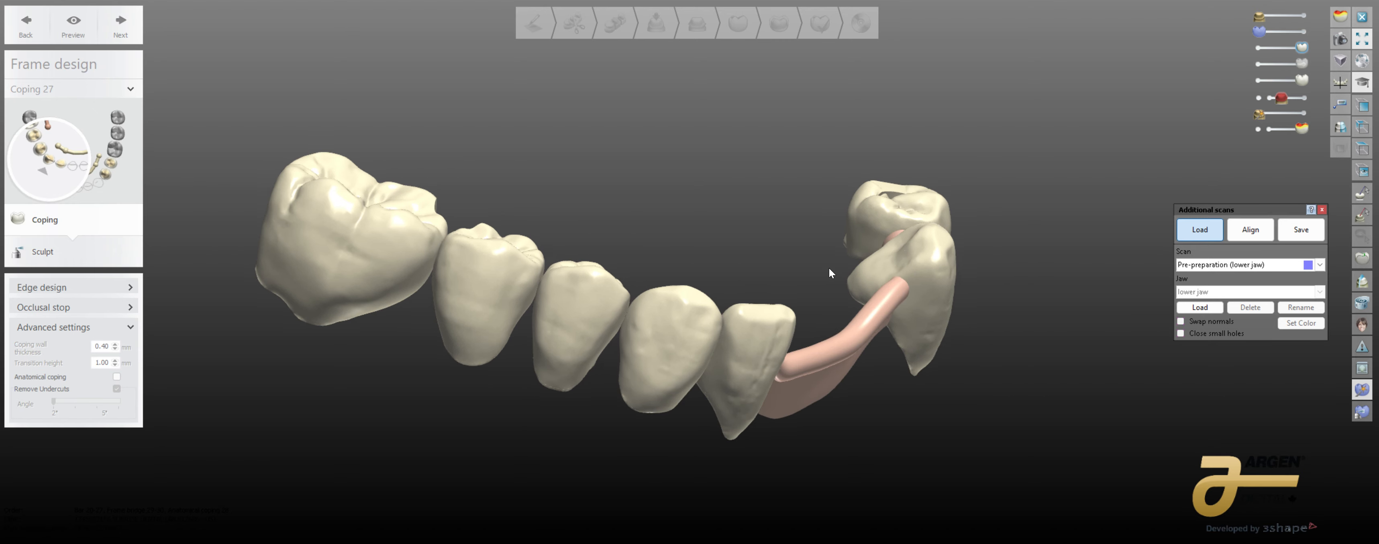
right_click_drag(829, 268, 809, 345)
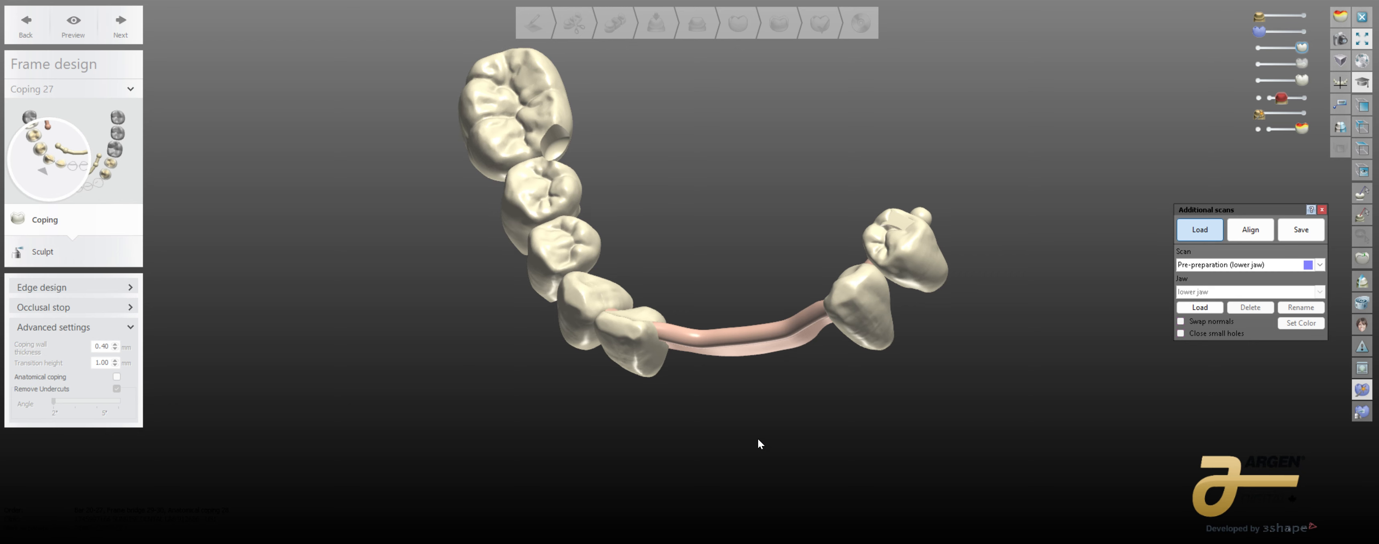
right_click_drag(759, 443, 817, 485)
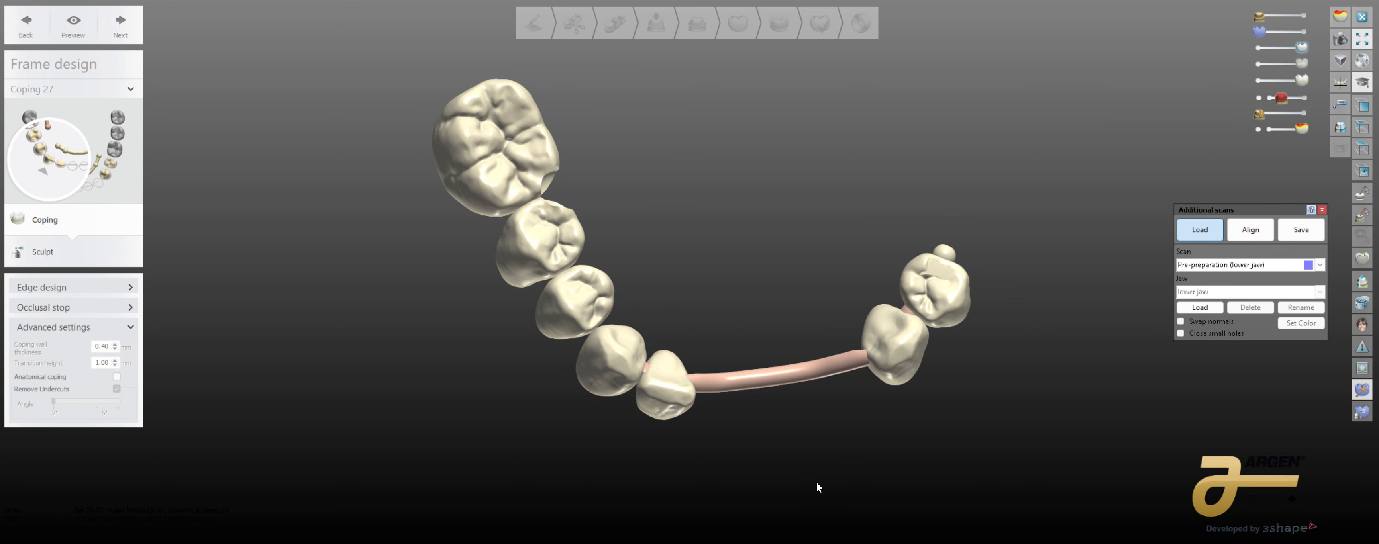
Step: Select the rear molar crown and the adjacent premolar crown for saving in one file, and inspect both in the save preview
left_click(1289, 238)
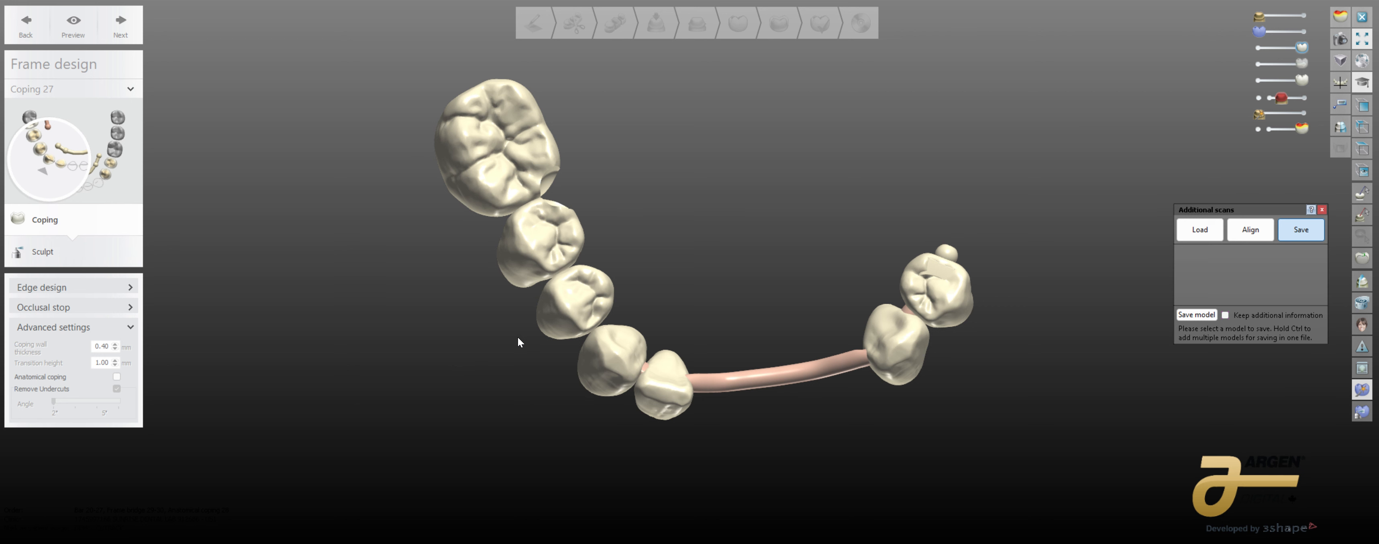
left_click(484, 147)
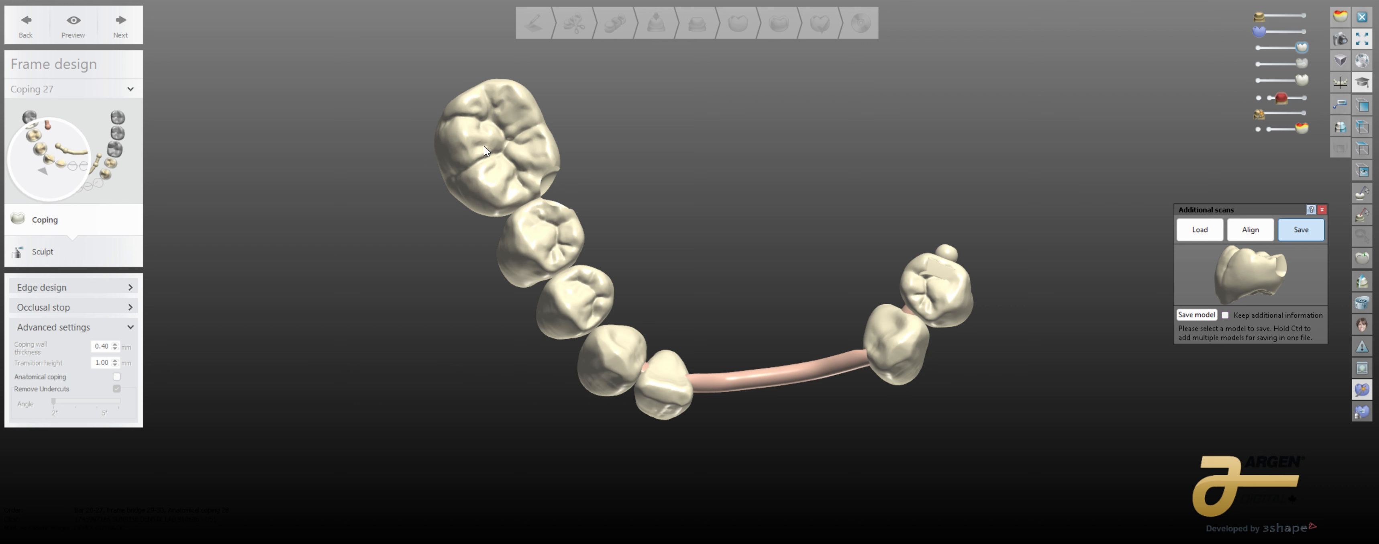
left_click(533, 243, "ctrl")
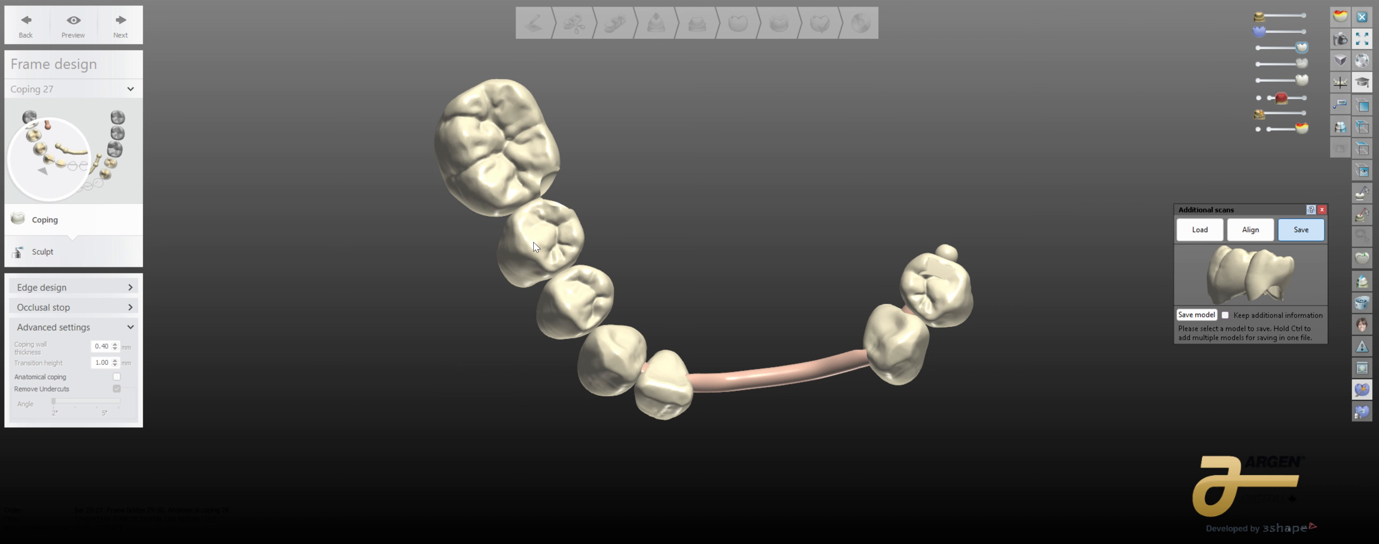
scroll(1249, 253, "up", 3)
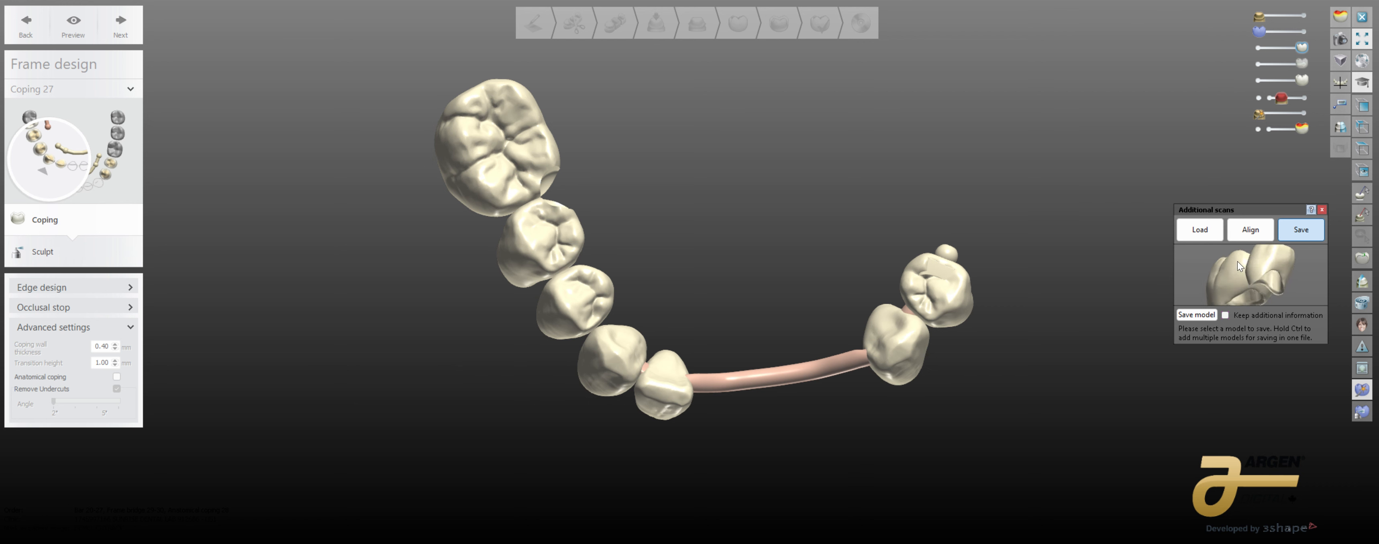
right_click_drag(1237, 261, 1267, 276)
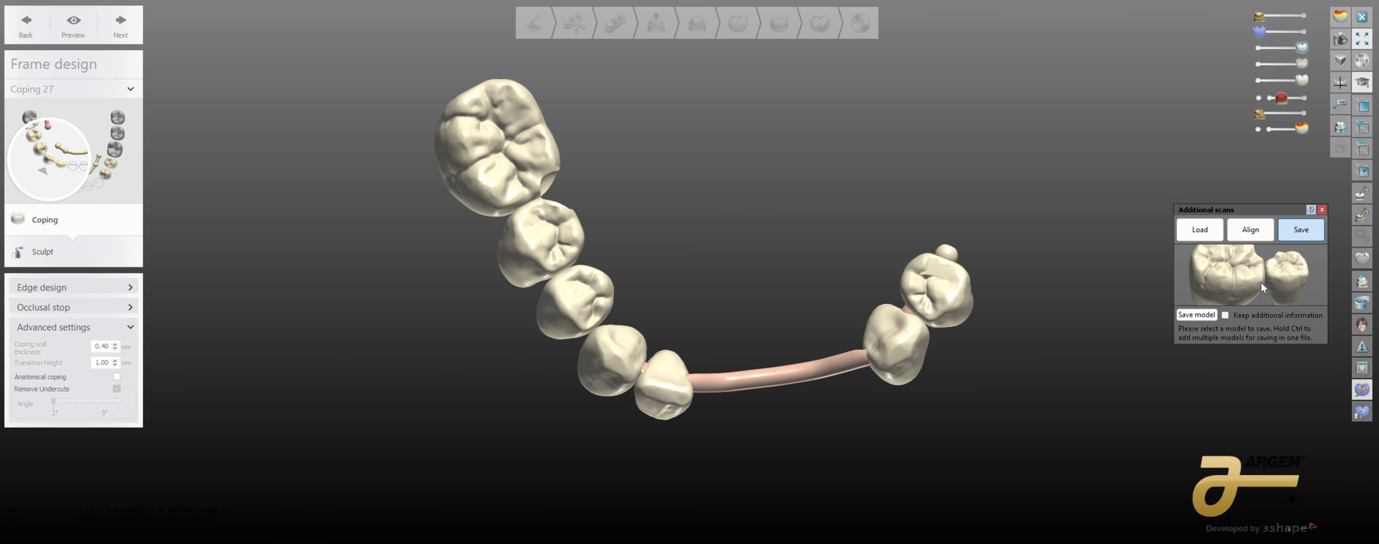
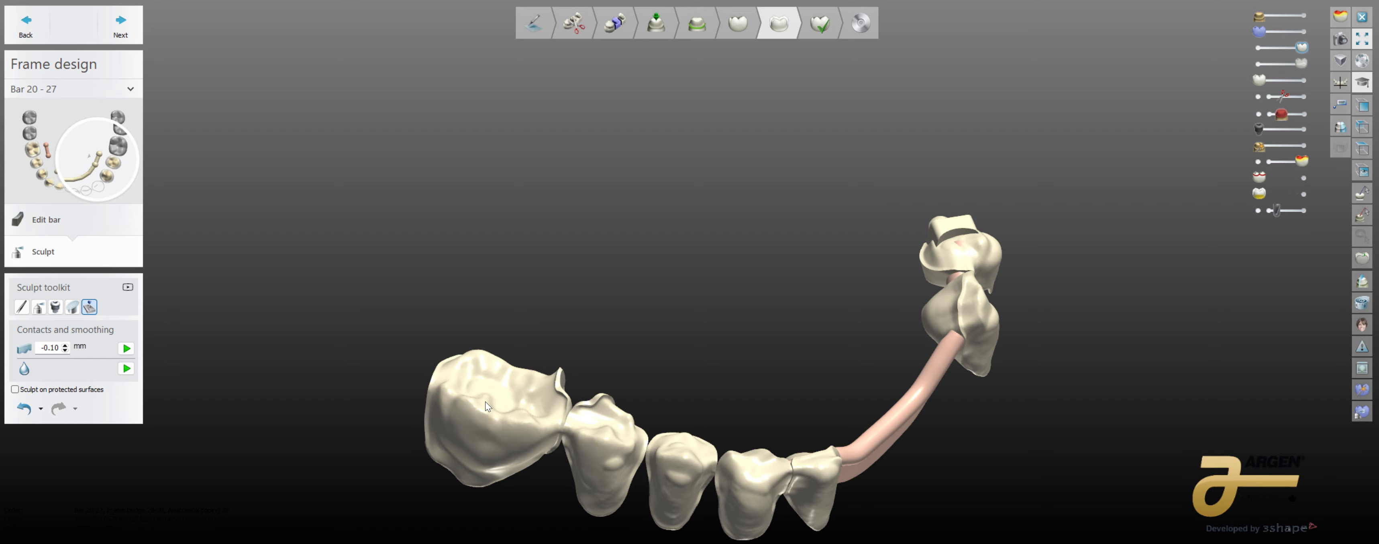
Step: Show the lower-jaw model again and view the full arch with crowns, copings and bar from the occlusal side
right_click_drag(485, 401, 755, 318)
middle_click_drag(753, 314, 615, 374)
left_click(1303, 16)
middle_click_drag(958, 233, 820, 227)
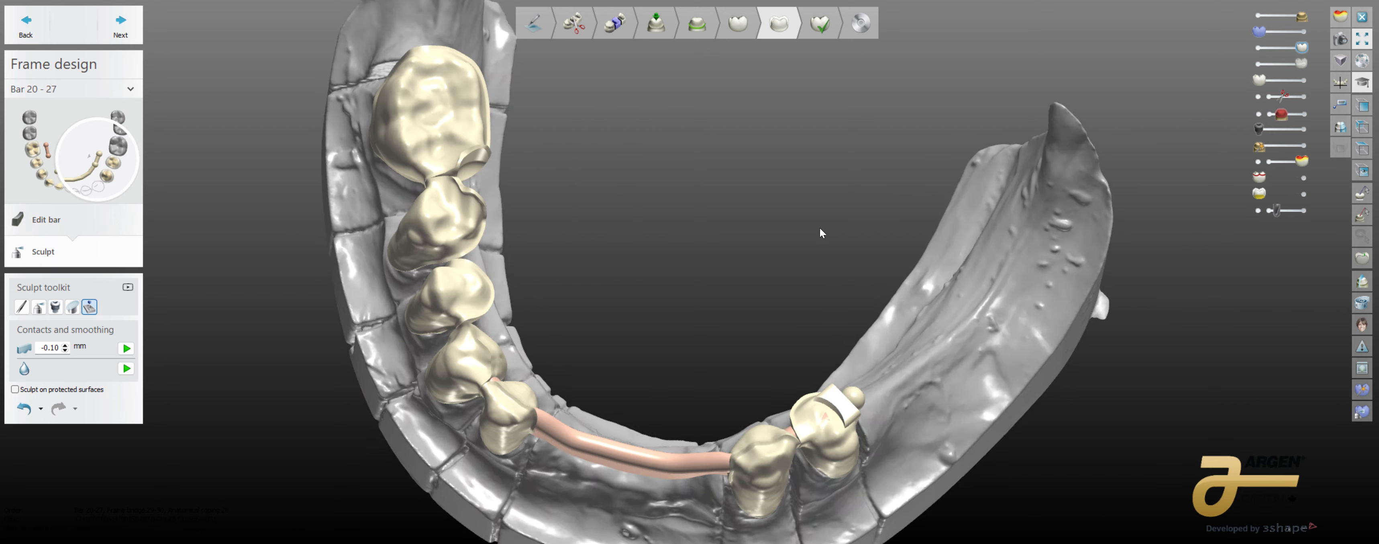
scroll(820, 227, "down", 3)
right_click_drag(820, 228, 834, 280)
middle_click_drag(834, 280, 836, 316)
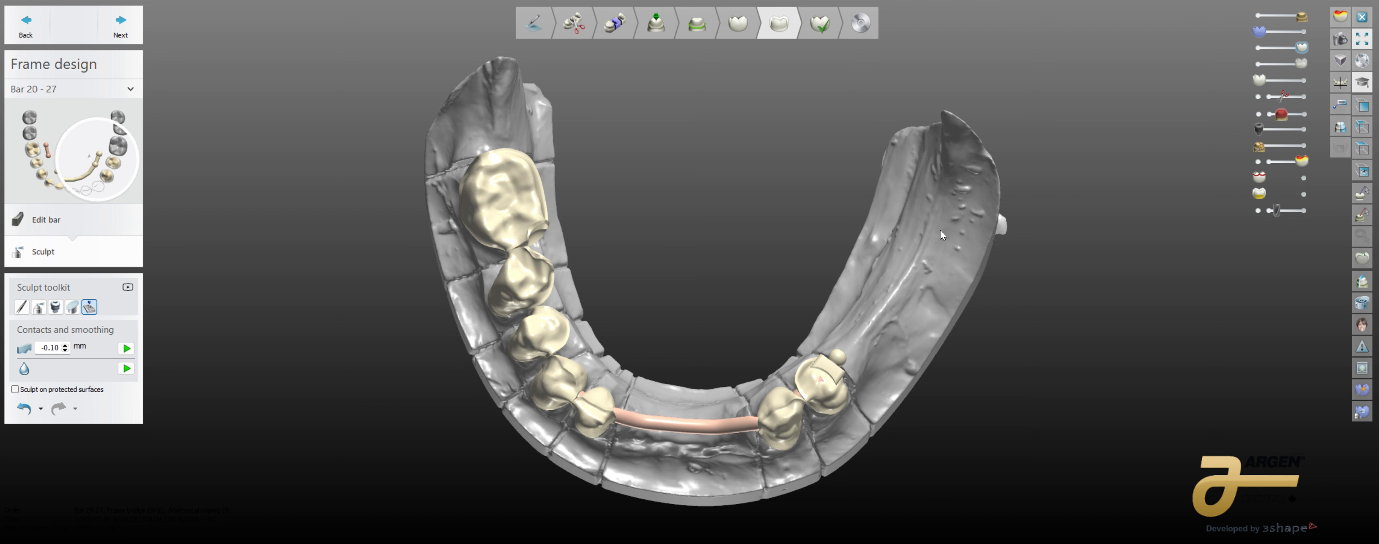
Step: Inspect how the crowns, attachments and bar sit on the lower-jaw model from the side, above and front
right_click_drag(894, 328, 798, 324)
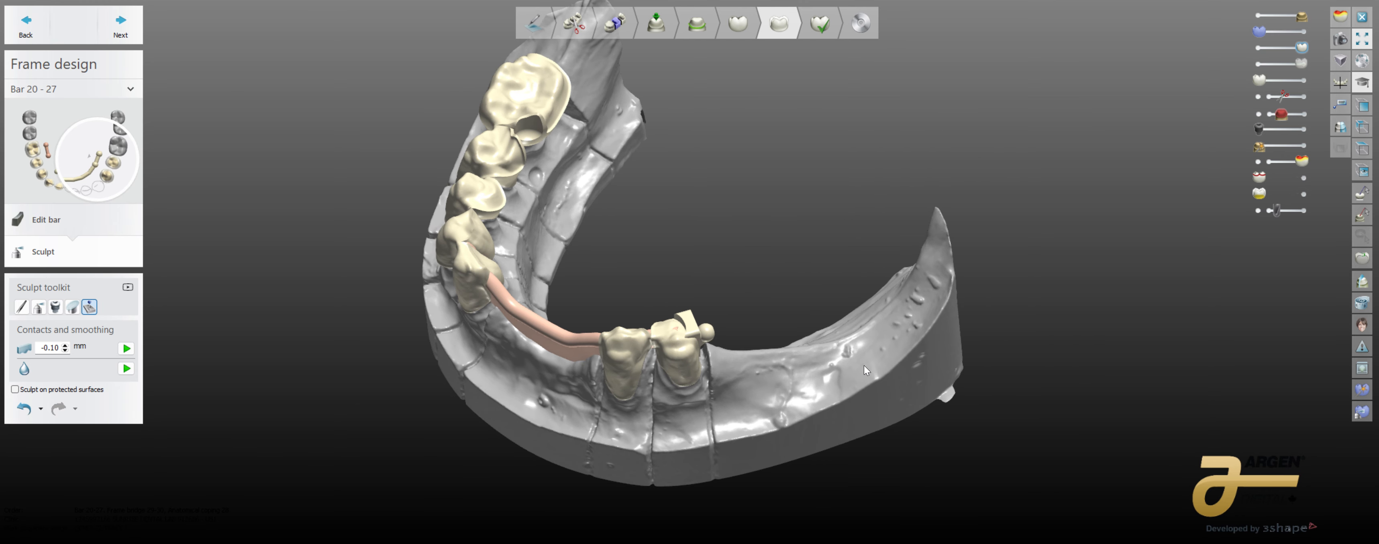
right_click_drag(864, 365, 884, 315)
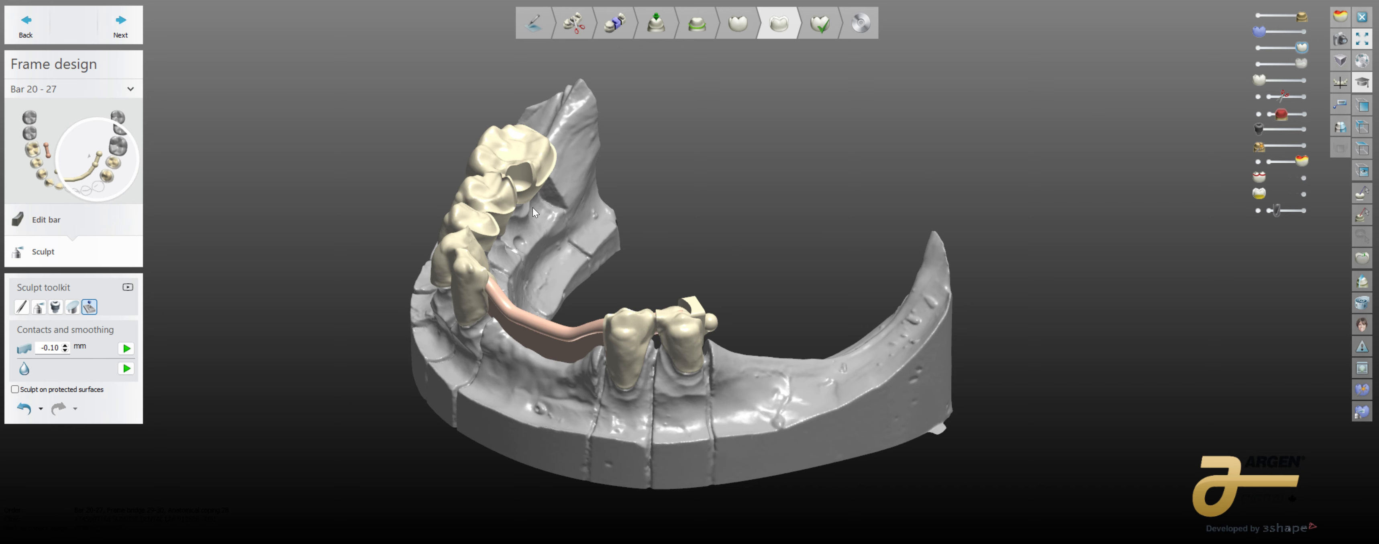
right_click_drag(622, 204, 598, 331)
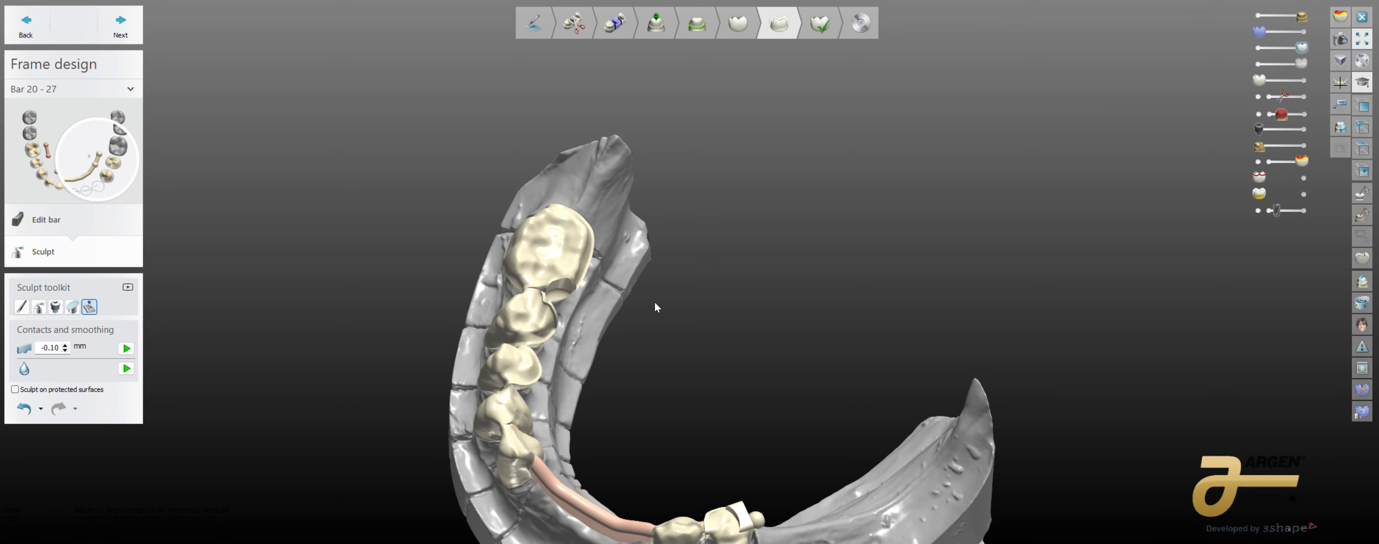
right_click_drag(657, 307, 717, 476)
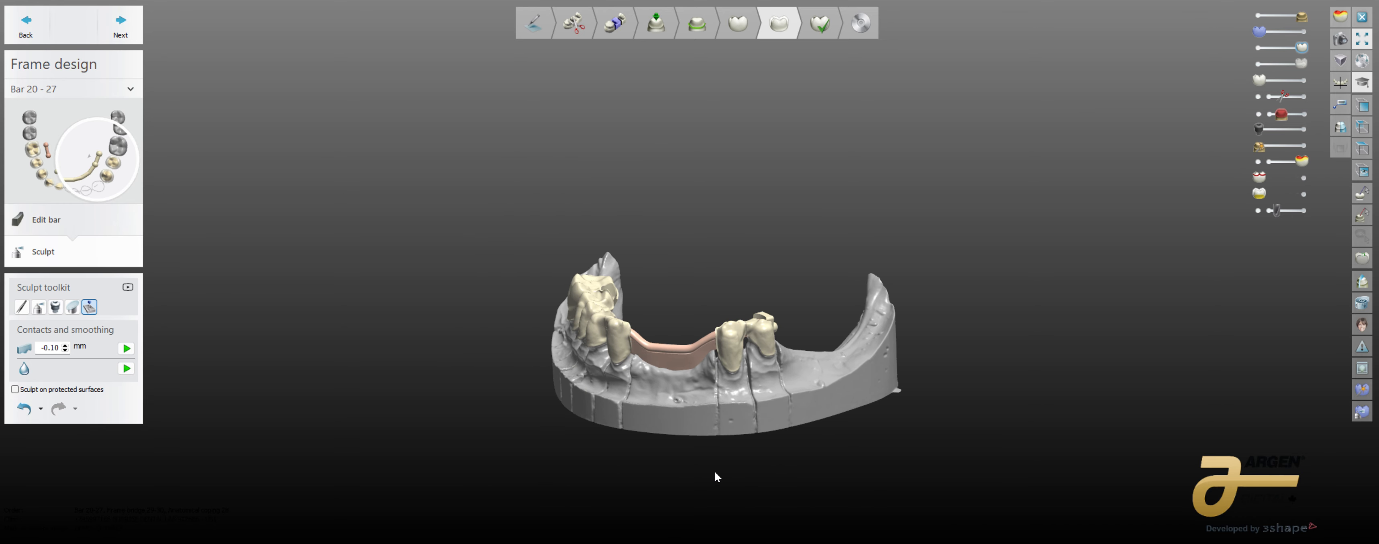
right_click_drag(717, 373, 683, 402)
scroll(678, 380, "up", 5)
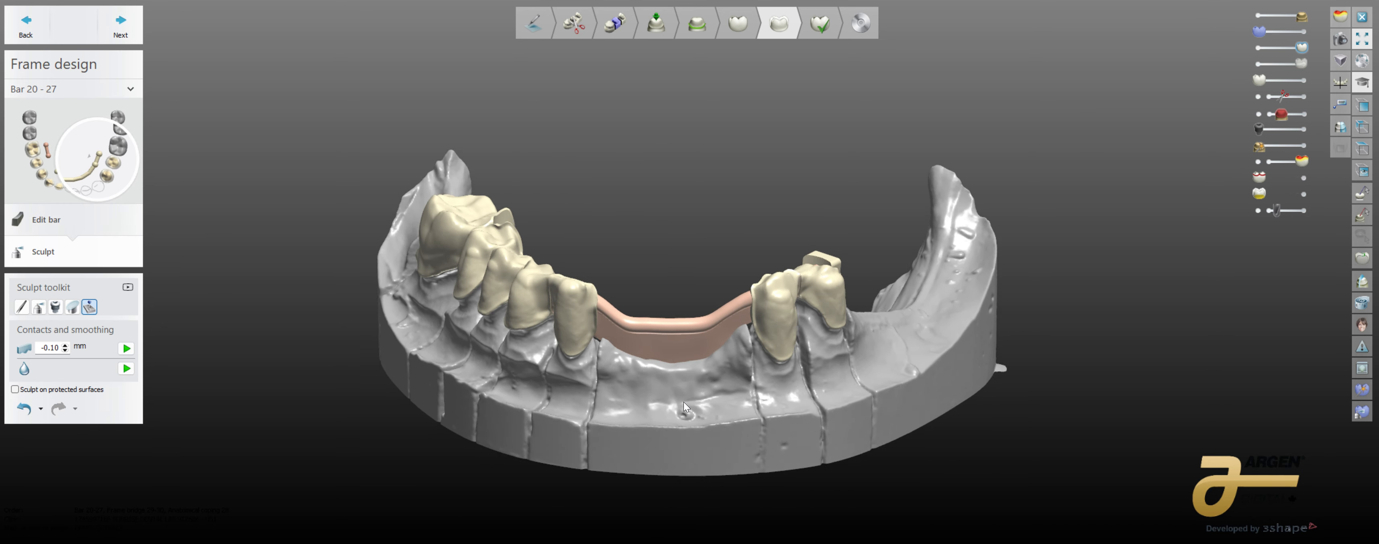
scroll(683, 402, "up", 3)
middle_click_drag(687, 385, 767, 404)
right_click_drag(778, 396, 778, 409)
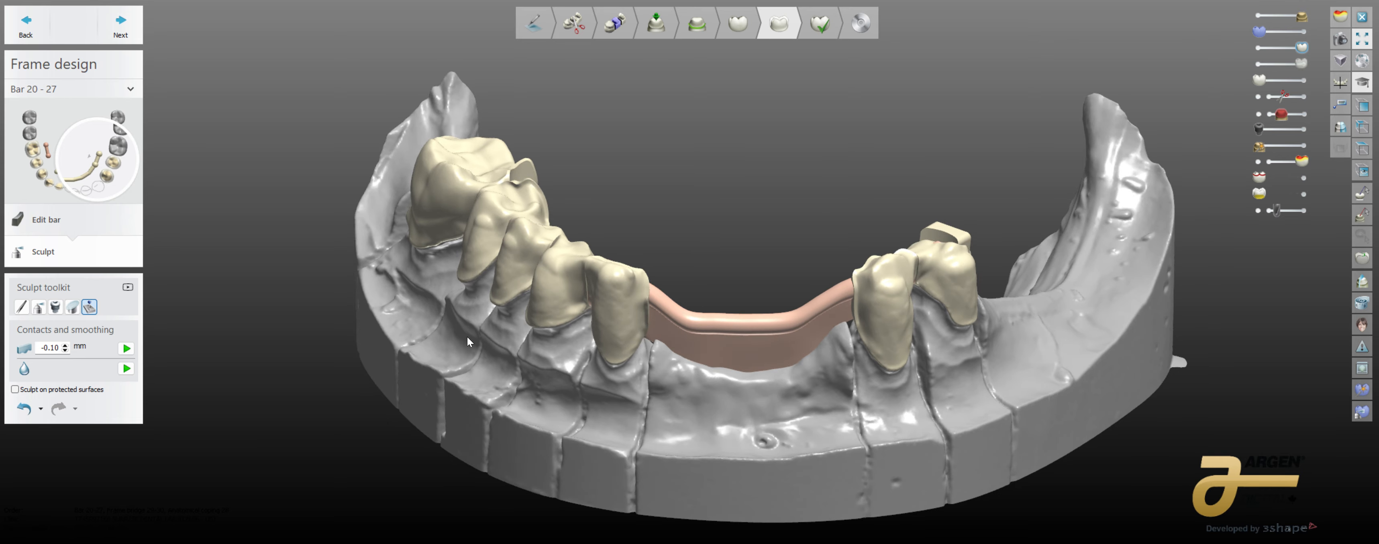
Step: Complete the frame design and go on to finalizing, declining to enforce the minimum material thickness on each coping
left_click(120, 24)
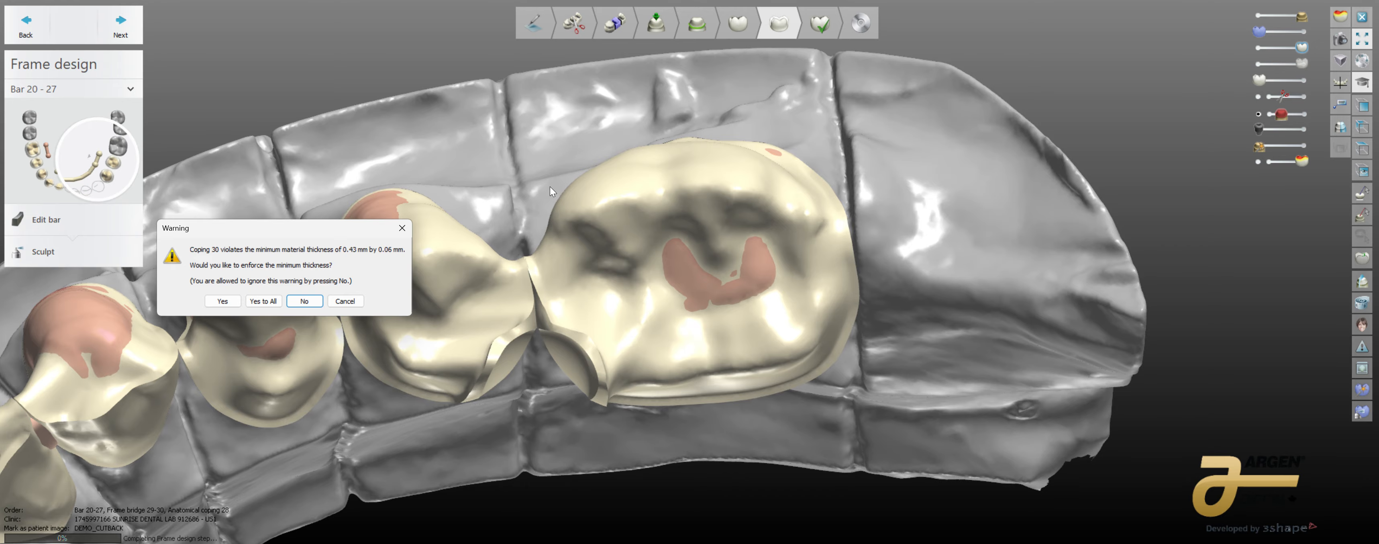
left_click(312, 301)
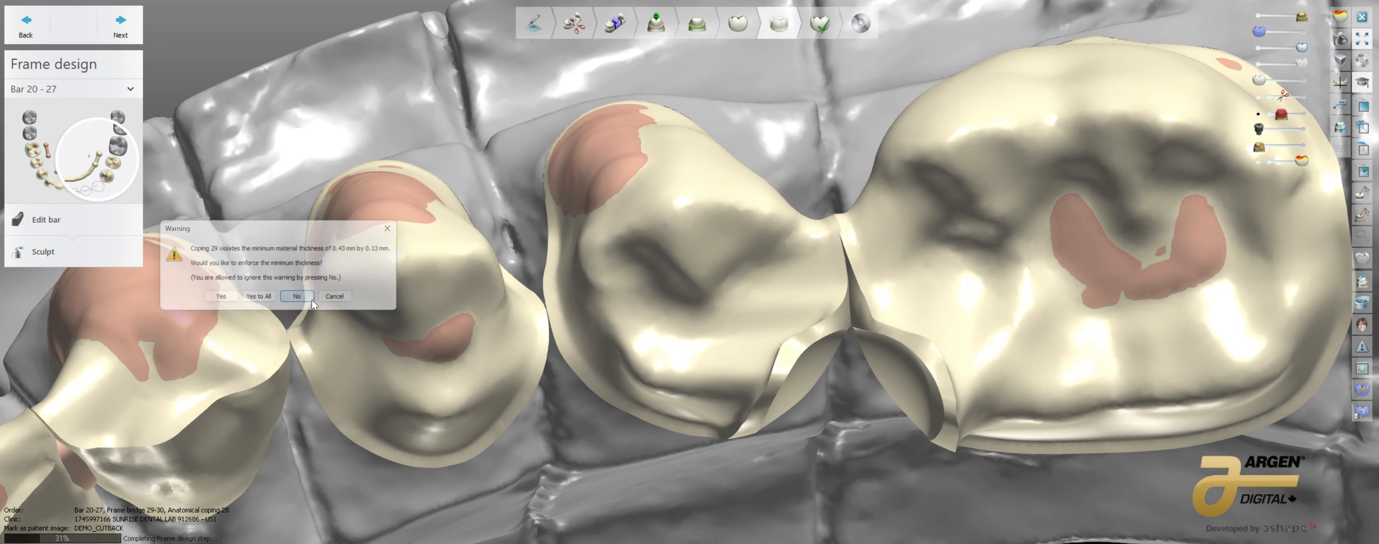
left_click(312, 299)
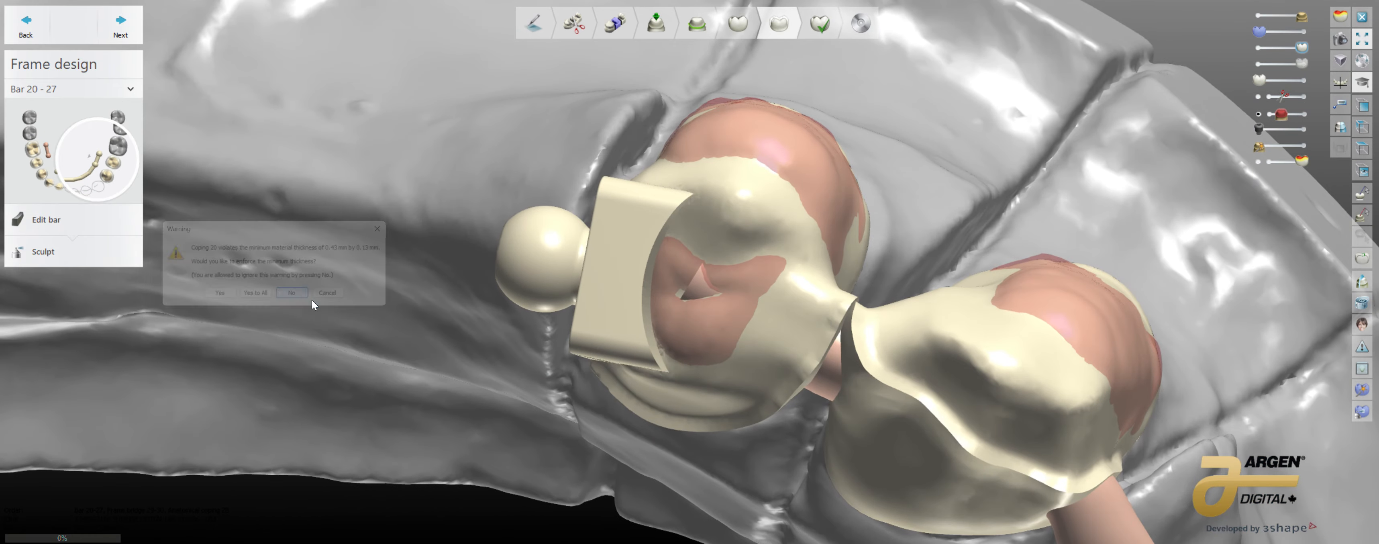
left_click(311, 299)
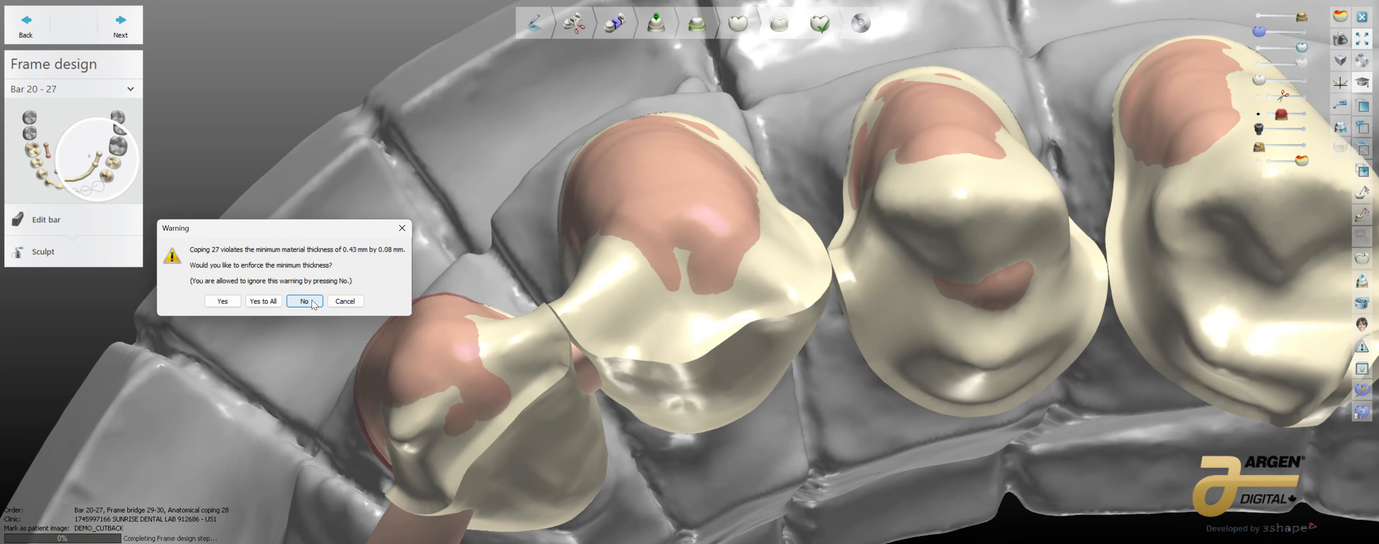
left_click(311, 299)
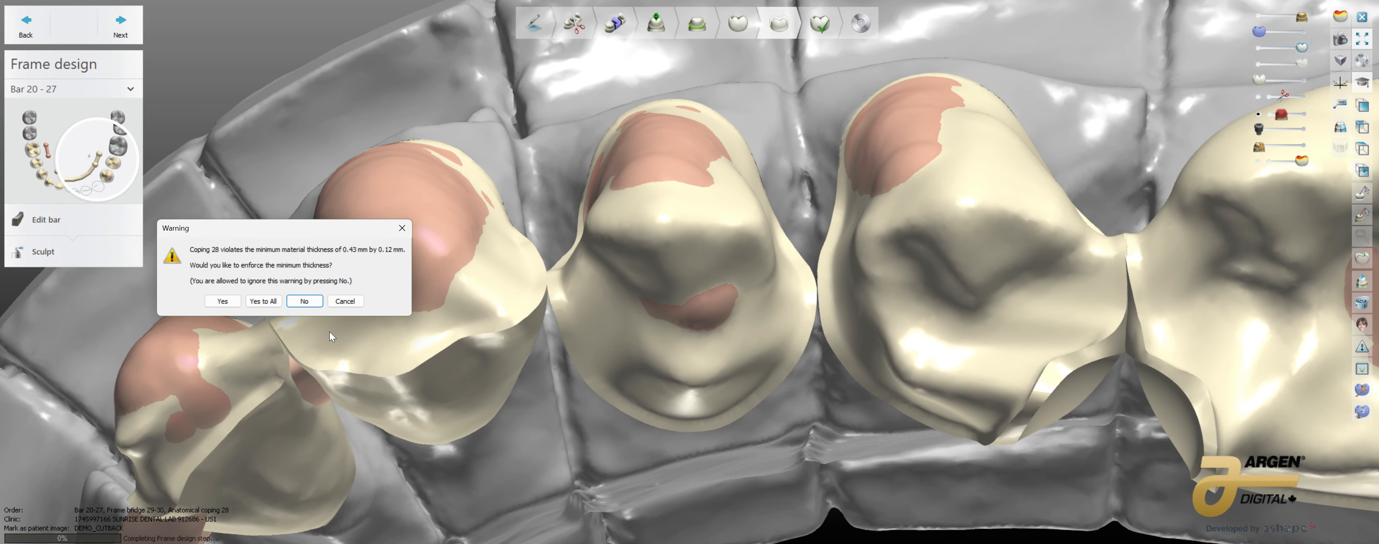
left_click(305, 300)
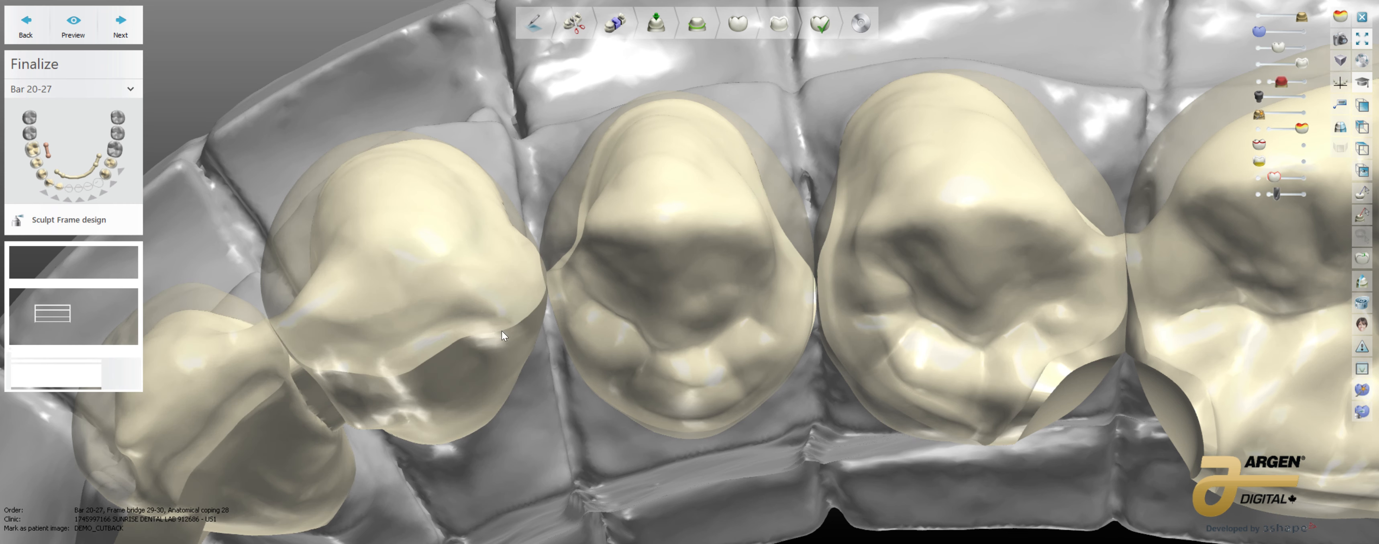
Step: Examine the finalized copings, ball attachment and bar inside the transparent crown anatomy from the front and lingual sides
scroll(579, 474, "down", 5)
mouse_move(579, 474)
middle_mouse_down()
mouse_move(542, 293)
mouse_move(715, 304)
middle_mouse_up()
right_click_drag(714, 304, 800, 269)
scroll(841, 258, "up", 10)
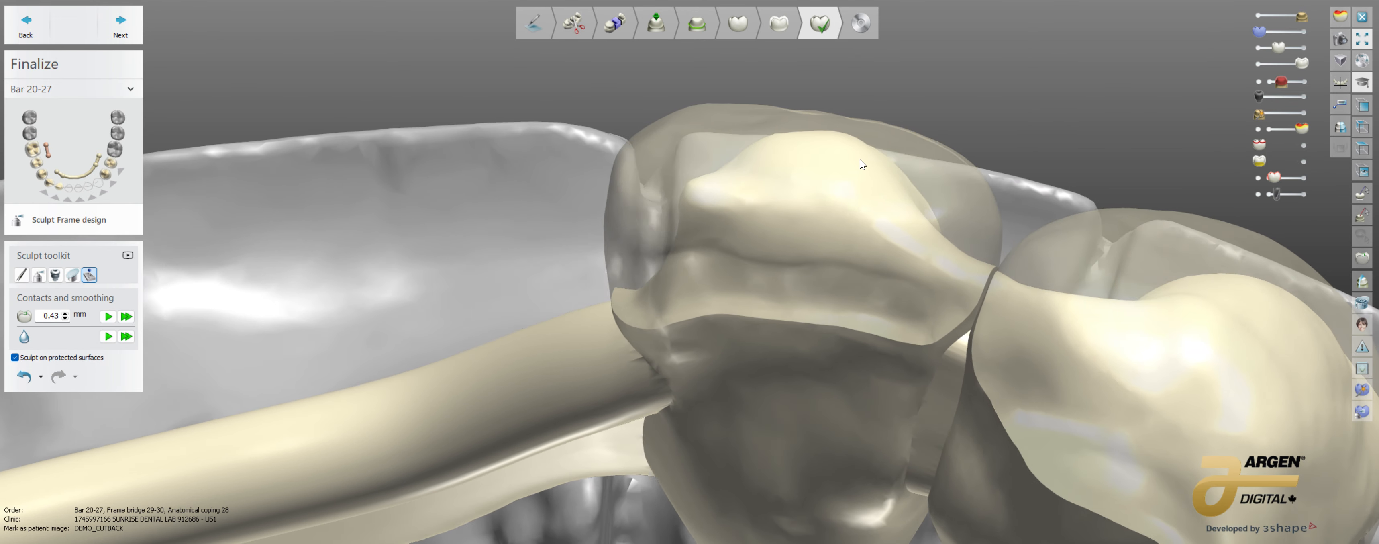
right_click_drag(860, 159, 836, 159)
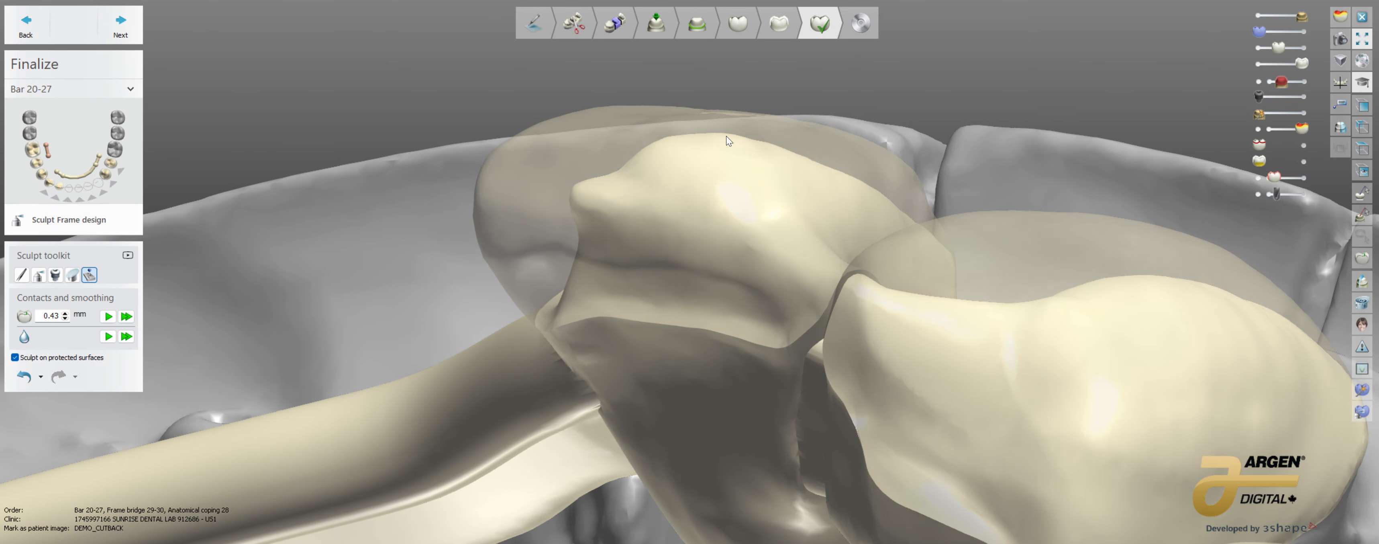
scroll(736, 138, "down", 4)
right_click_drag(805, 236, 482, 441)
right_click_drag(476, 475, 492, 425)
scroll(496, 468, "down", 3)
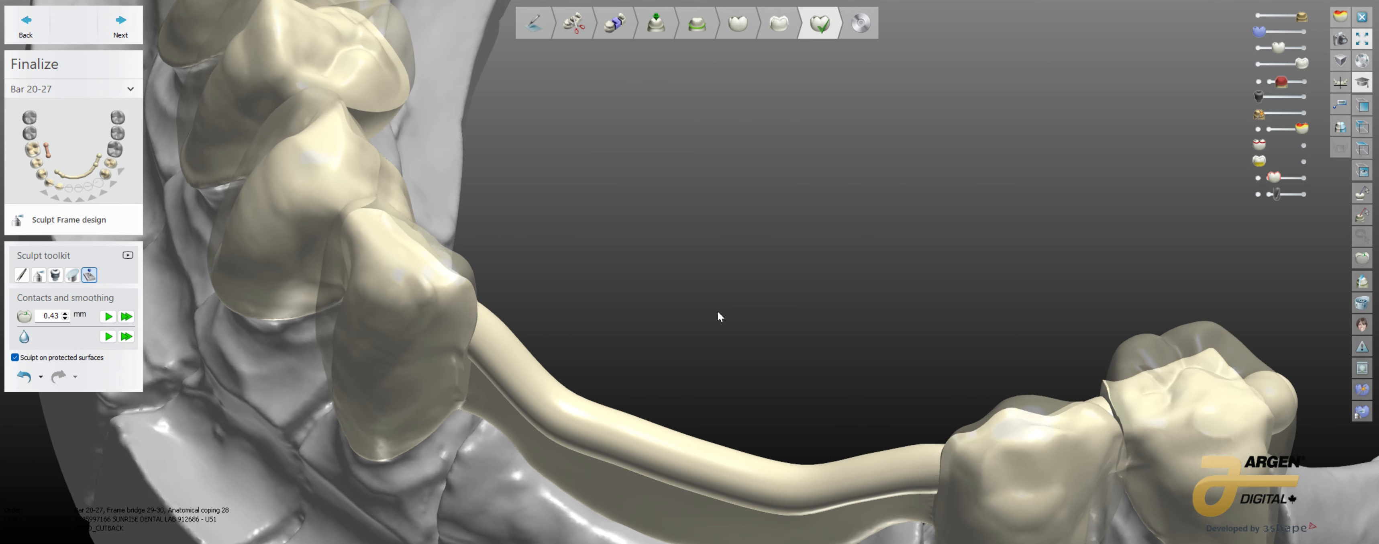
right_click_drag(717, 312, 945, 244)
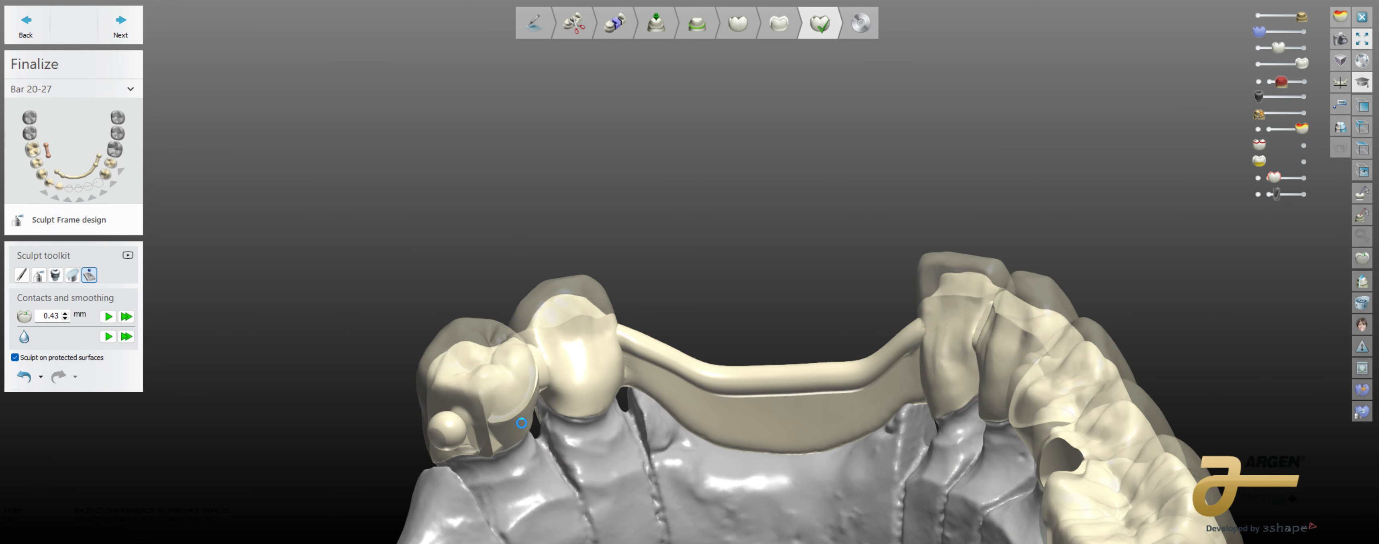
scroll(535, 466, "up", 3)
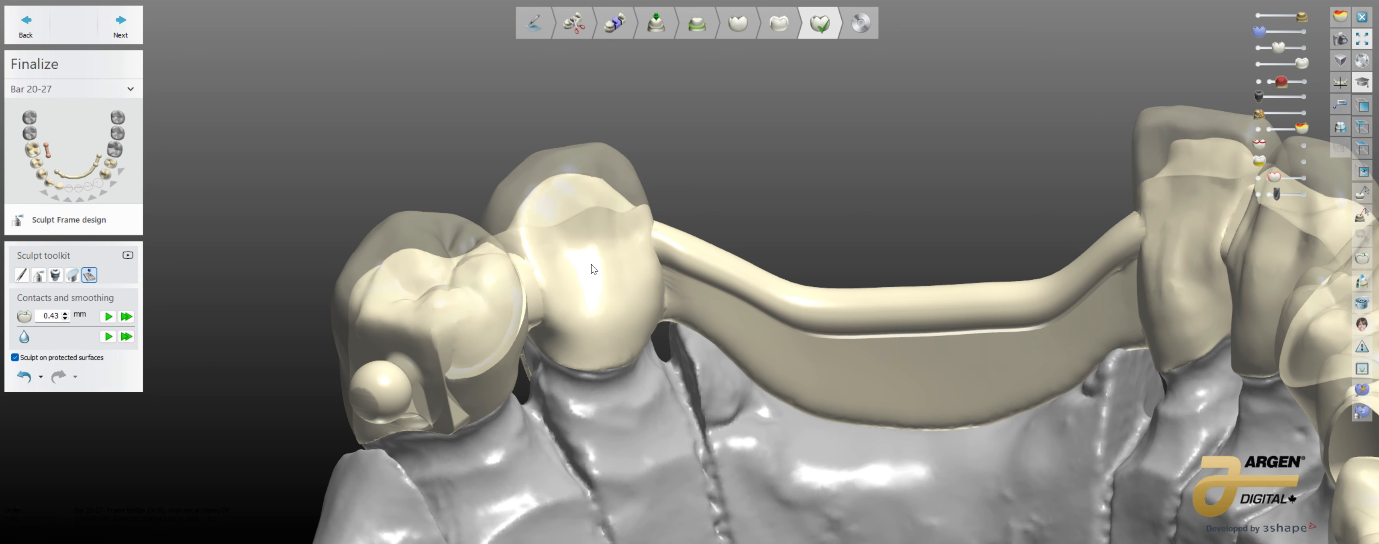
Step: Hide the lower-jaw model and inspect the underside of the bar and the inside of the adjoining copings
left_click(1259, 17)
right_click_drag(864, 406, 816, 415)
right_click_drag(1066, 315, 853, 414)
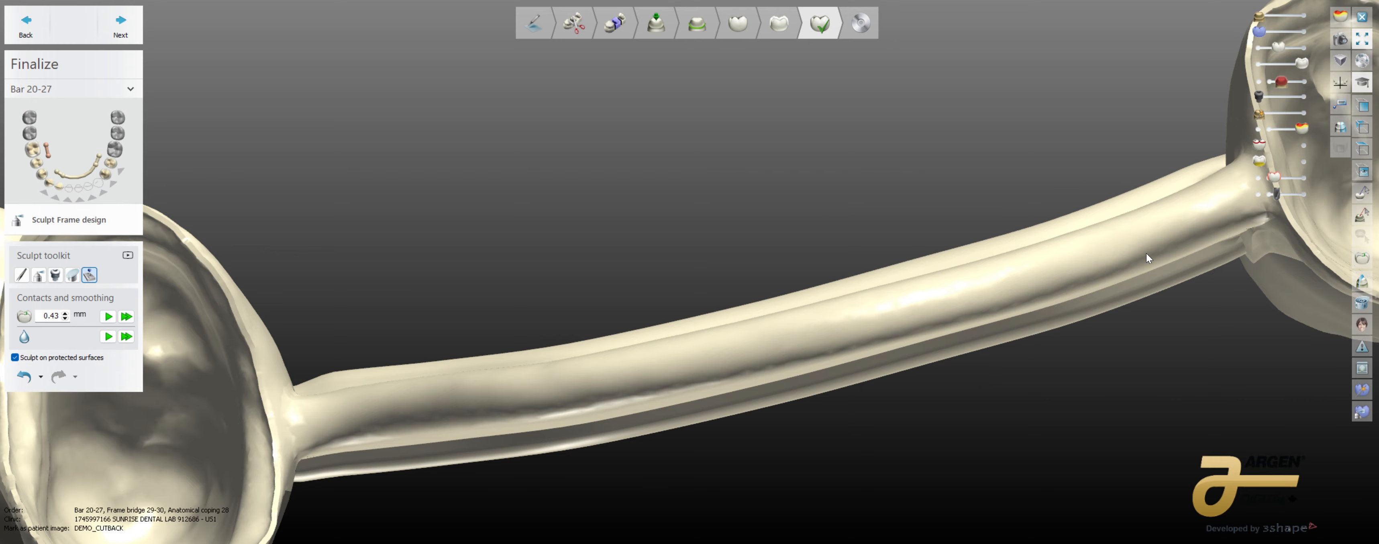
scroll(1146, 253, "down", 4)
right_click_drag(1079, 270, 1091, 395)
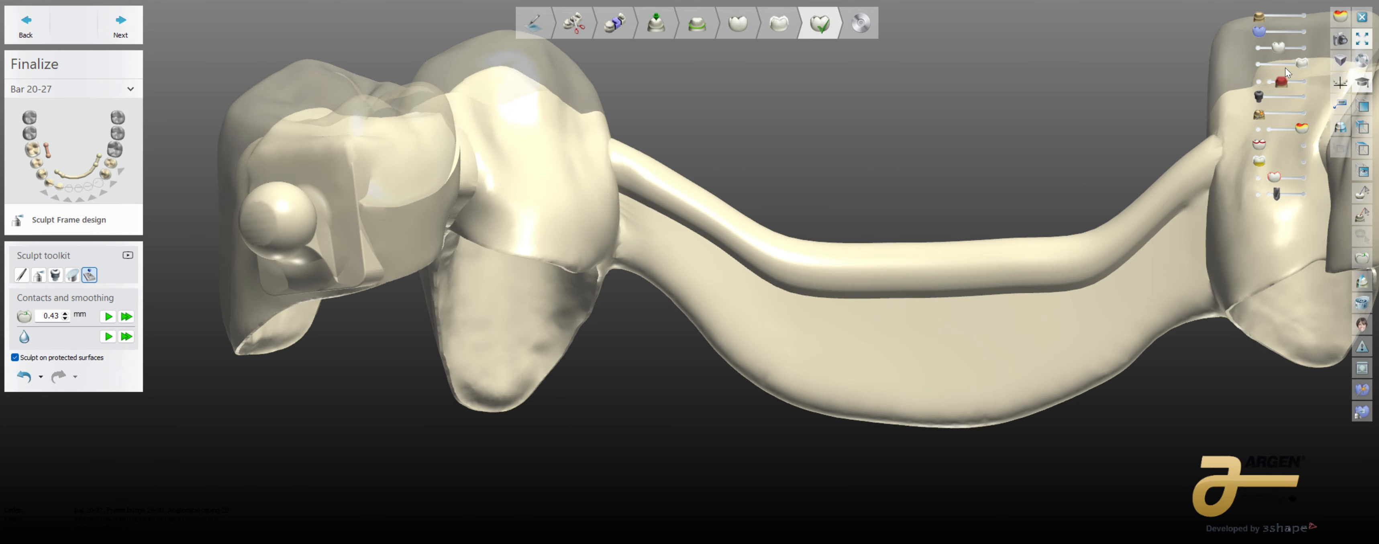
Step: Show the lower-jaw model again and examine the lingual margin of the coping beside the bar up close
left_click(1304, 18)
right_click_drag(997, 275, 971, 301)
right_click_drag(615, 356, 620, 431)
scroll(528, 211, "up", 3)
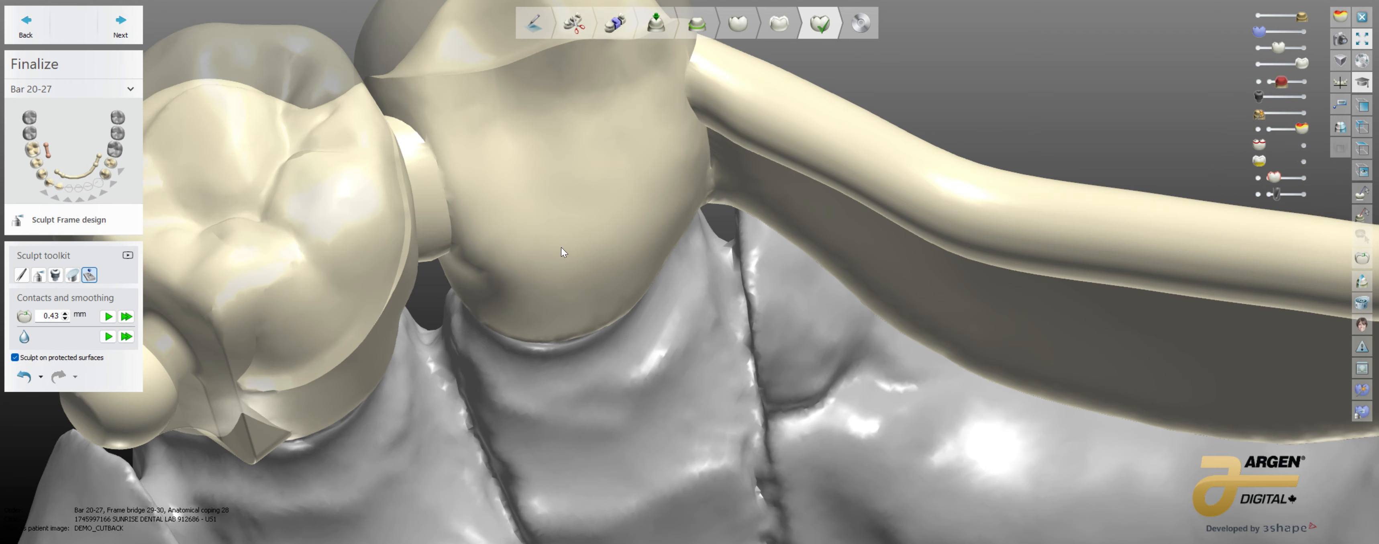
right_click_drag(561, 246, 560, 177)
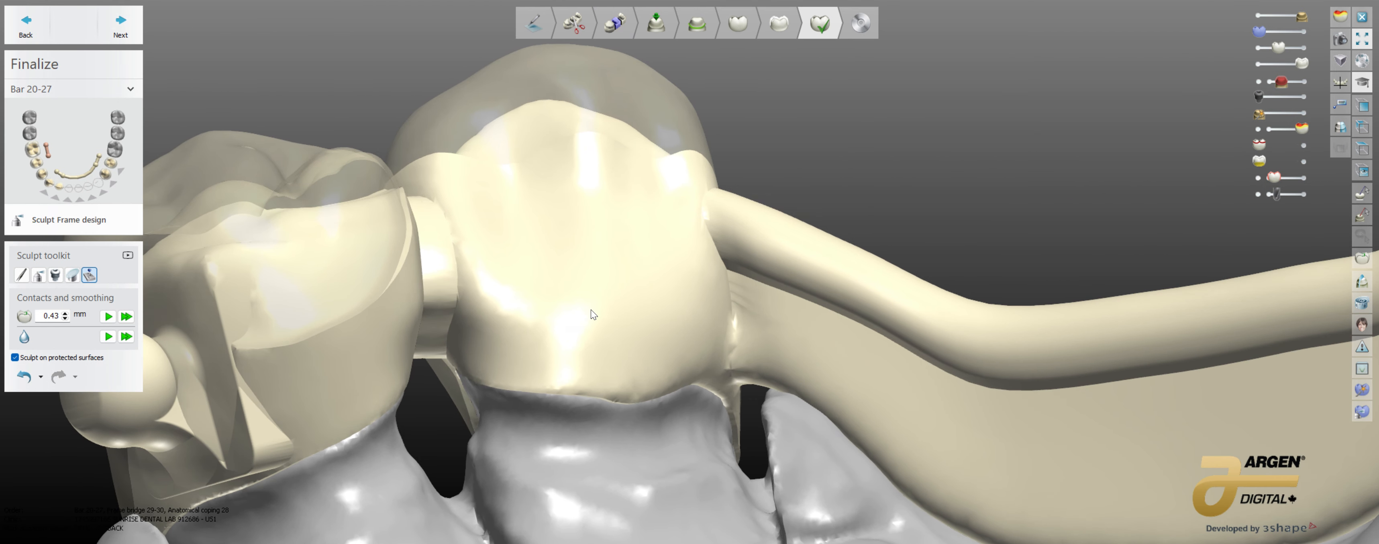
right_click_drag(576, 311, 495, 301)
right_click_drag(616, 296, 528, 278)
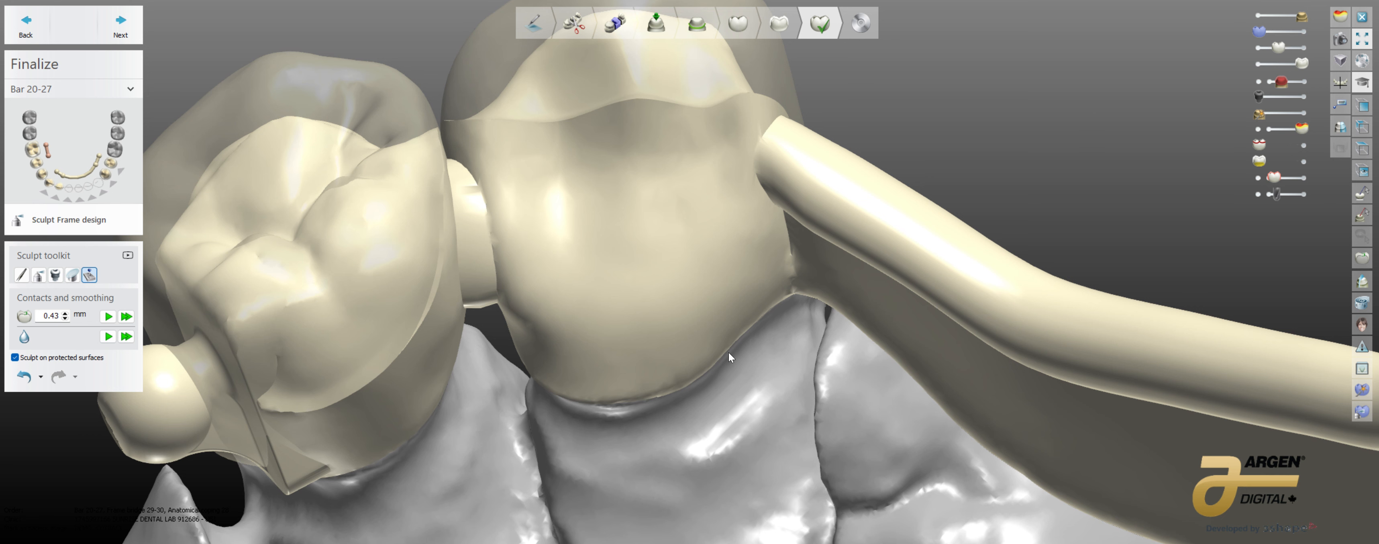
Step: Make the full crown anatomy opaque to compare it with the framework, and hide the anatomy so only the framework shows
left_click_drag(1264, 47, 1294, 58)
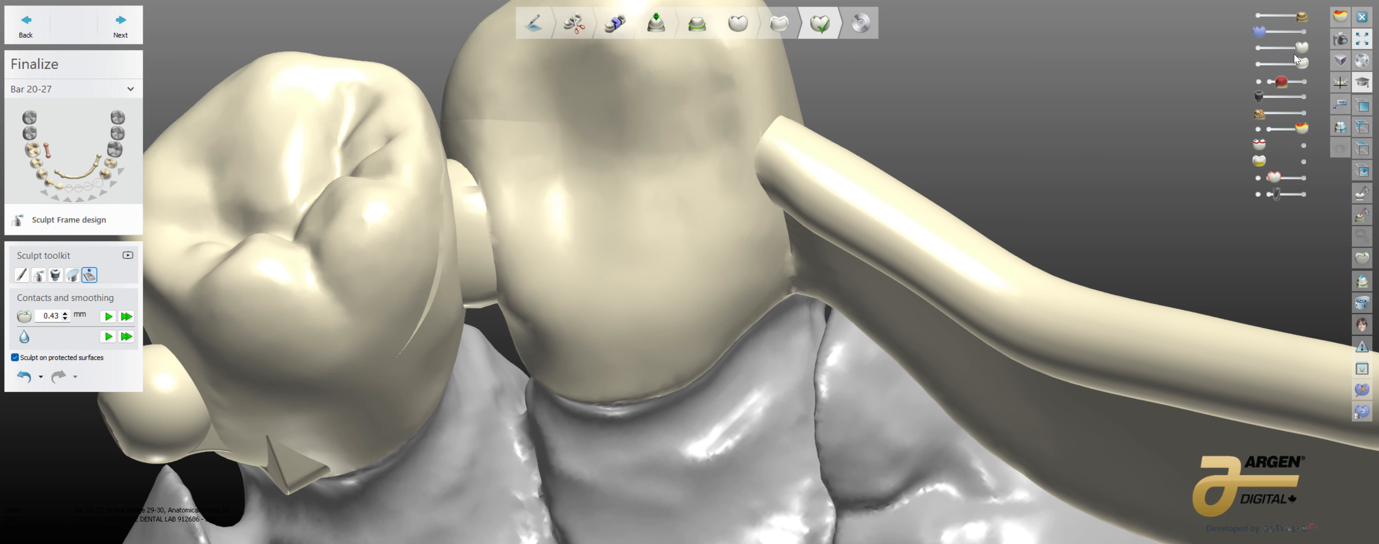
left_click(1259, 64)
left_click(1304, 63)
left_click(1258, 47)
right_click_drag(254, 340, 260, 377)
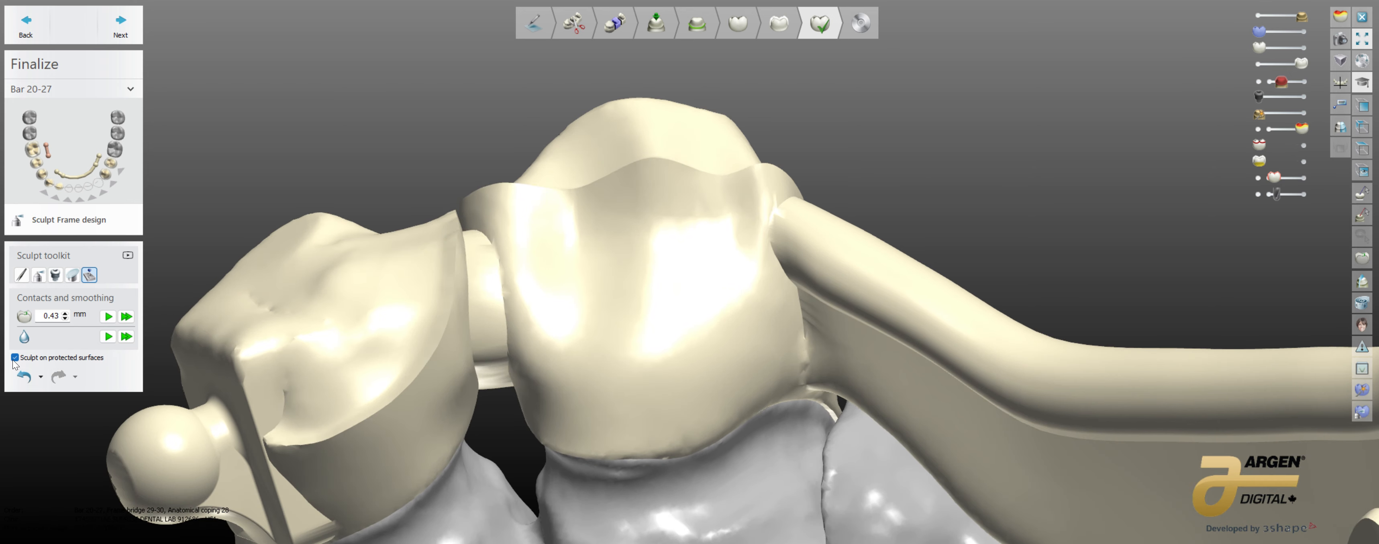
middle_click_drag(357, 409, 349, 385)
mouse_move(355, 427)
right_mouse_down()
mouse_move(344, 408)
mouse_move(352, 441)
right_mouse_up()
Step: Try smoothing the bar with a 0.48 mm wax knife while sculpting on protected surfaces is allowed
left_click(39, 275)
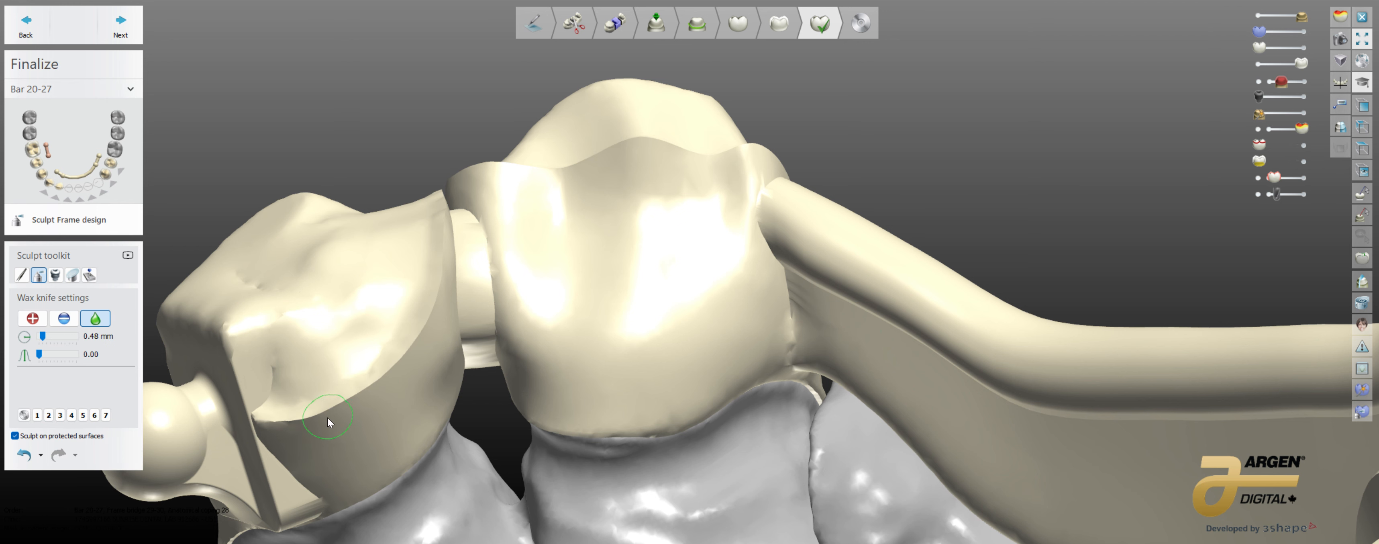
right_click_drag(328, 422, 263, 396)
left_click_drag(285, 385, 247, 392)
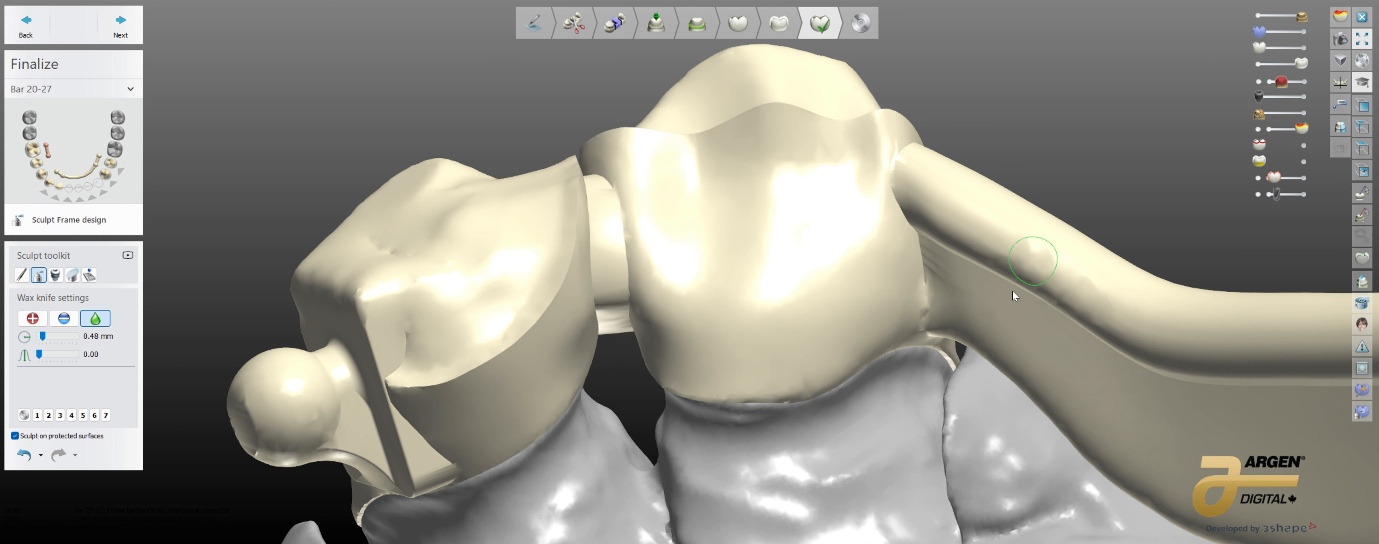
right_click_drag(1013, 291, 510, 388)
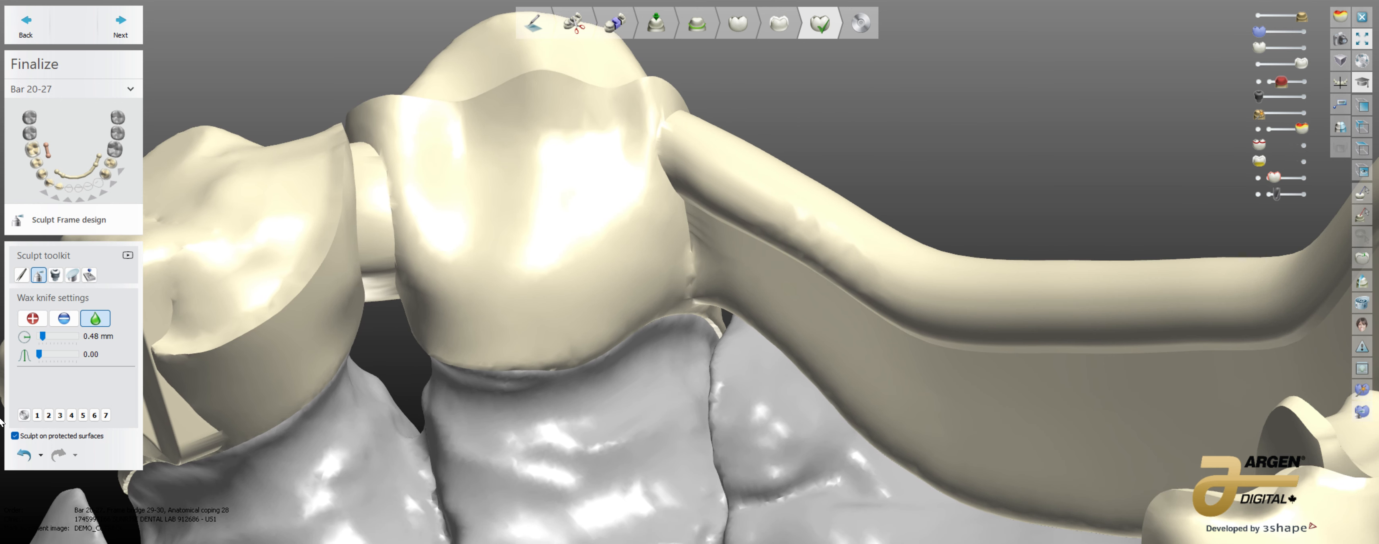
left_click(24, 454)
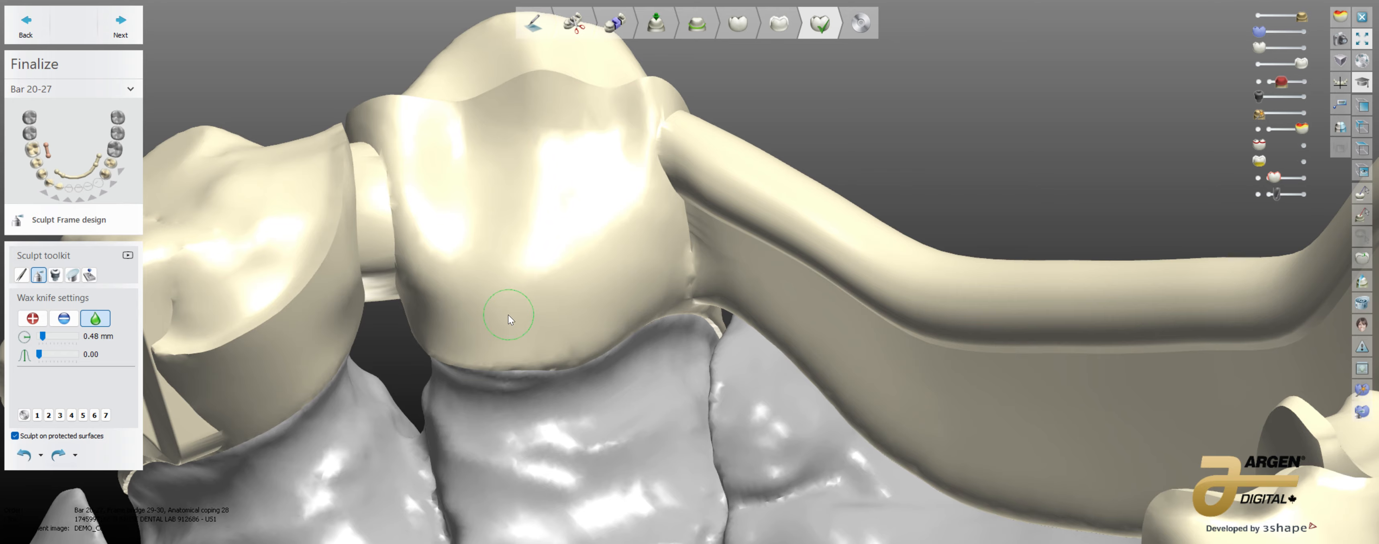
Step: Try smoothing the bar with a 2.44 mm wax knife at level 1.40 while sculpting on protected surfaces is disallowed
scroll(509, 314, "down", 5)
right_click_drag(509, 315, 34, 425)
middle_click_drag(34, 424, 0, 491)
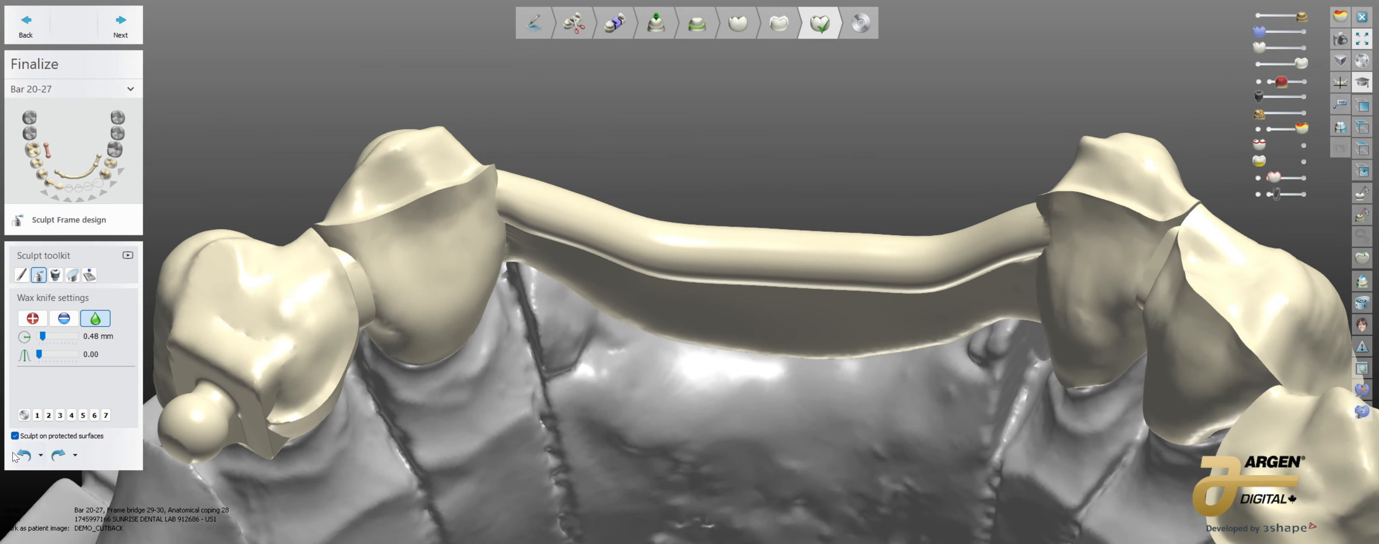
left_click(15, 434)
scroll(568, 354, "up", 3)
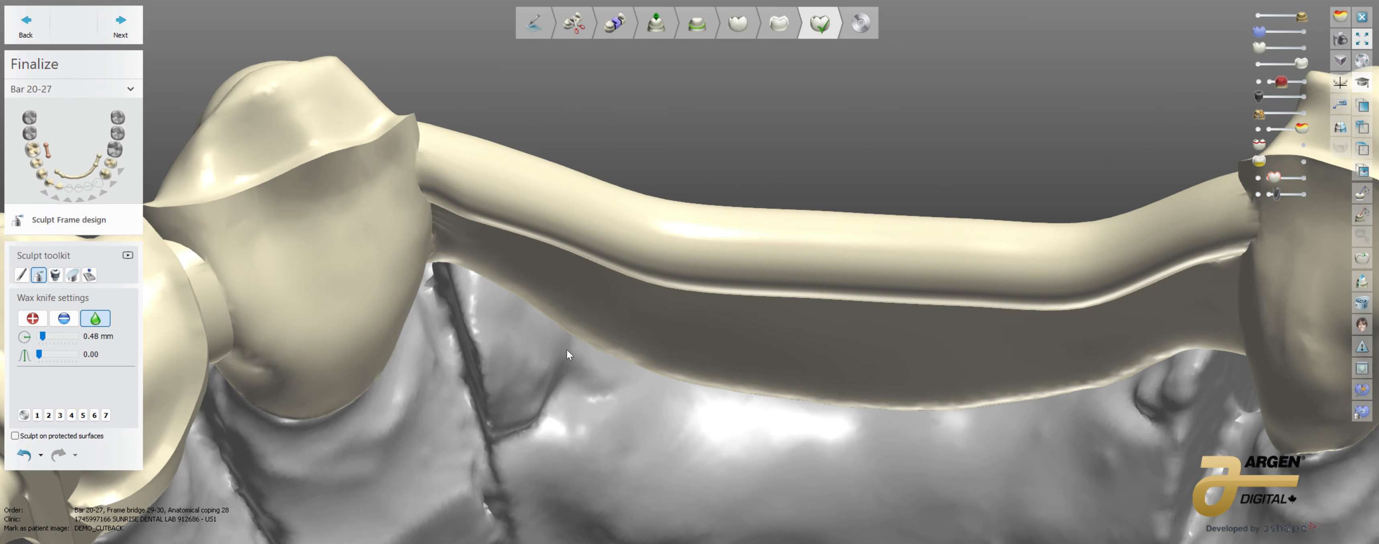
scroll(649, 298, "up", 10, "shift")
scroll(654, 283, "up", 7, "ctrl")
left_click_drag(656, 277, 660, 275)
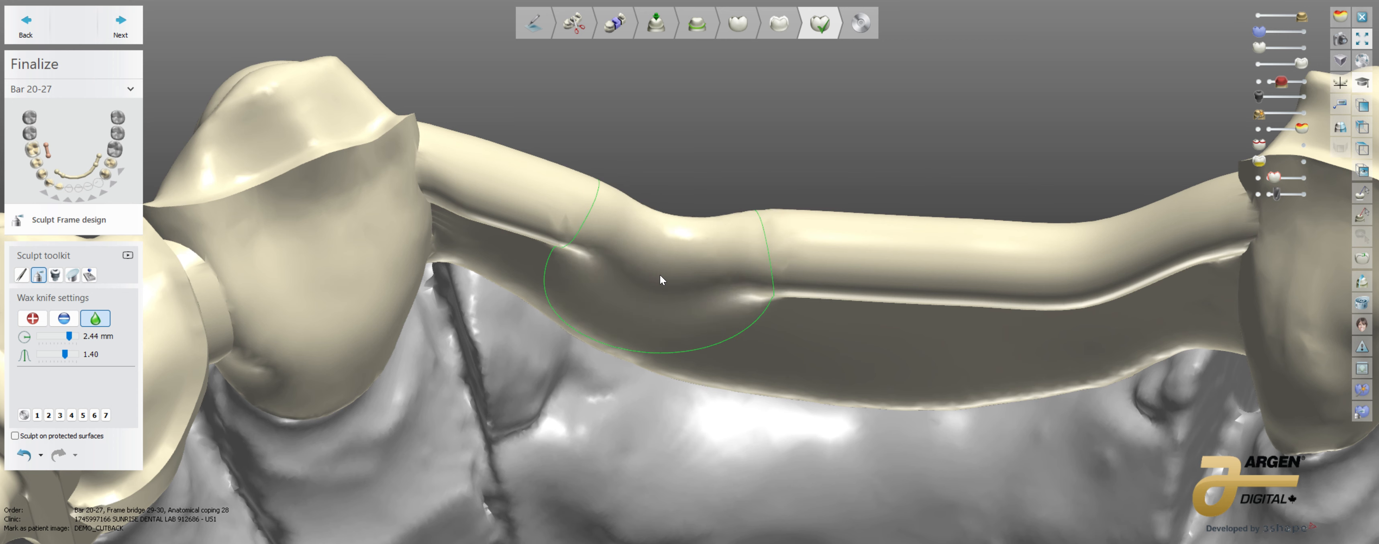
left_click(24, 455)
left_click(14, 435)
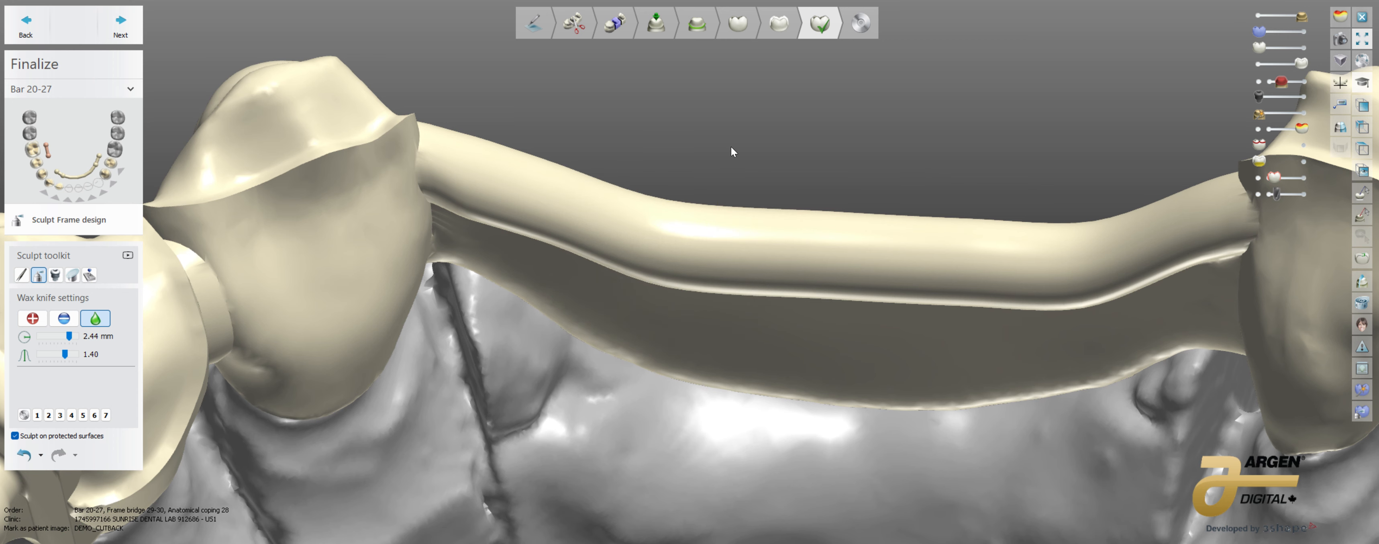
Step: Try smoothing the cutback ledge on the coping beside the bar with a 1.88 mm wax knife at level 1.00, allowing sculpting on protected surfaces
right_click_drag(328, 318, 309, 294)
middle_click_drag(308, 290, 426, 308)
scroll(455, 169, "down", 4, "shift")
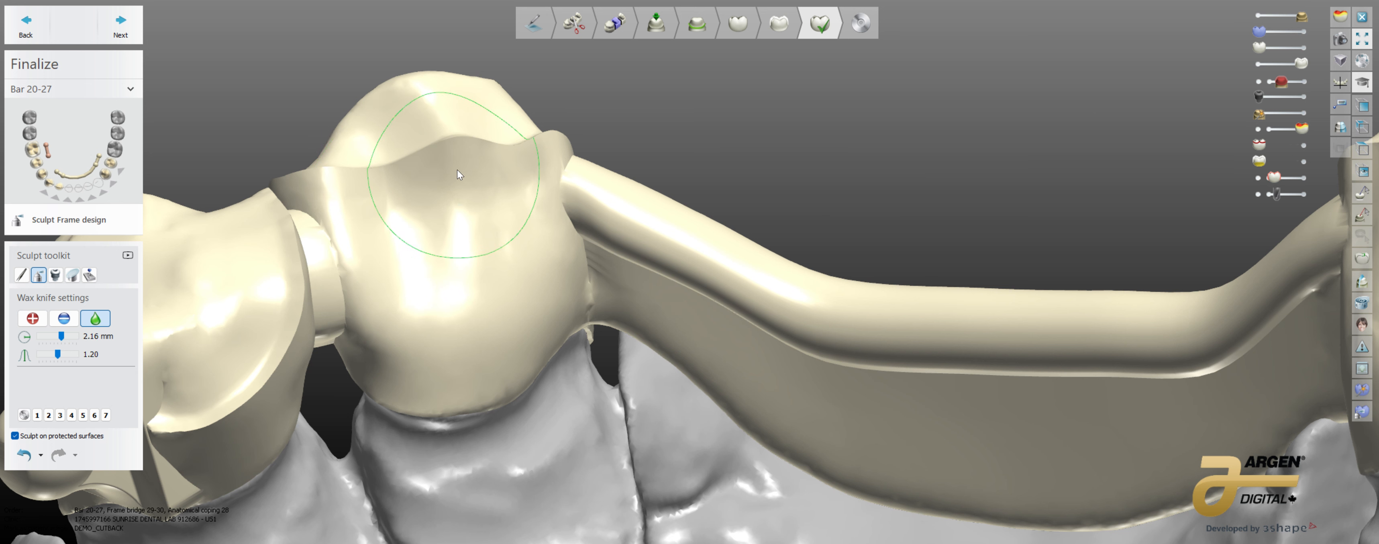
mouse_move(451, 159)
left_mouse_down()
mouse_move(442, 191)
mouse_move(447, 174)
left_mouse_up()
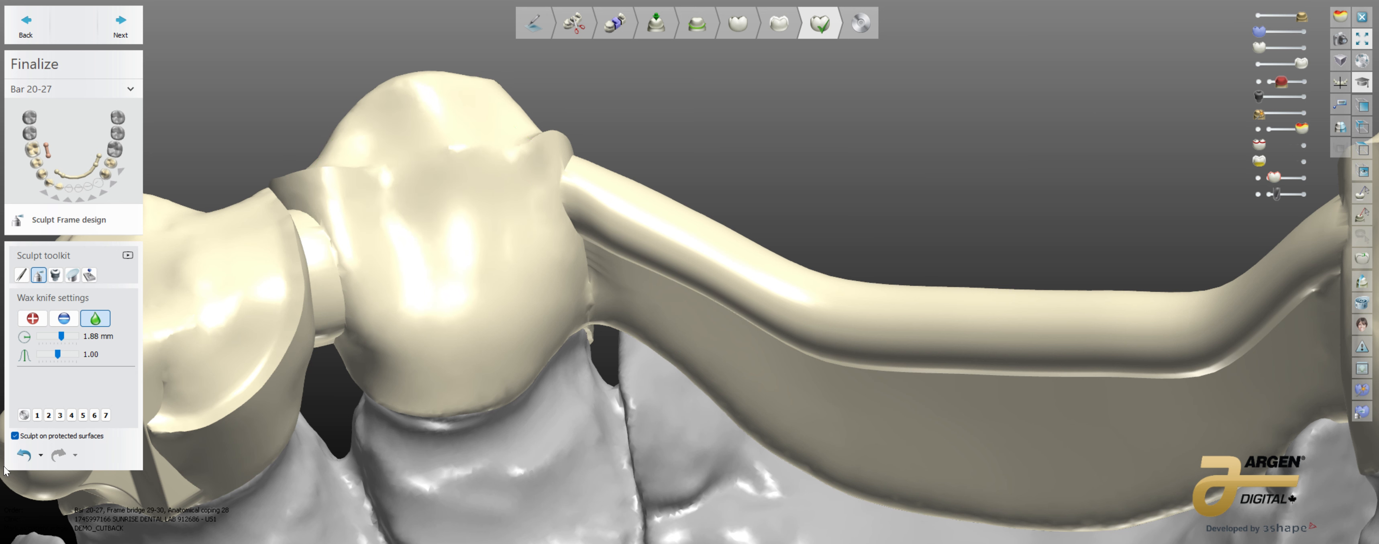
left_click(24, 454)
Step: Try smoothing the same coping with sculpting on protected surfaces disallowed, undo the strokes, and allow sculpting on protected surfaces again
left_click(15, 435)
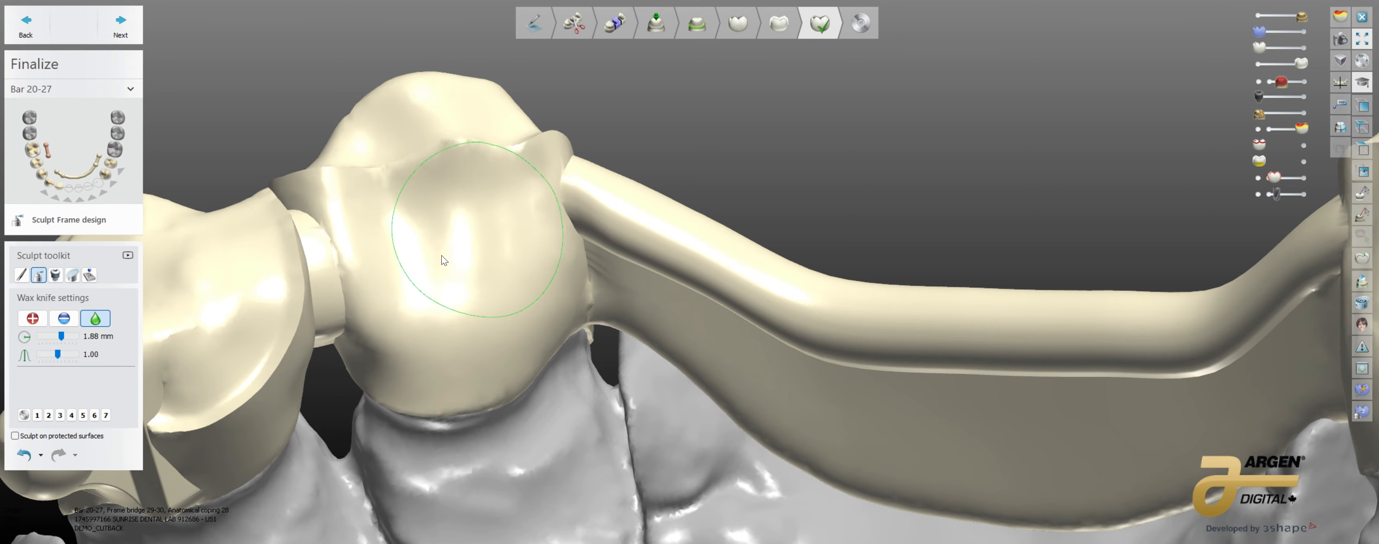
right_click_drag(428, 162, 426, 171)
mouse_move(427, 171)
left_mouse_down()
mouse_move(403, 146)
mouse_move(376, 170)
mouse_move(343, 170)
left_mouse_up()
right_click_drag(422, 243, 400, 160)
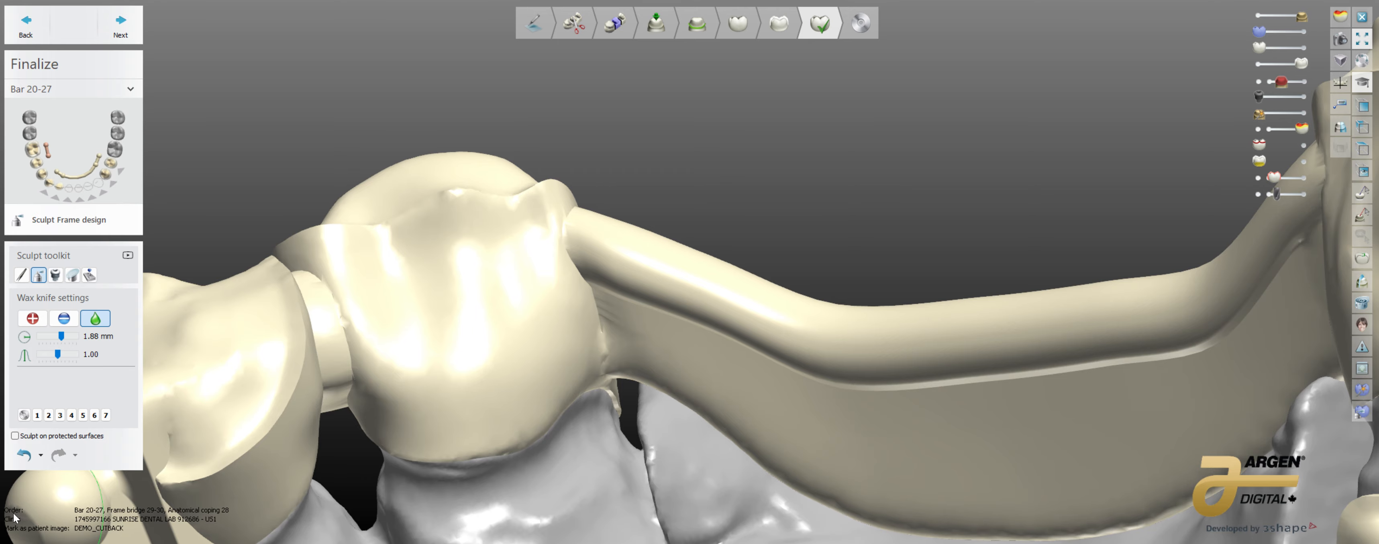
left_click(25, 454)
left_click(15, 435)
Step: Examine the ball attachment, the copings on both sides of the arch and the bar in the finished framework
mouse_move(406, 452)
right_mouse_down()
mouse_move(491, 475)
mouse_move(487, 441)
mouse_move(667, 457)
mouse_move(726, 480)
mouse_move(570, 517)
mouse_move(584, 487)
right_mouse_up()
middle_click_drag(863, 304, 696, 428)
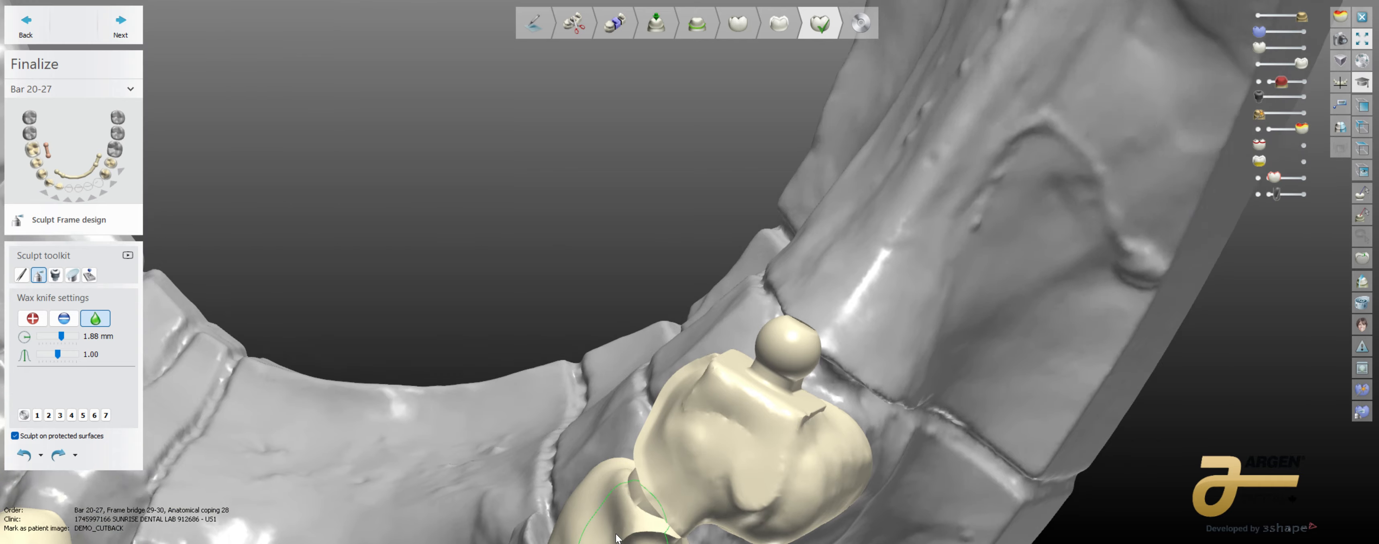
scroll(696, 427, "up", 3)
mouse_move(696, 426)
right_mouse_down()
mouse_move(723, 467)
mouse_move(694, 429)
mouse_move(707, 394)
mouse_move(744, 390)
mouse_move(711, 394)
mouse_move(719, 384)
right_mouse_up()
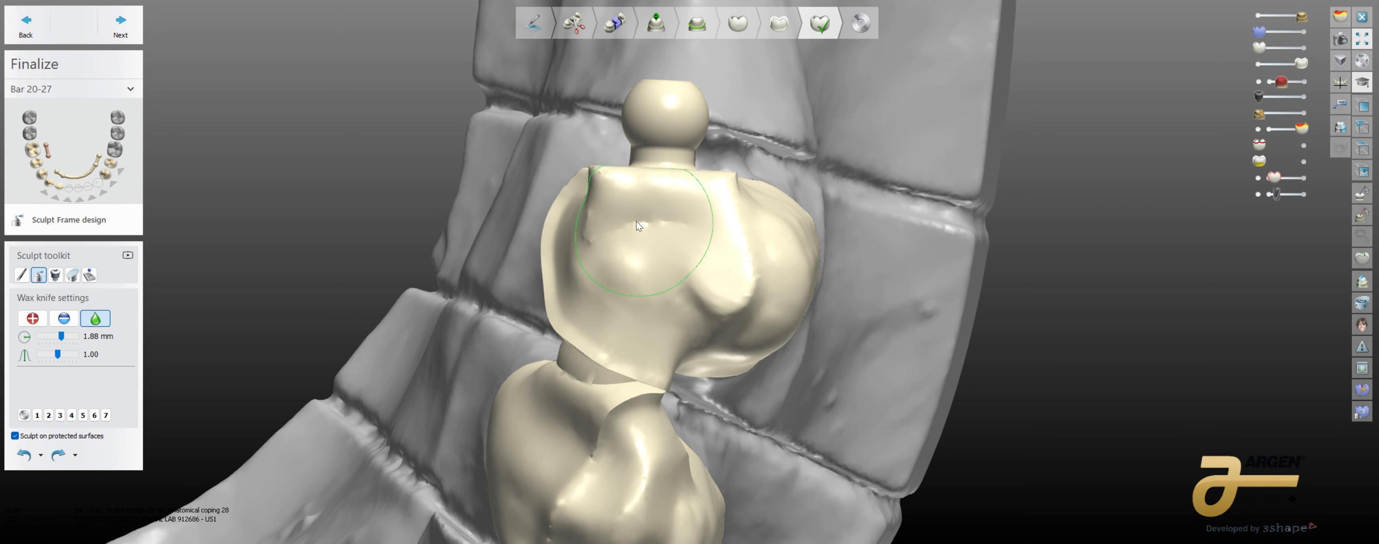
mouse_move(733, 286)
right_mouse_down()
mouse_move(824, 272)
mouse_move(758, 374)
right_mouse_up()
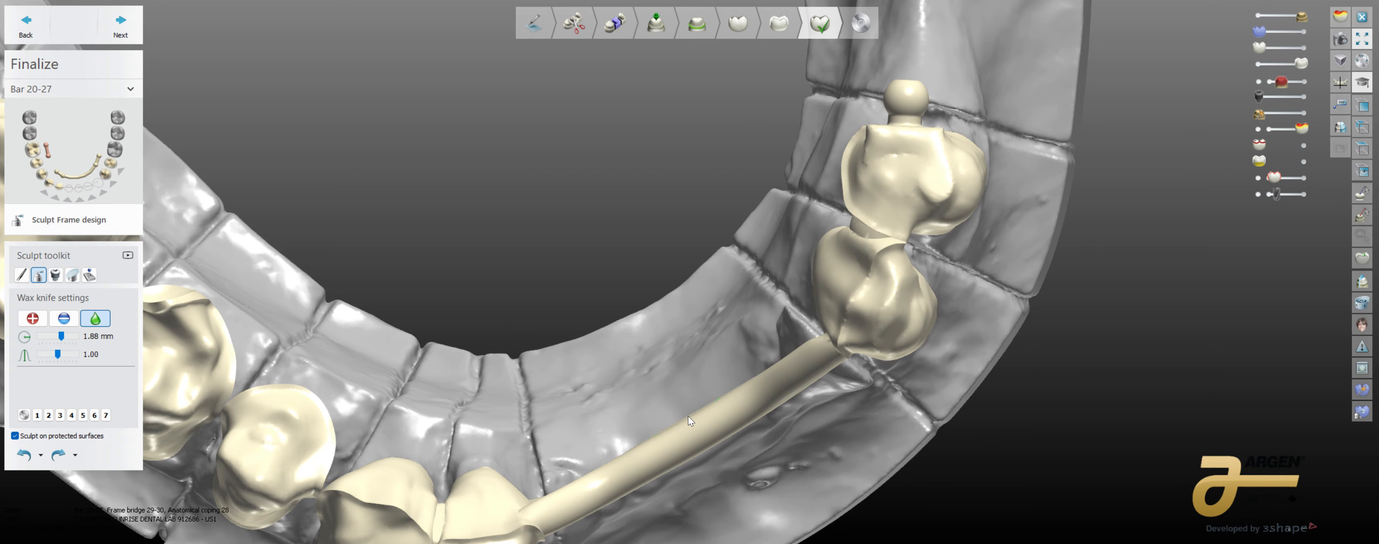
middle_click_drag(511, 397, 720, 441)
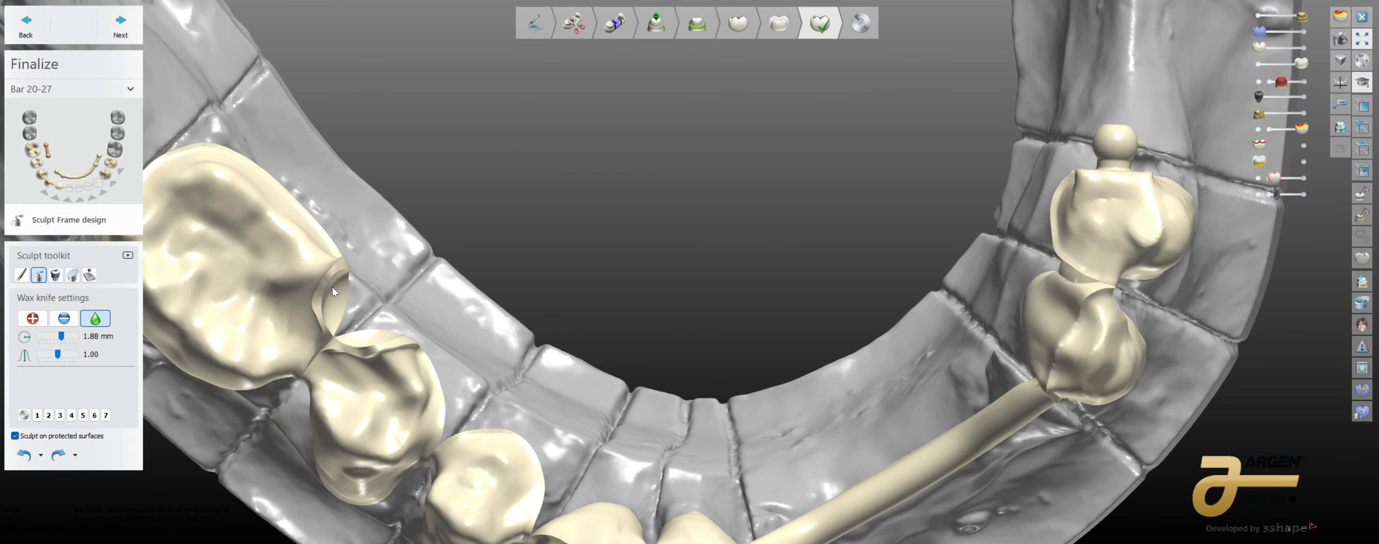
right_click_drag(691, 358, 716, 457)
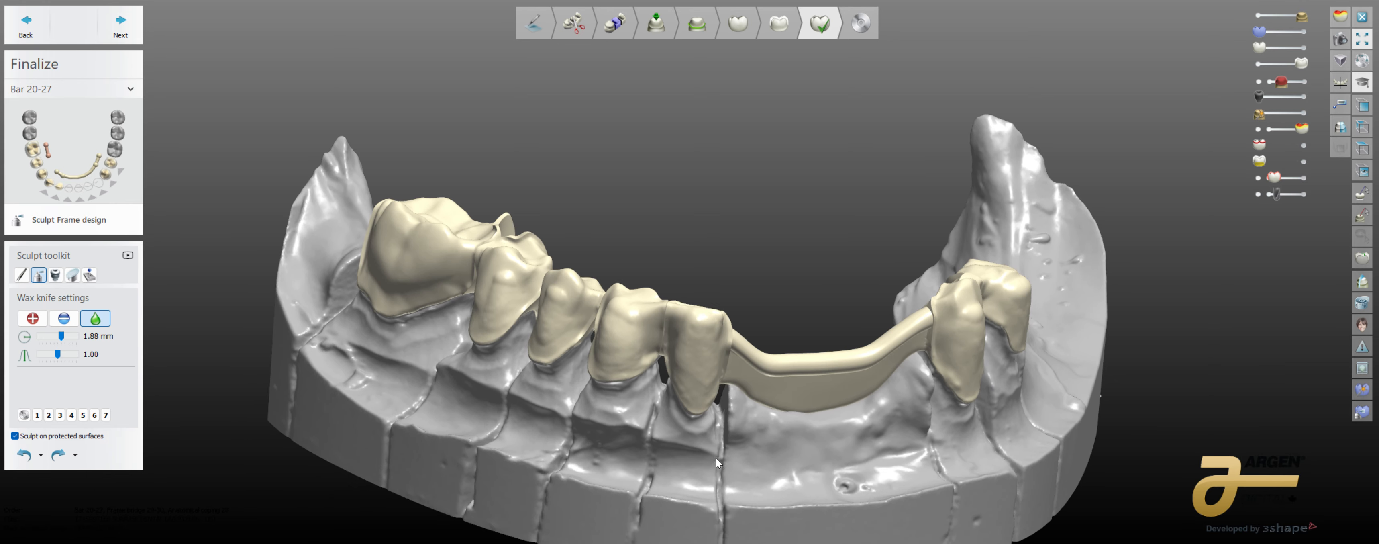
Step: Show the separate crowns over the molar and premolar copings and examine how they sit on the framework
left_click(1305, 114)
right_click_drag(984, 214, 757, 279)
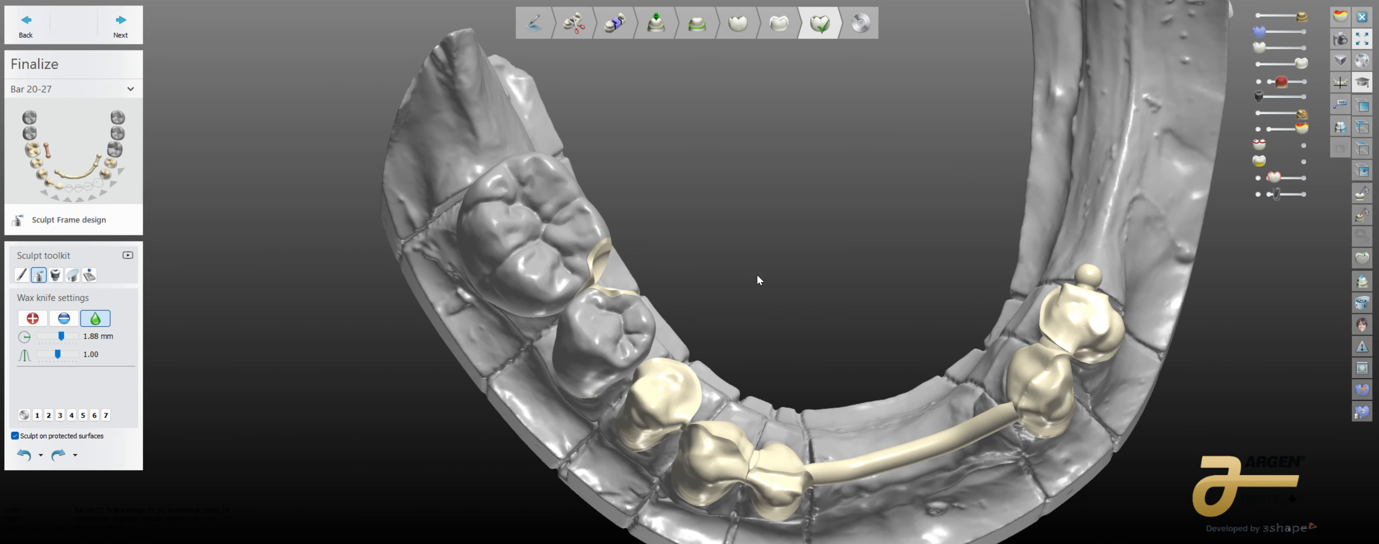
scroll(729, 305, "up", 5)
right_click_drag(738, 343, 821, 301)
scroll(734, 325, "down", 3)
middle_click_drag(821, 302, 836, 29)
right_click_drag(836, 31, 782, 332)
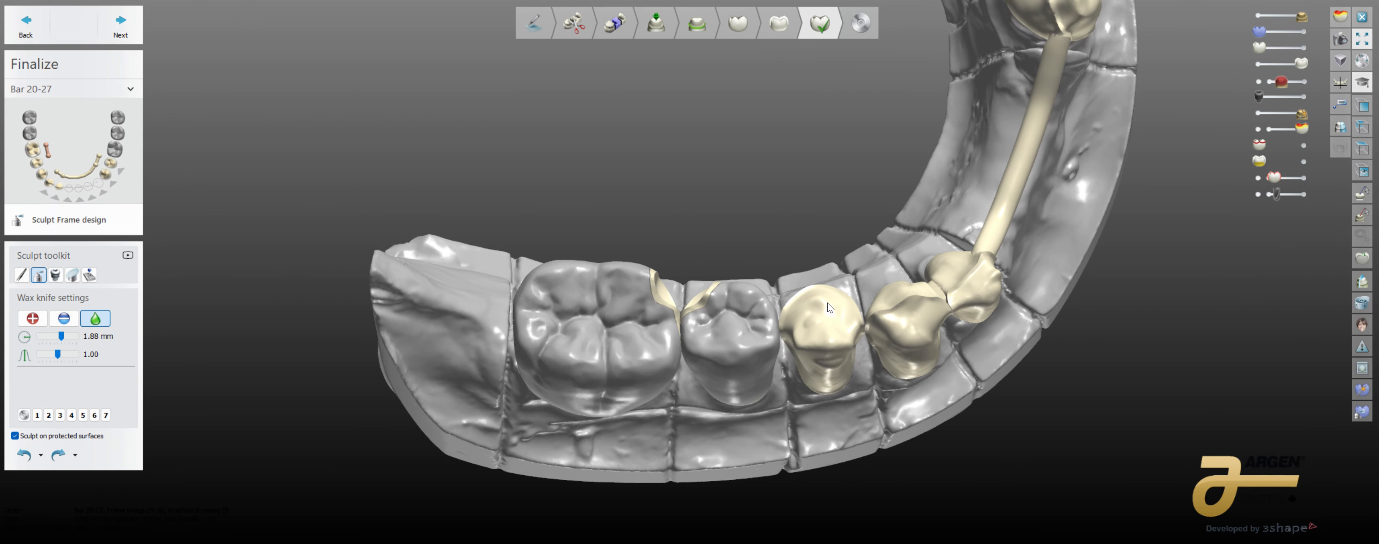
Step: Hide the lower-jaw model and the framework, and examine the inner and outer surfaces of the two separate crowns
left_click(1258, 15)
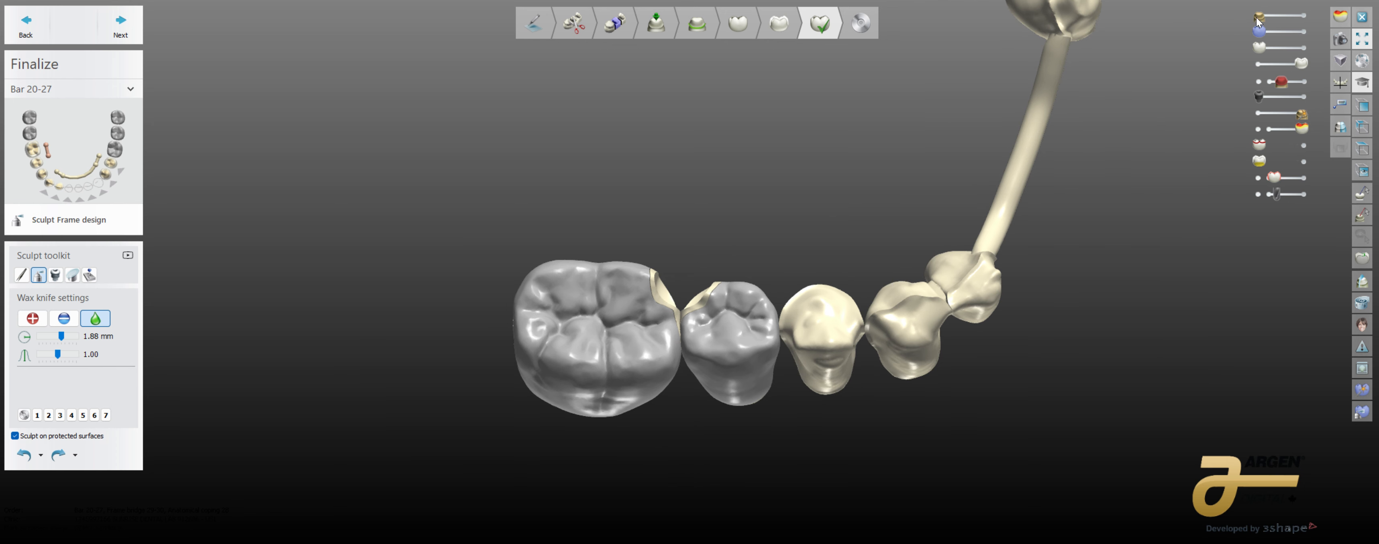
left_click(1259, 65)
right_click_drag(902, 350, 751, 219)
scroll(673, 424, "up", 5)
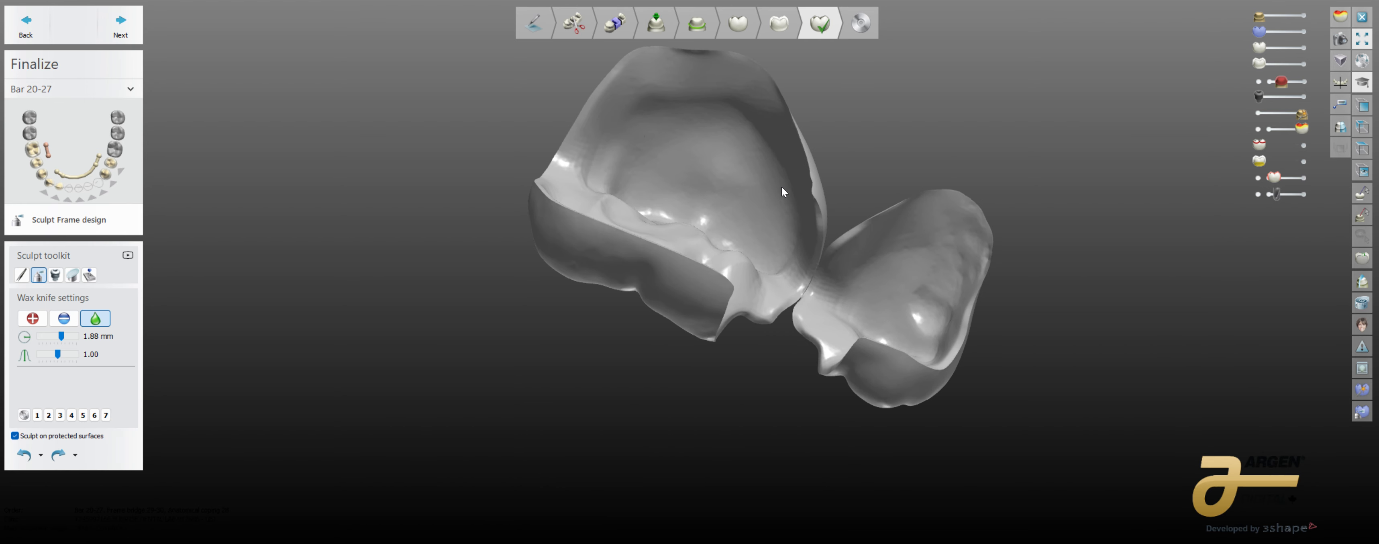
right_click_drag(782, 186, 717, 157)
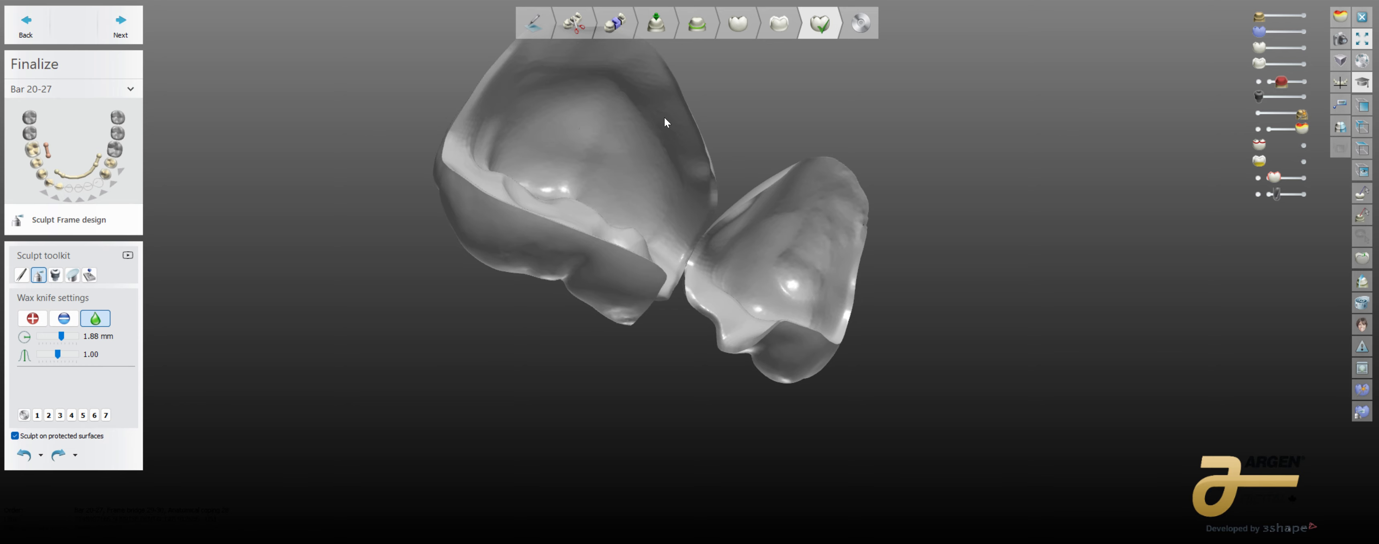
right_click_drag(665, 117, 694, 279)
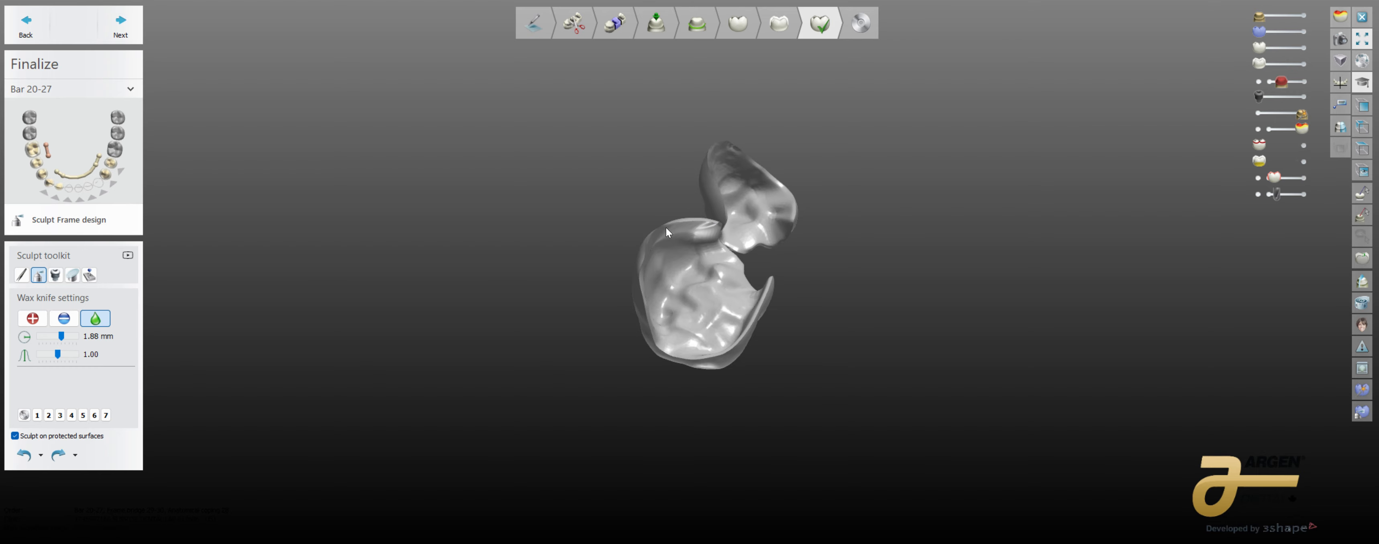
right_click_drag(849, 197, 946, 353)
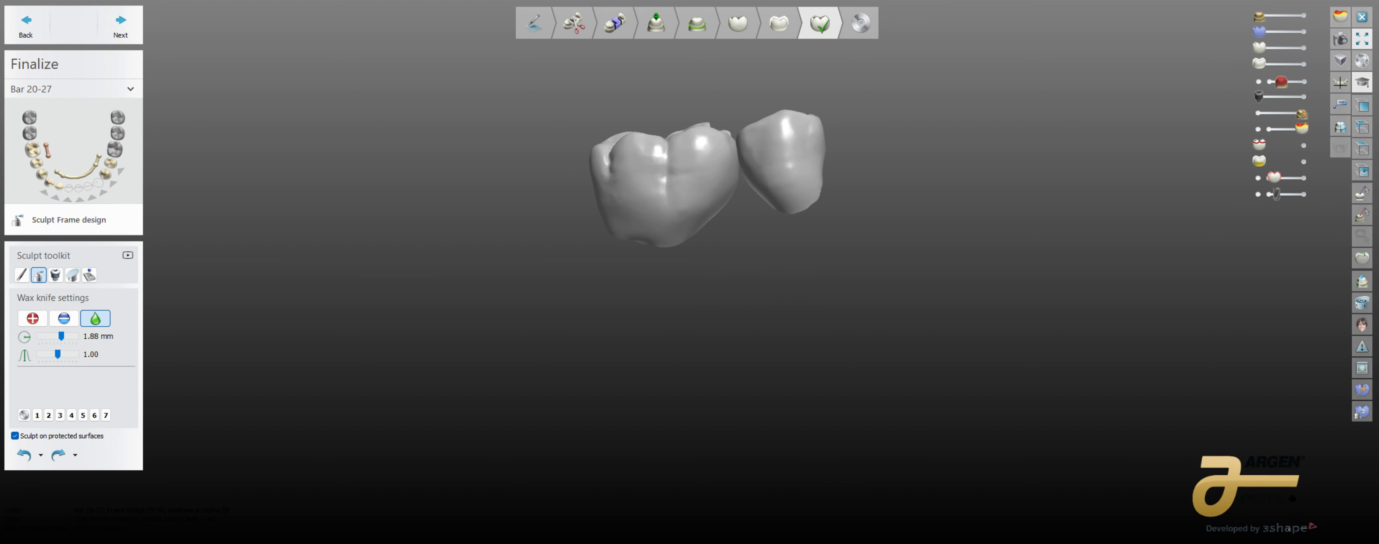
Step: Compare the two separate crowns with the full crown anatomy by switching the anatomy on and off
left_click(1303, 51)
right_click_drag(855, 201, 779, 339)
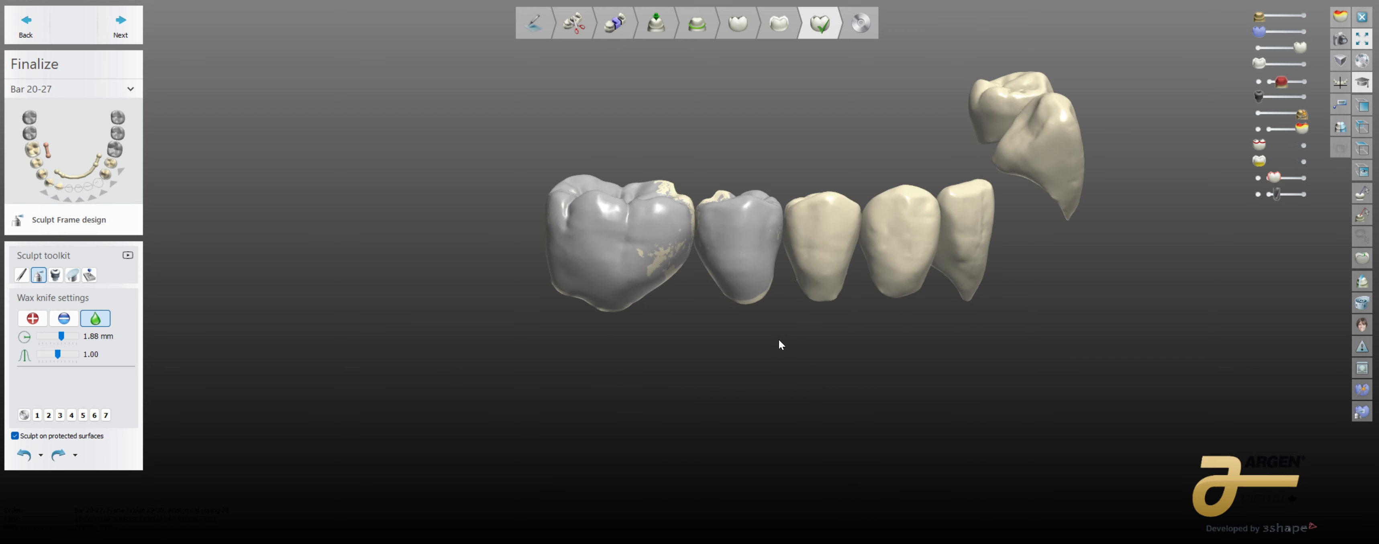
left_click_drag(1301, 47, 1185, 67)
right_click_drag(899, 225, 886, 342)
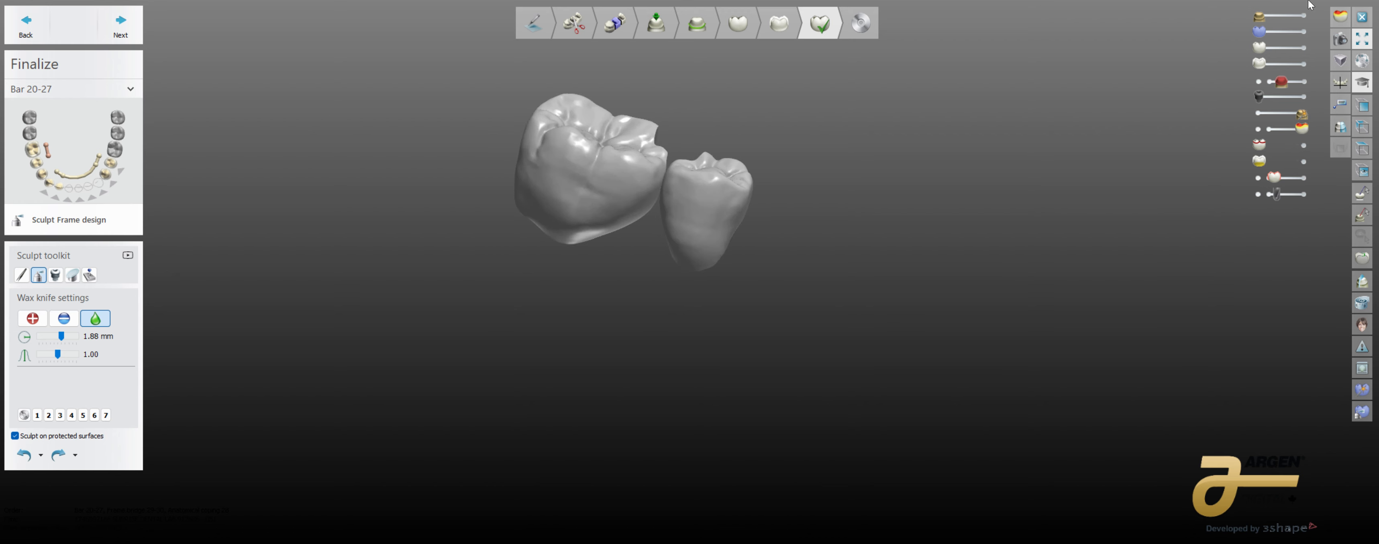
left_click(1304, 47)
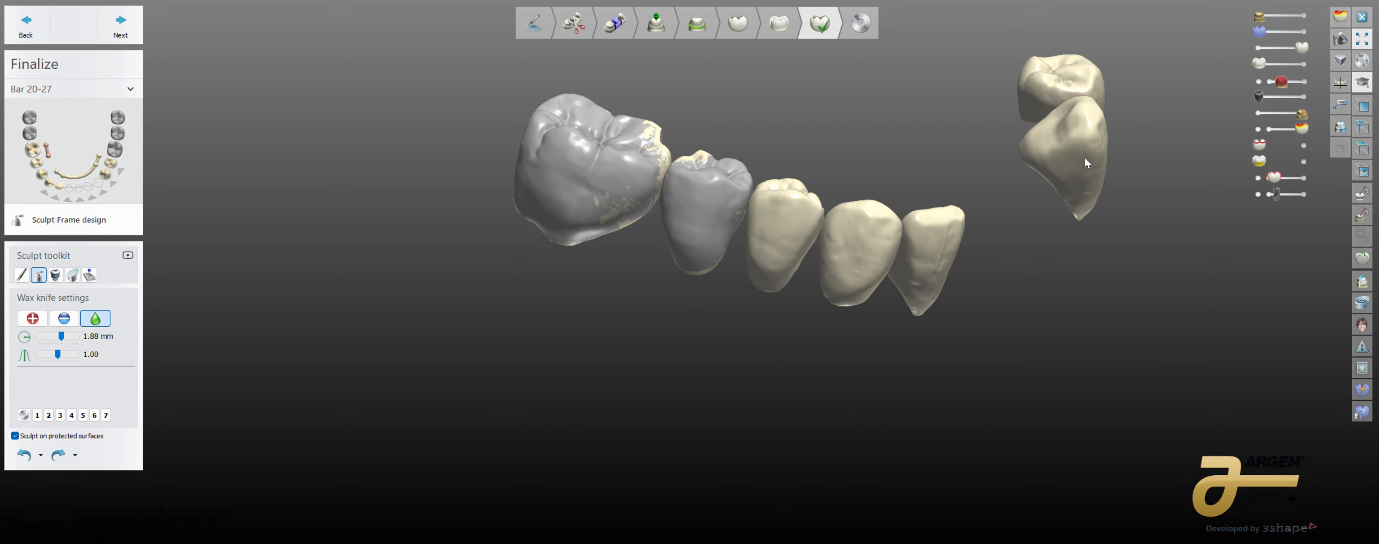
right_click_drag(1085, 157, 1045, 211, "ctrl")
Step: Show the framework again and hide both the full crown anatomy and the two separate crowns
left_click(1304, 63)
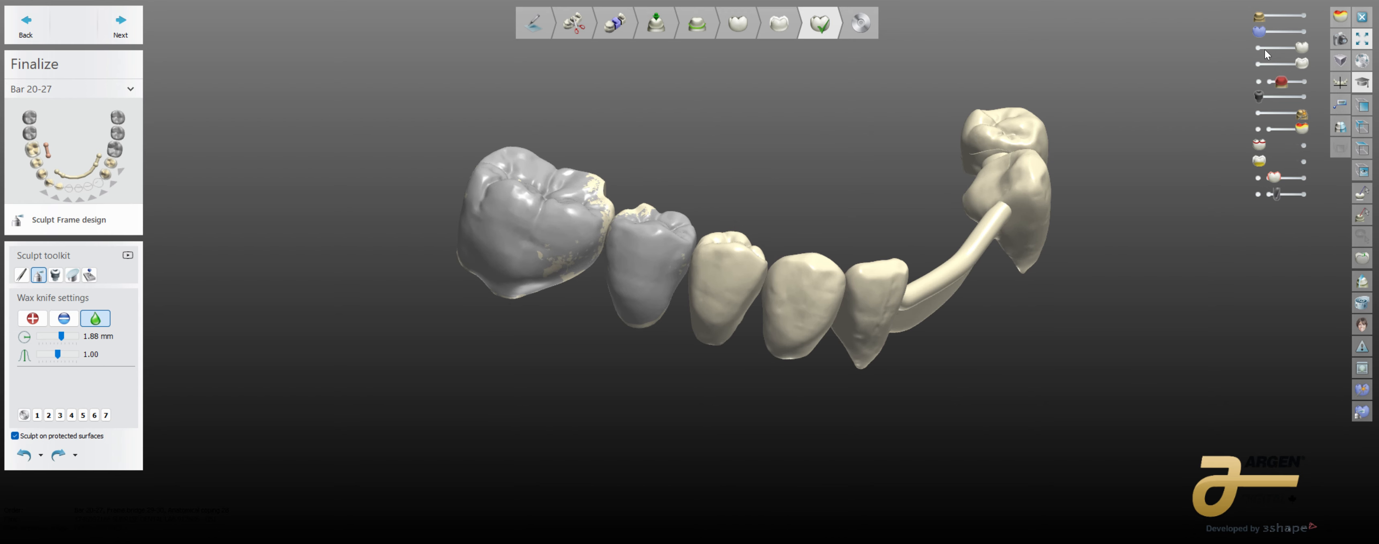
left_click(1263, 49)
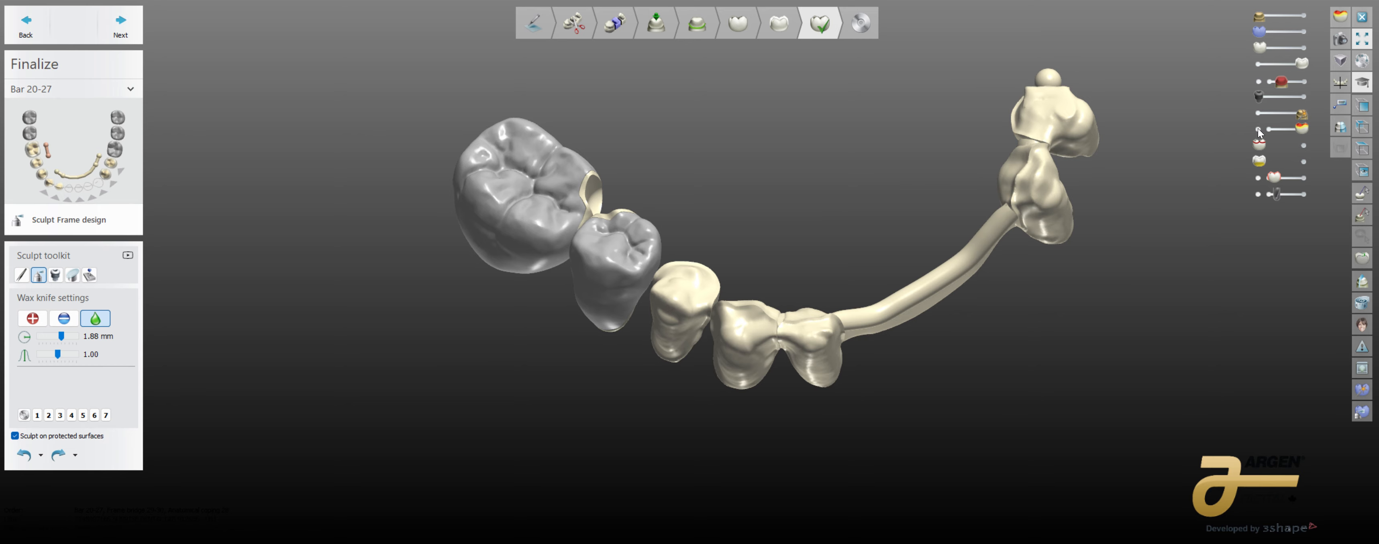
left_click(1258, 113)
Step: Examine the isolated framework from the occlusal, lingual and front sides
right_click_drag(1193, 211, 975, 324)
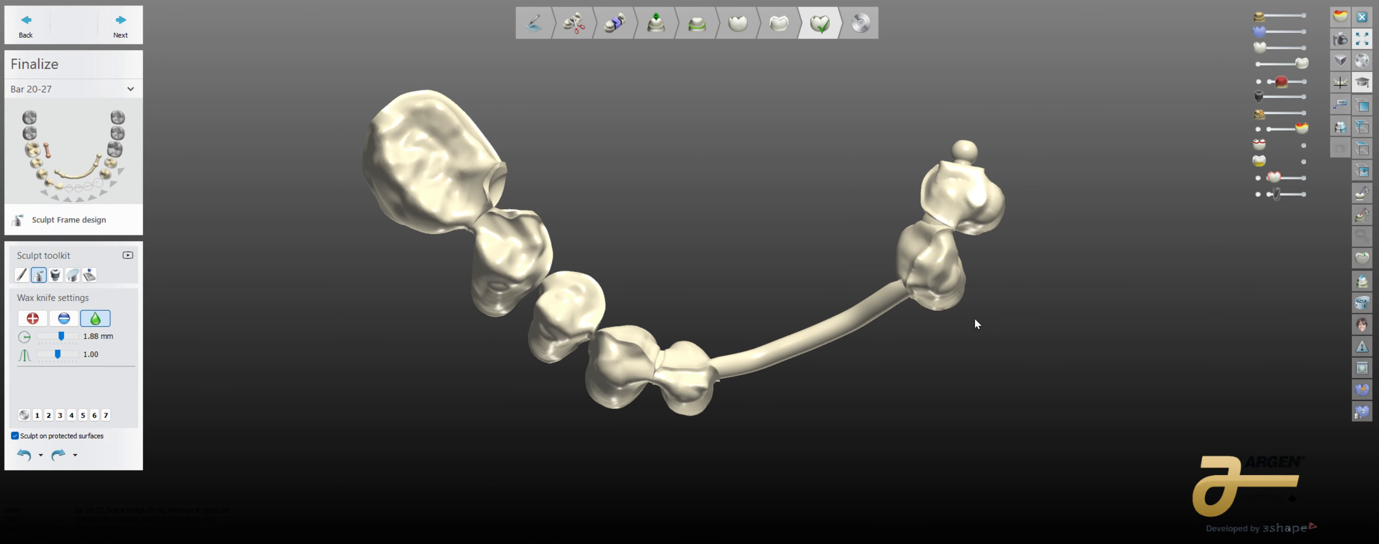
mouse_move(849, 327)
right_mouse_down()
mouse_move(816, 382)
mouse_move(842, 390)
mouse_move(803, 376)
mouse_move(856, 410)
mouse_move(845, 396)
mouse_move(937, 400)
mouse_move(914, 391)
mouse_move(924, 420)
mouse_move(862, 419)
mouse_move(676, 370)
mouse_move(828, 407)
mouse_move(843, 389)
right_mouse_up()
scroll(829, 407, "down", 3)
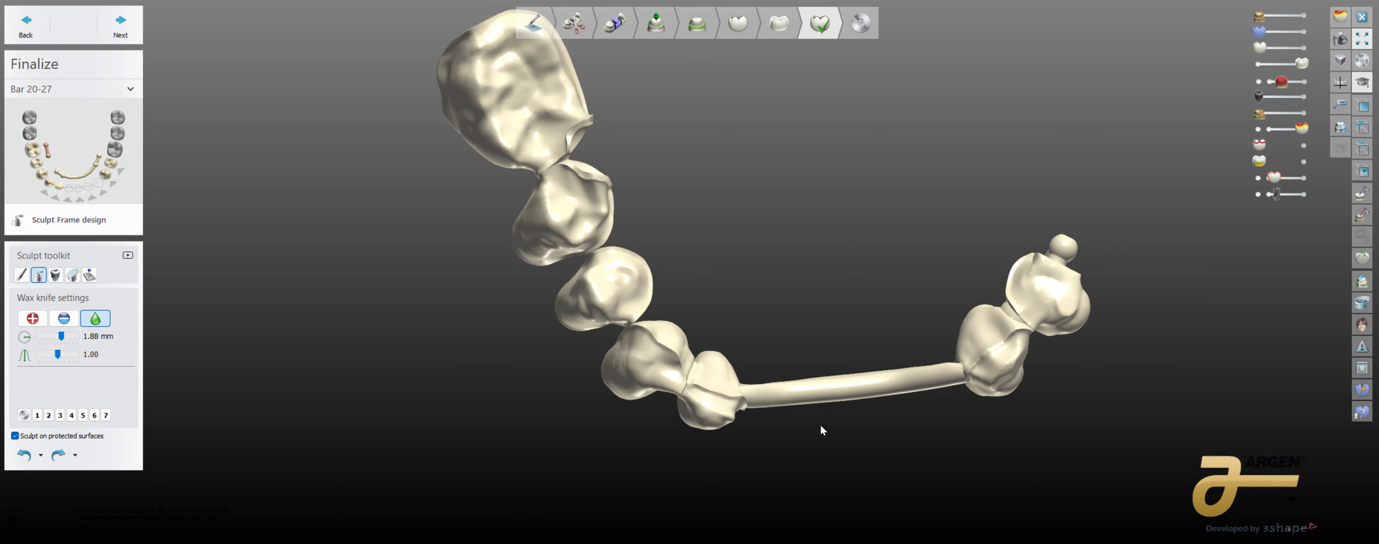
mouse_move(821, 424)
right_mouse_down()
mouse_move(1039, 396)
mouse_move(1068, 408)
mouse_move(896, 388)
mouse_move(916, 443)
mouse_move(821, 391)
mouse_move(840, 332)
mouse_move(791, 393)
mouse_move(812, 338)
mouse_move(800, 381)
mouse_move(765, 376)
right_mouse_up()
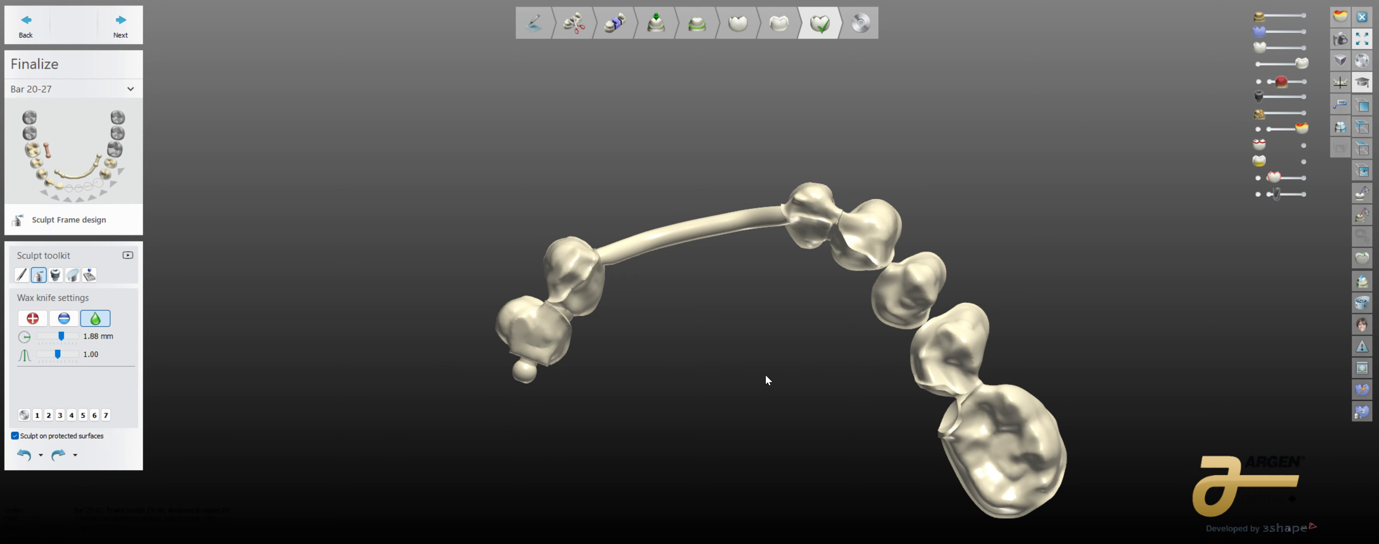
right_click_drag(765, 375, 750, 352)
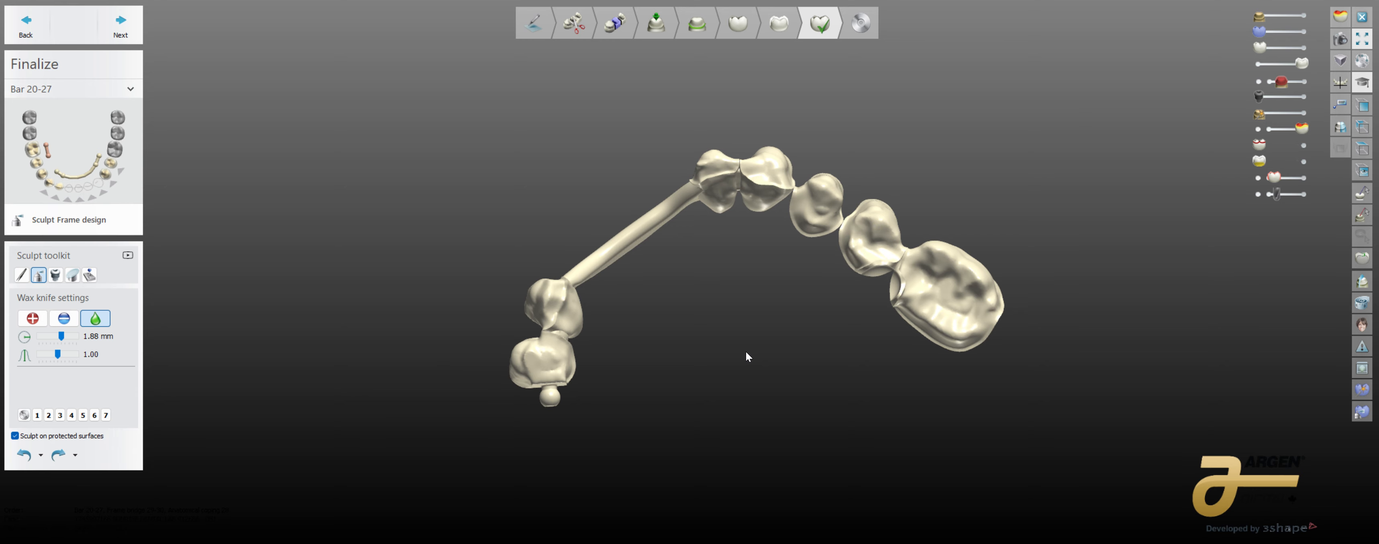
right_click_drag(747, 355, 761, 337)
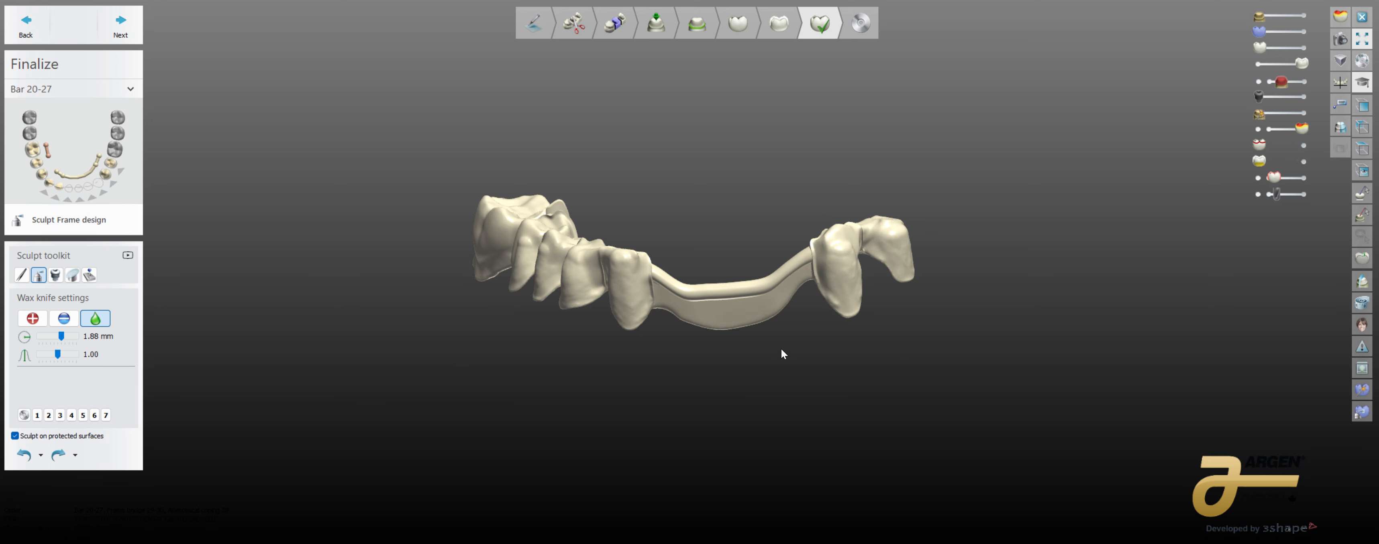
right_click_drag(781, 351, 859, 386)
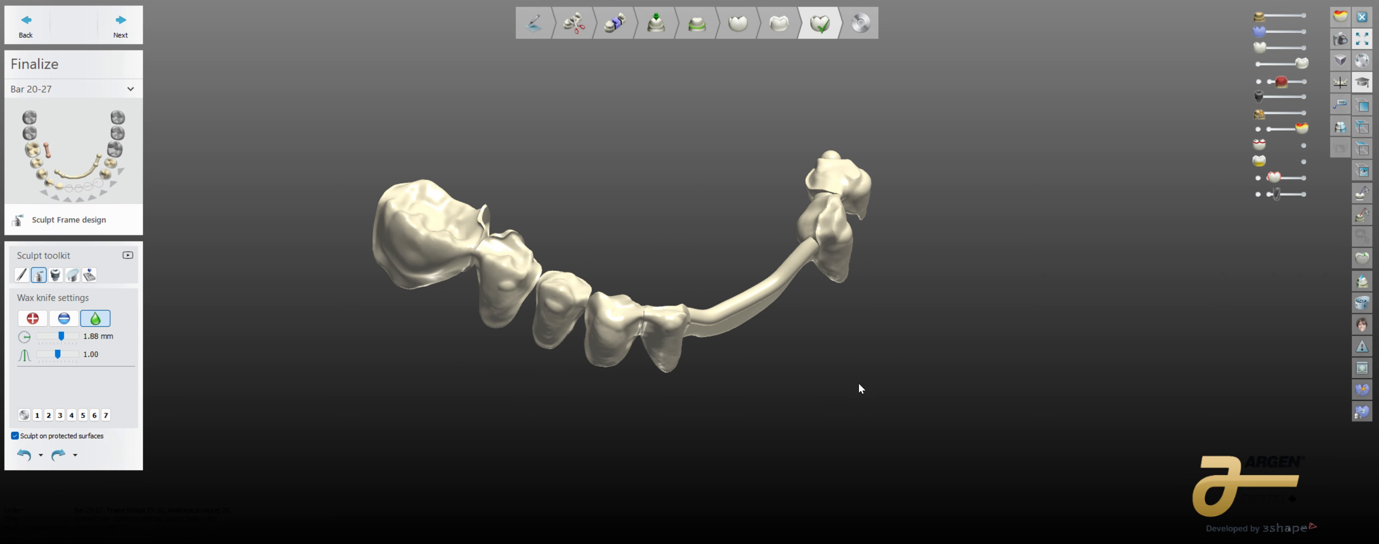
Step: Show the lower-jaw model beneath the framework again and view the whole arch from the occlusal side
left_click(1306, 32)
left_click(1258, 31)
left_click(1305, 16)
right_click_drag(883, 321, 868, 481)
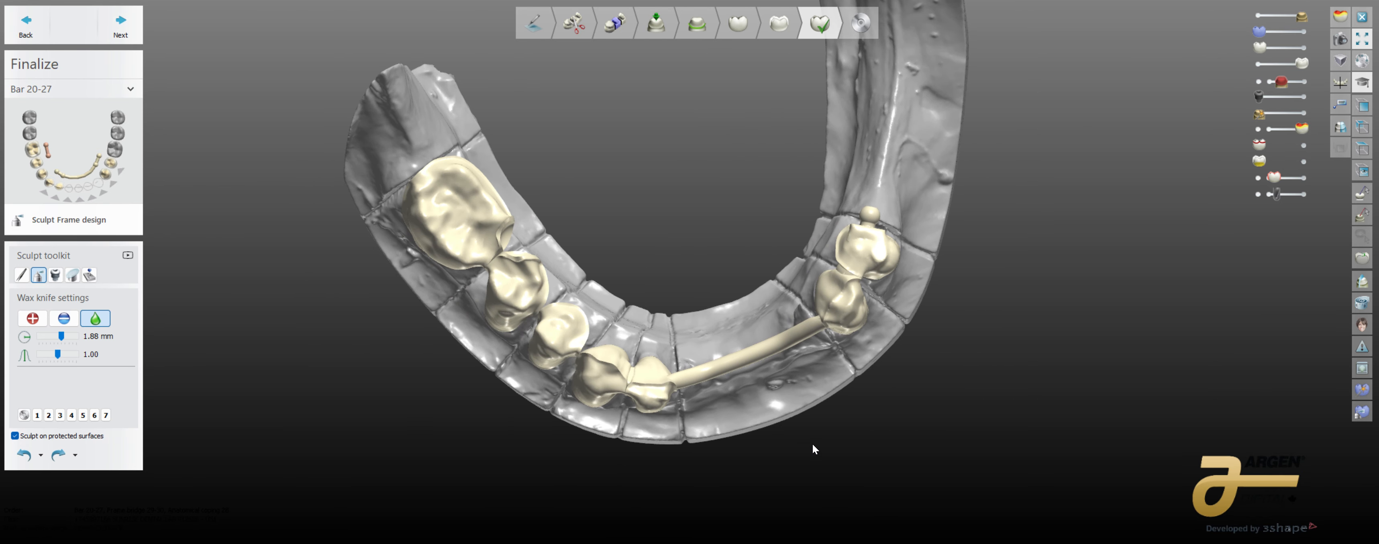